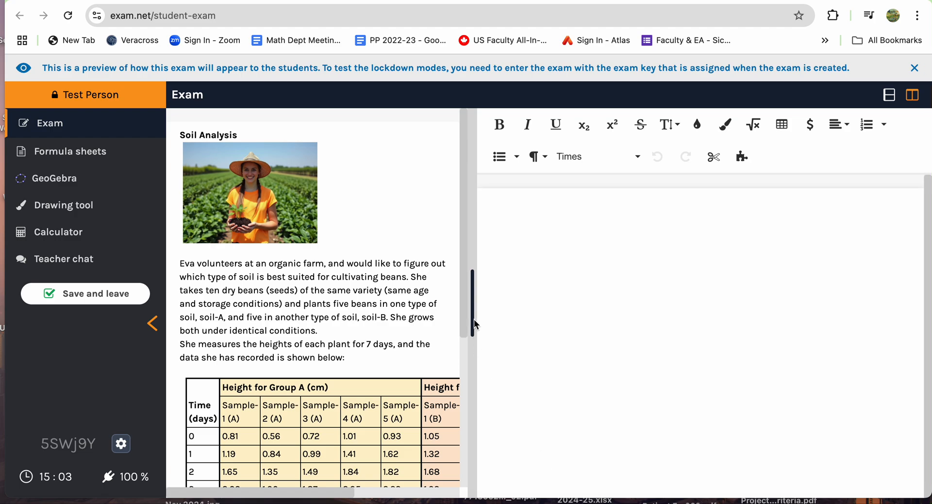
- Widen the question pane to fit the whole data table and read through the soil analysis problem
drag(474, 321, 655, 320)
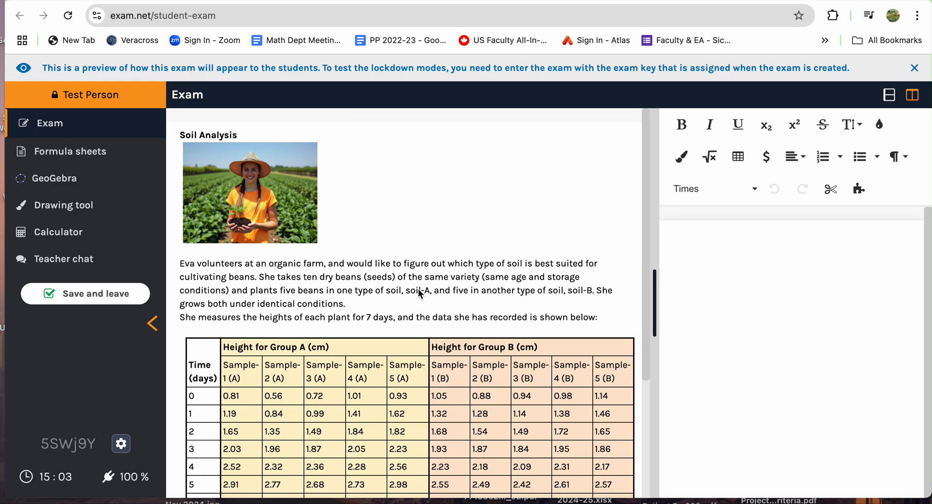
scroll(420, 293, down, 2)
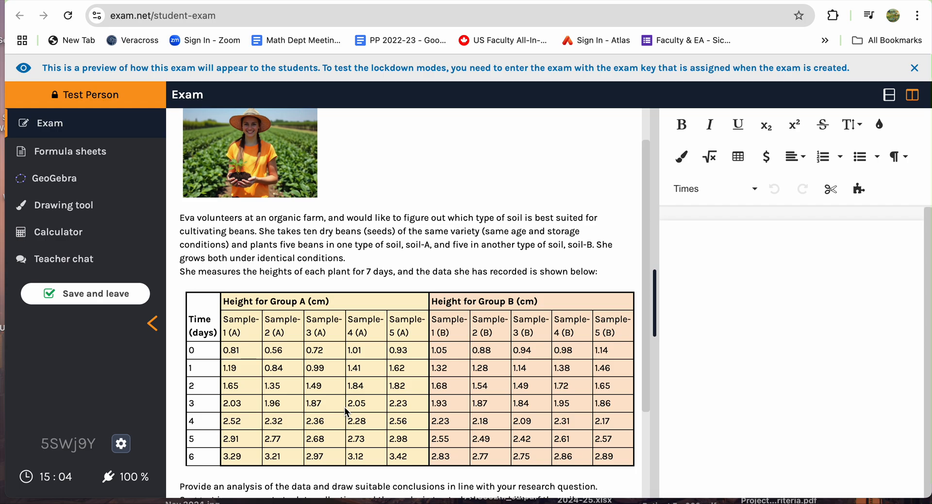
scroll(346, 409, down, 3)
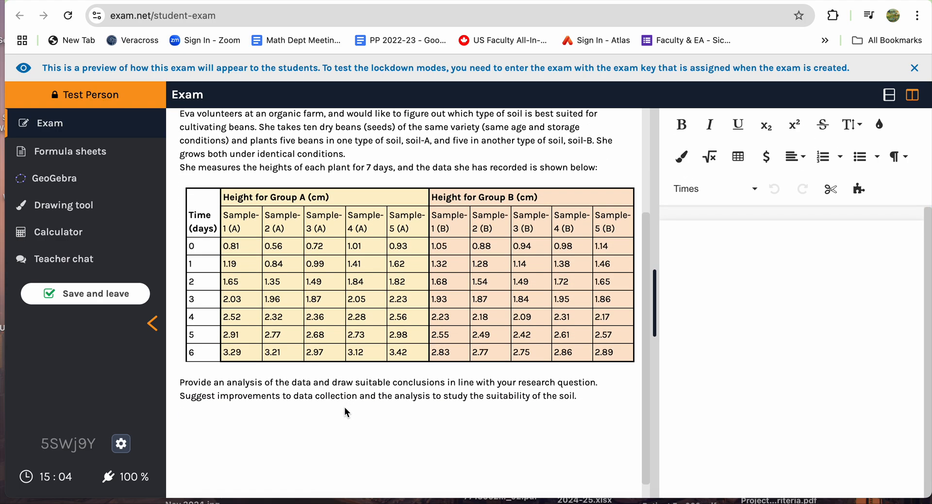
scroll(347, 412, up, 3)
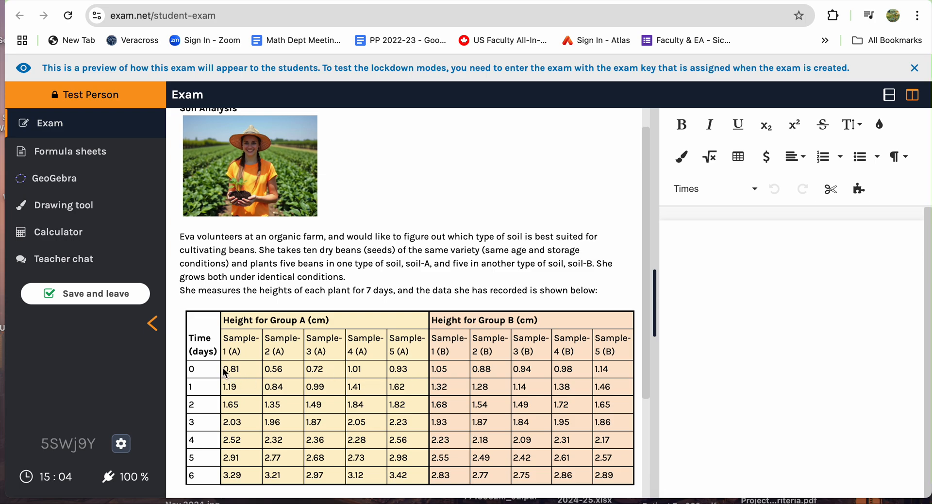
- Copy the five Group A heights for day 0 from the exam's data table
drag(224, 368, 333, 366)
drag(390, 363, 413, 365)
key(super+c)
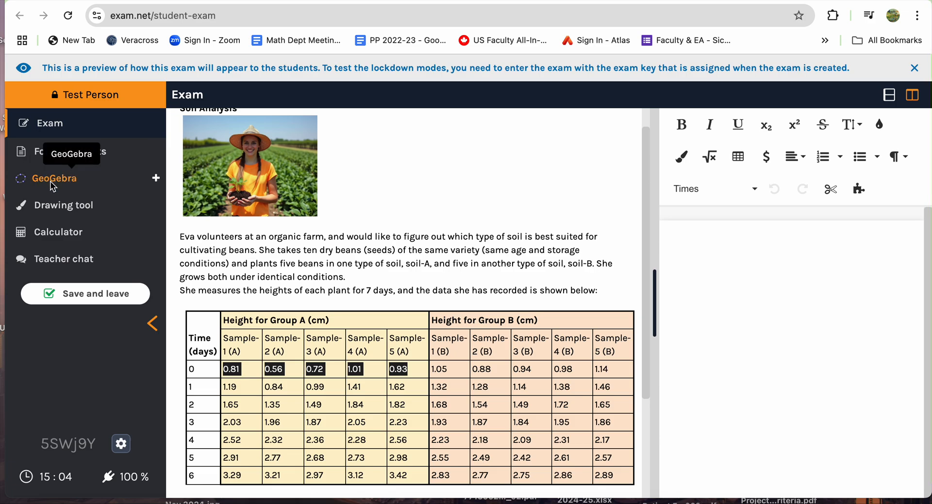
click(152, 323)
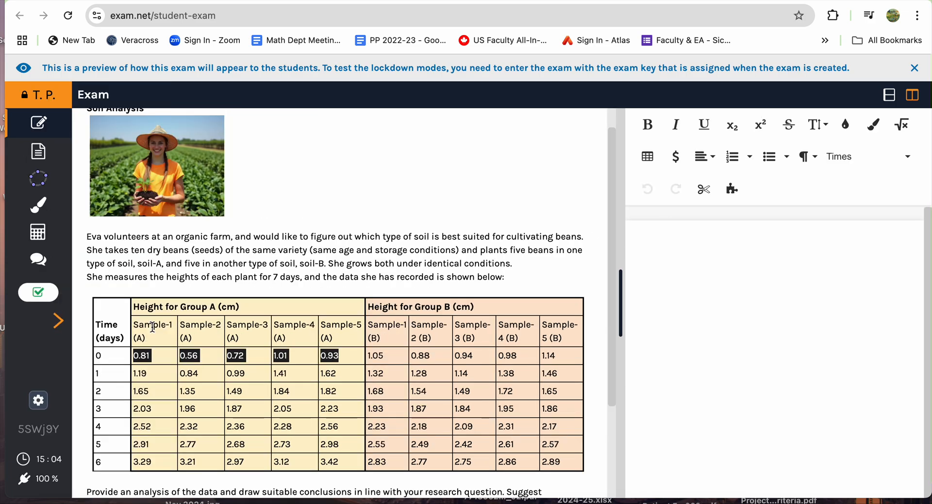
click(59, 322)
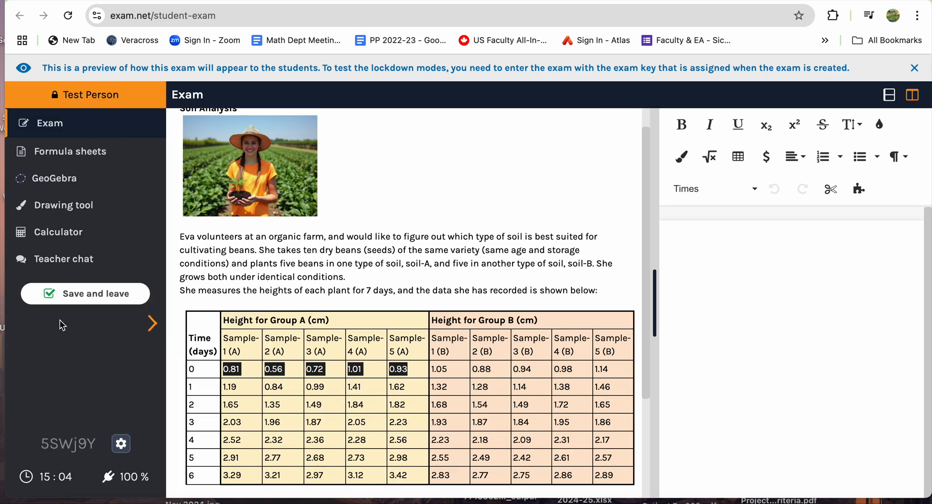
- Open GeoGebra, add the Spreadsheet view, and widen it by narrowing the algebra and graphics views
click(51, 185)
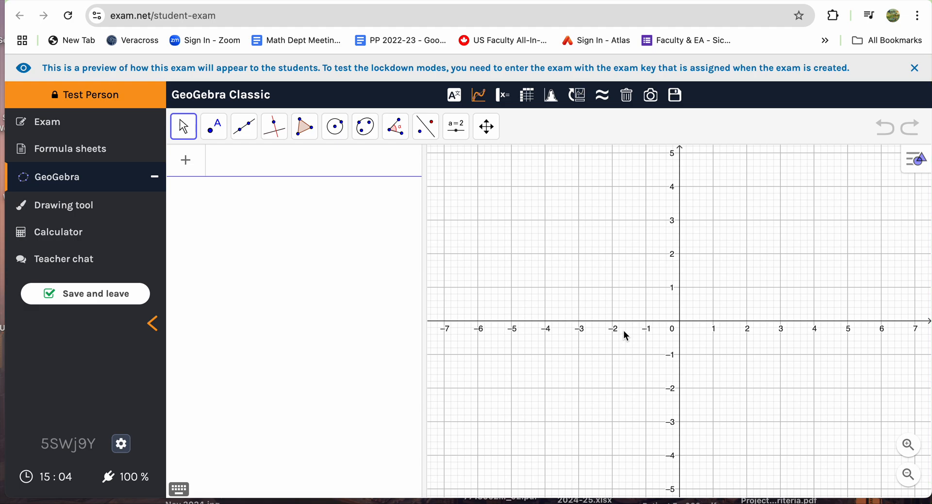
click(528, 100)
click(917, 159)
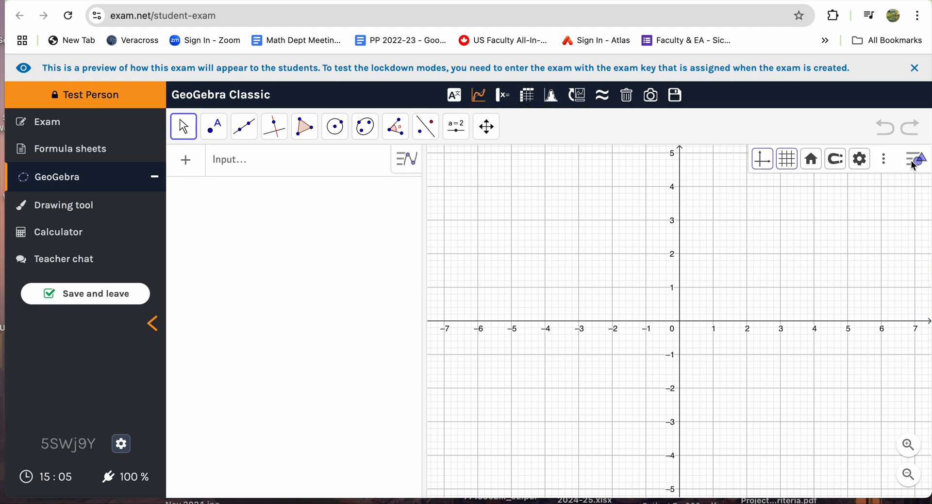
click(883, 162)
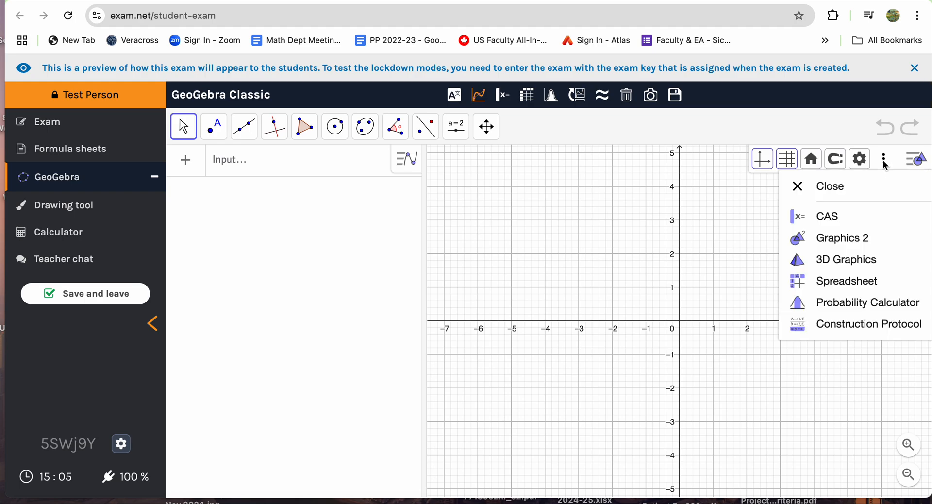
click(851, 284)
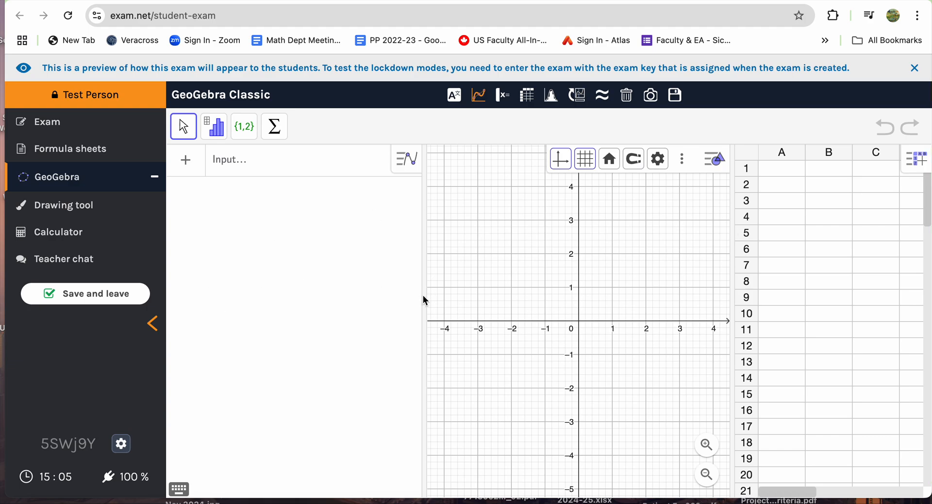
drag(425, 301, 275, 298)
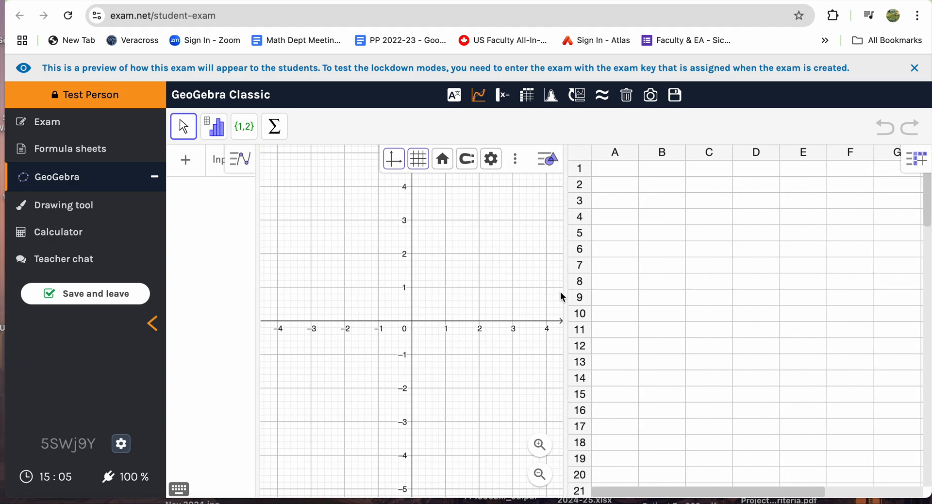
drag(571, 298, 375, 294)
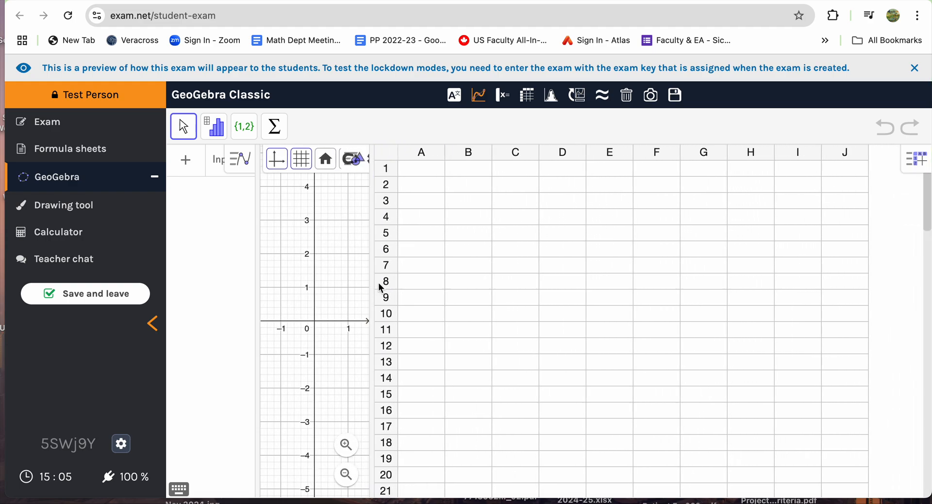
- Paste the copied day 0 heights down column B of the spreadsheet, starting at cell B2
click(430, 176)
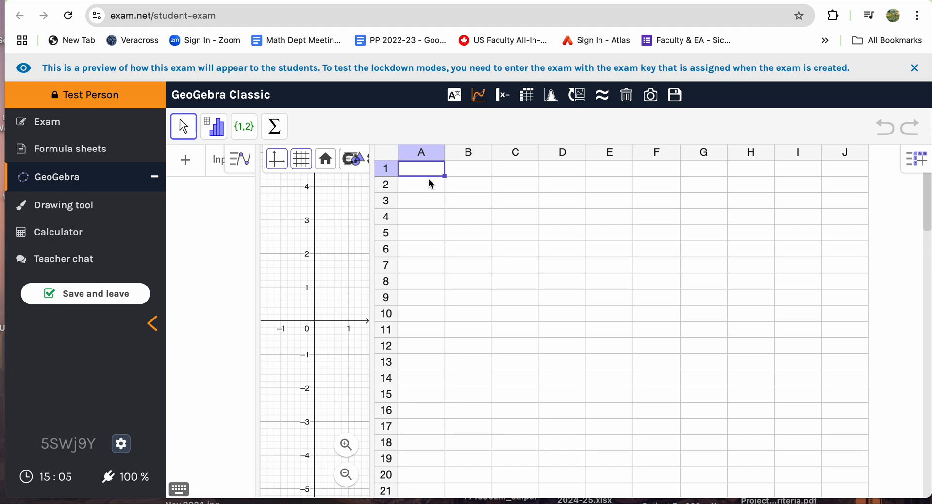
click(433, 186)
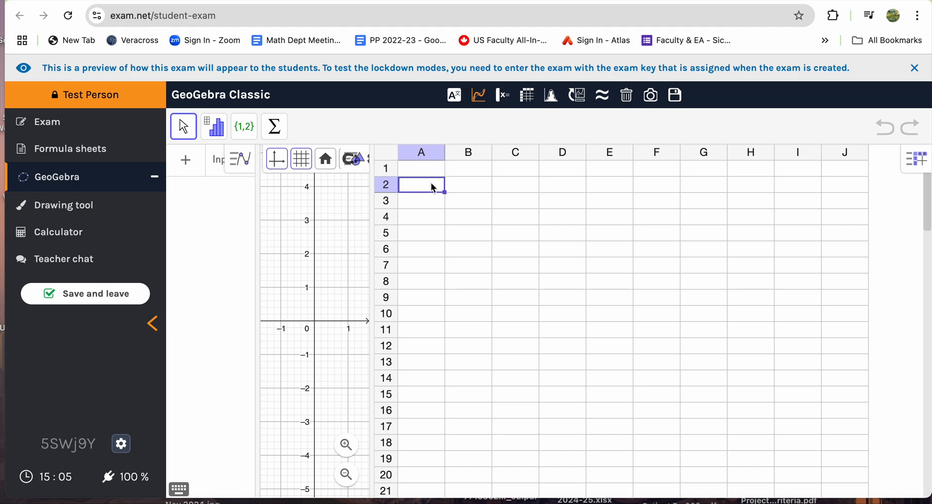
click(463, 188)
key(super+v)
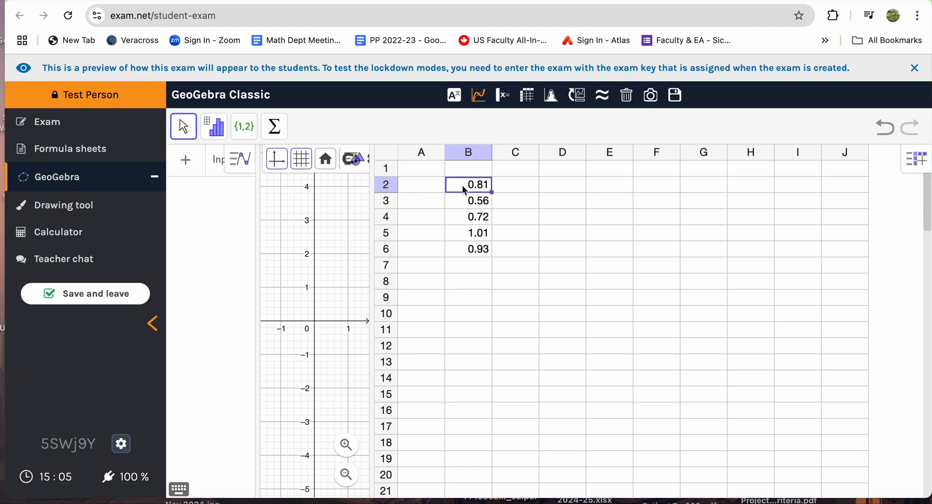
click(496, 295)
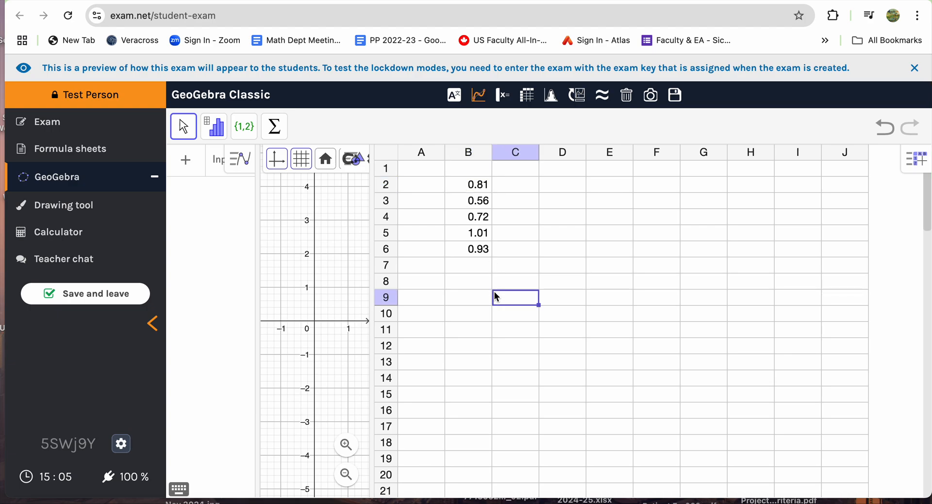
- Label cell A1 "Day->" and enter 0 in B1 as the heading of the first data column
click(421, 175)
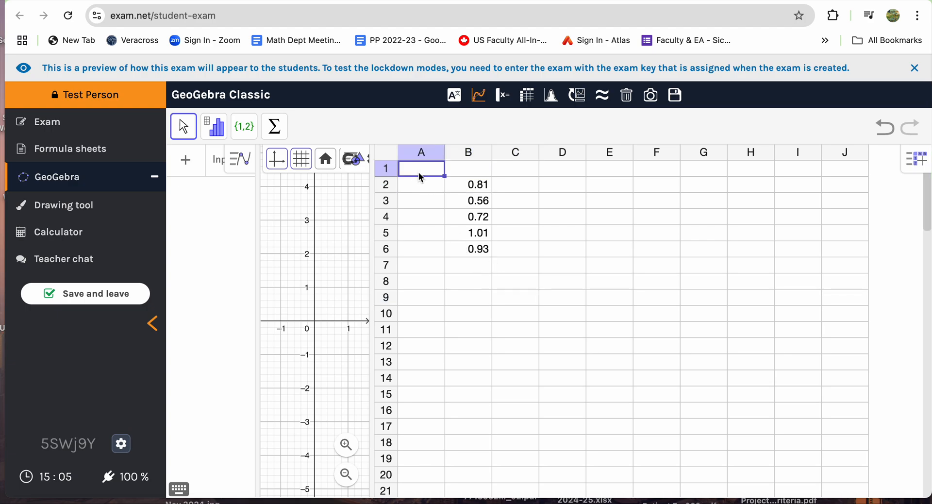
text(Day-_)
key(BackSpace)
text(>)
click(478, 174)
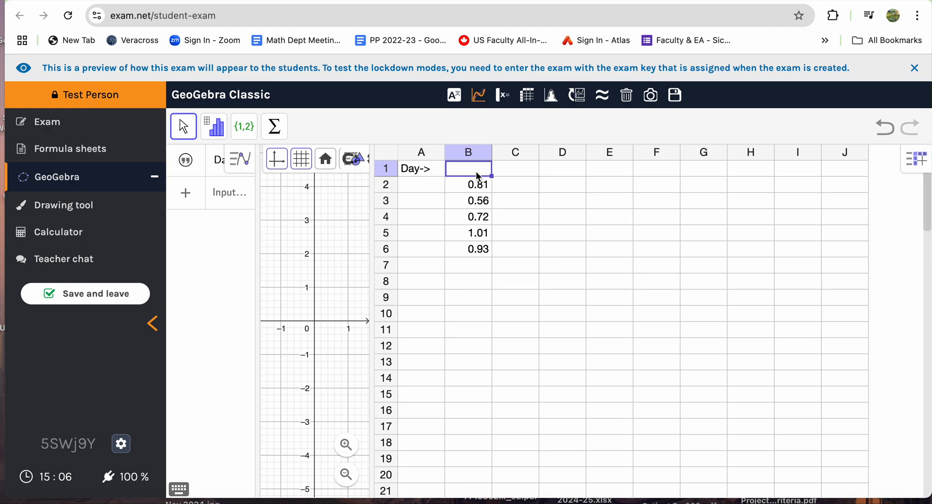
text(0)
click(495, 336)
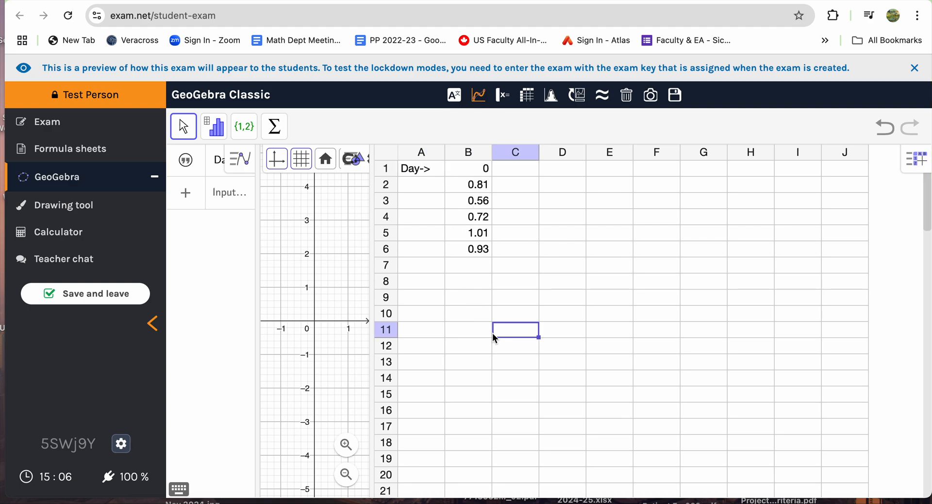
- Copy the five Group A heights for day 1 from the exam table into the GeoGebra spreadsheet, starting at cell C2
click(45, 121)
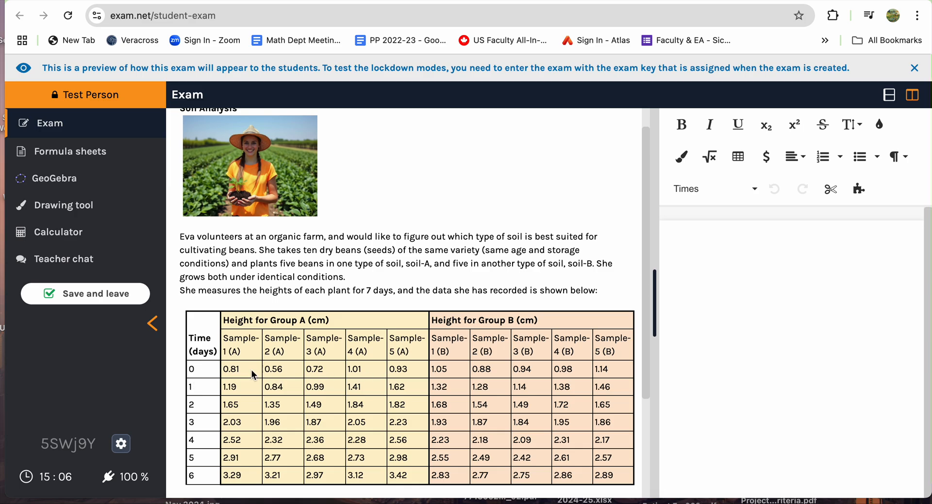
click(61, 183)
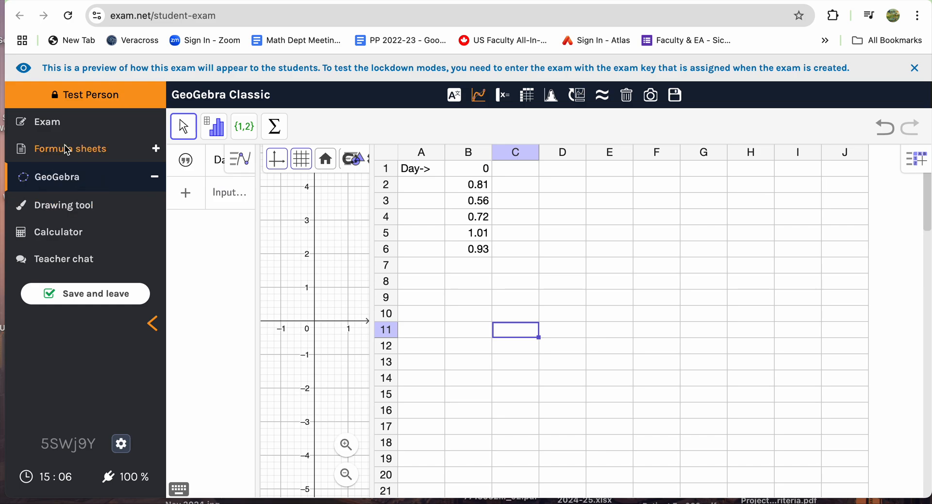
click(46, 122)
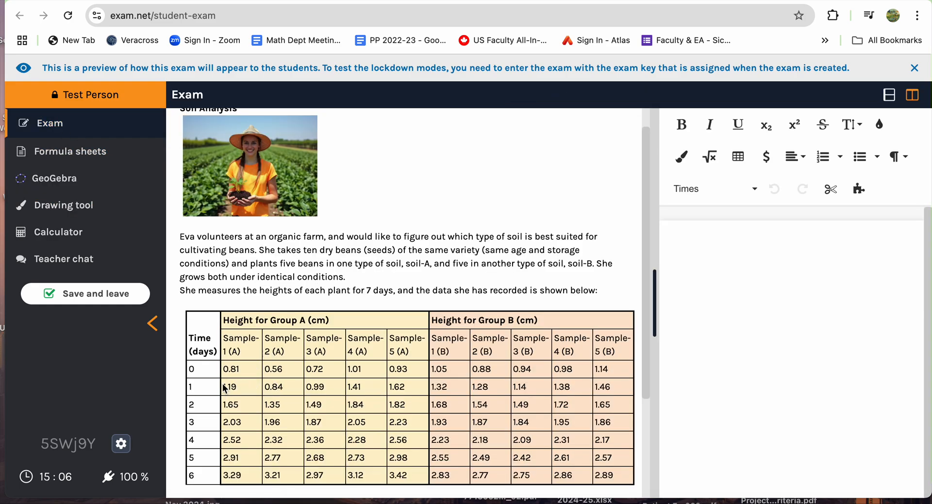
drag(225, 388, 409, 394)
key(ctrl+c)
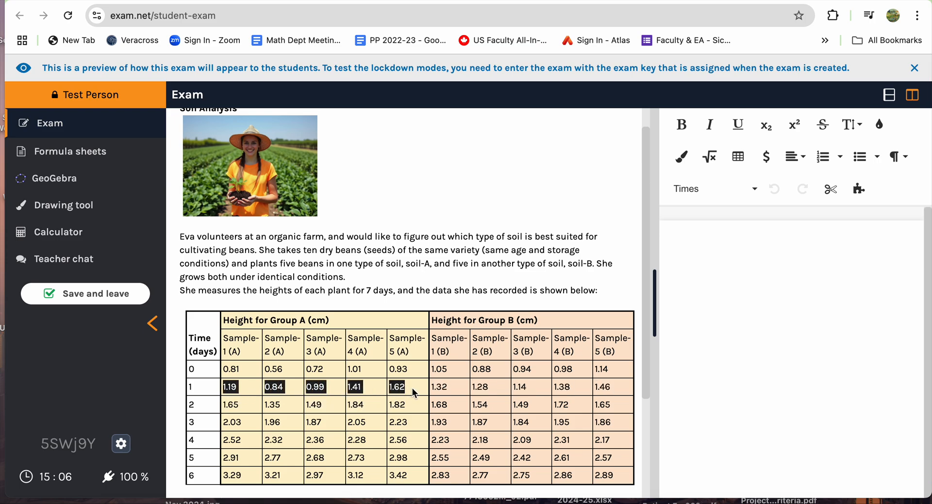
click(61, 180)
click(518, 185)
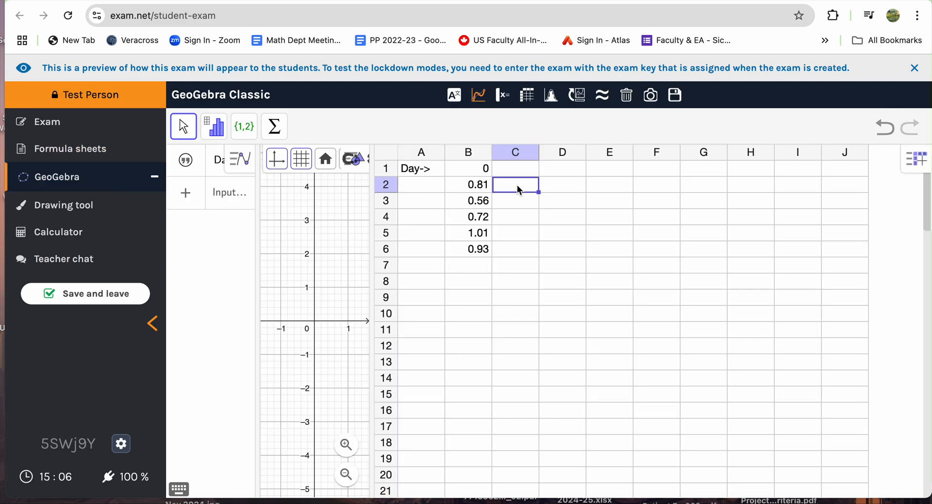
key(ctrl+v)
- Paste the copied Group A heights for day 6 into the GeoGebra spreadsheet, starting at cell H2
click(35, 187)
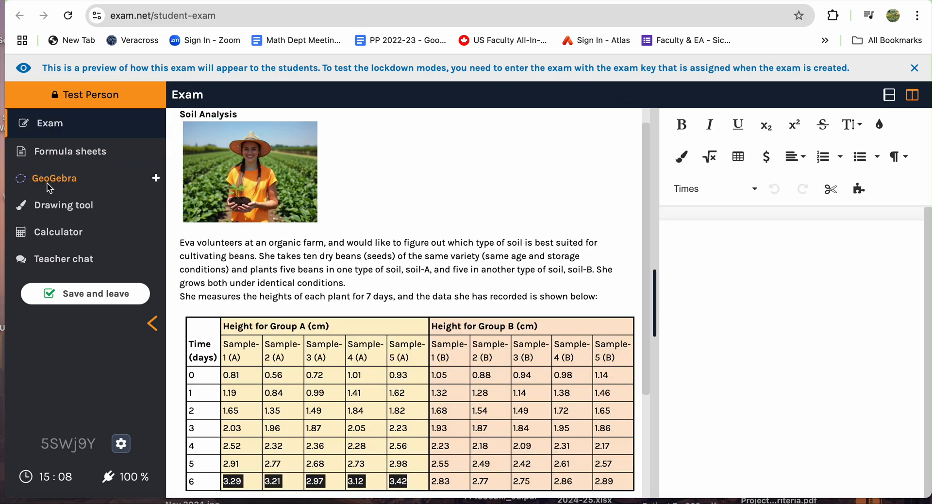
click(46, 182)
click(760, 185)
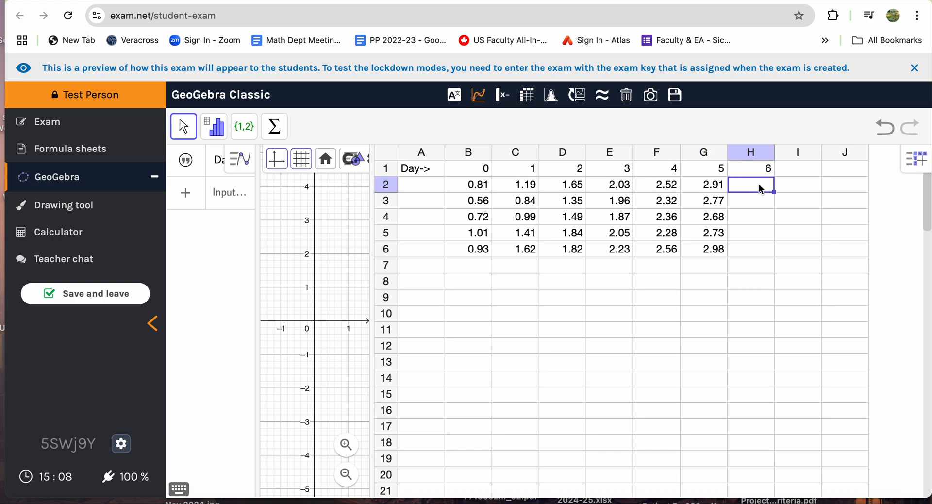
text(3.29 3.21 2.97 3.12 3.42)
click(763, 279)
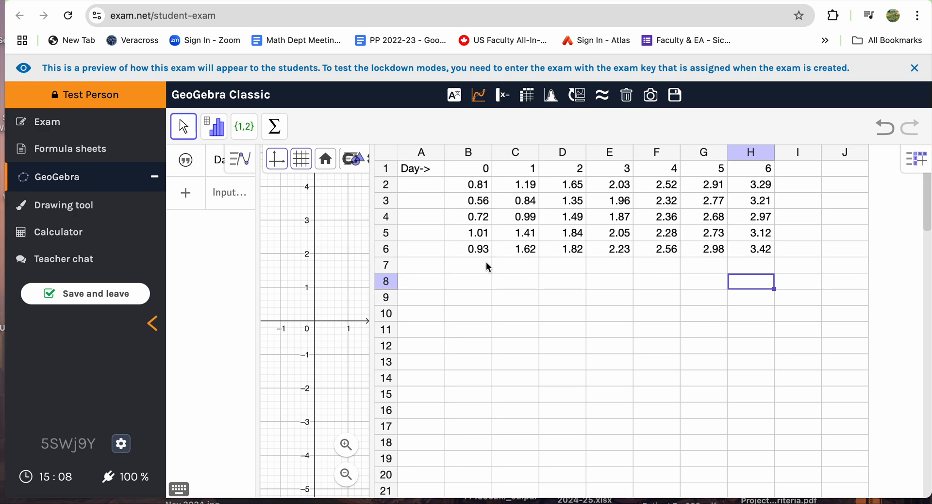
- Label cell A7 "Mean->" below the height data
click(426, 270)
text(Me)
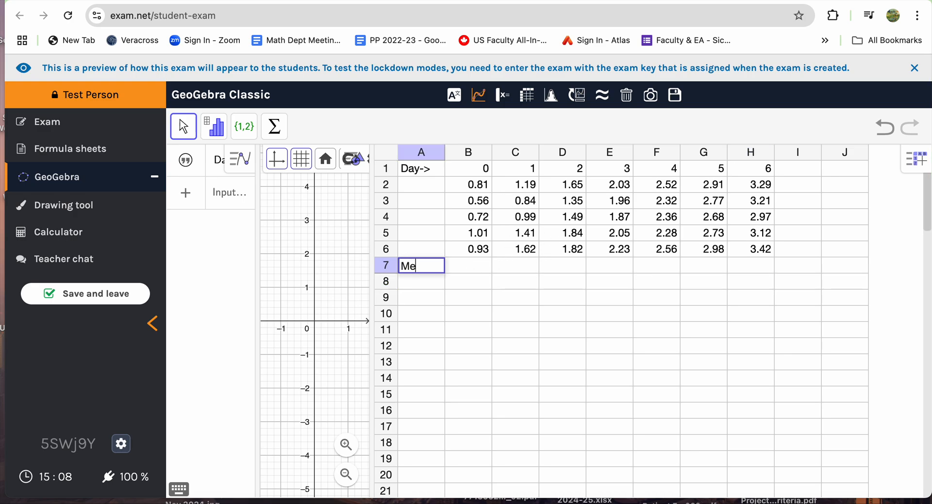
text(an->)
click(488, 301)
- Calculate the mean of the day 0 heights in B2 to B6 with the Mean tool
click(483, 189)
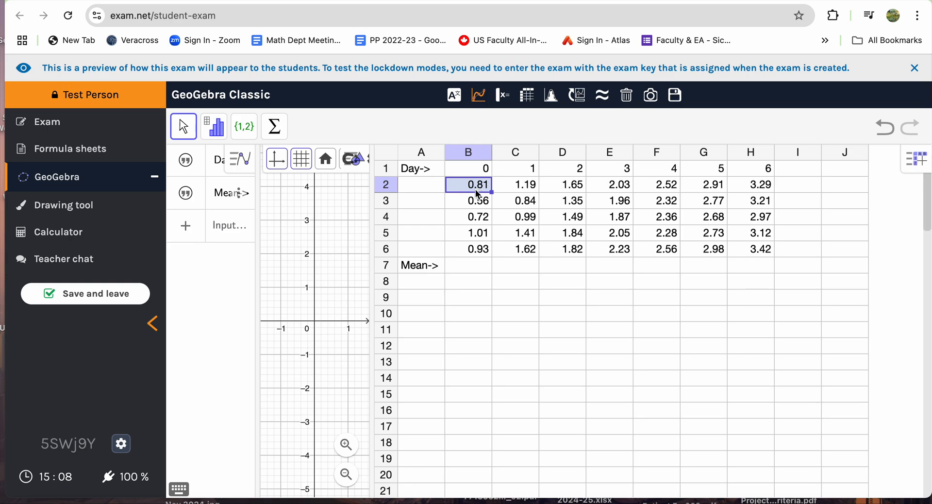
drag(478, 194, 479, 249)
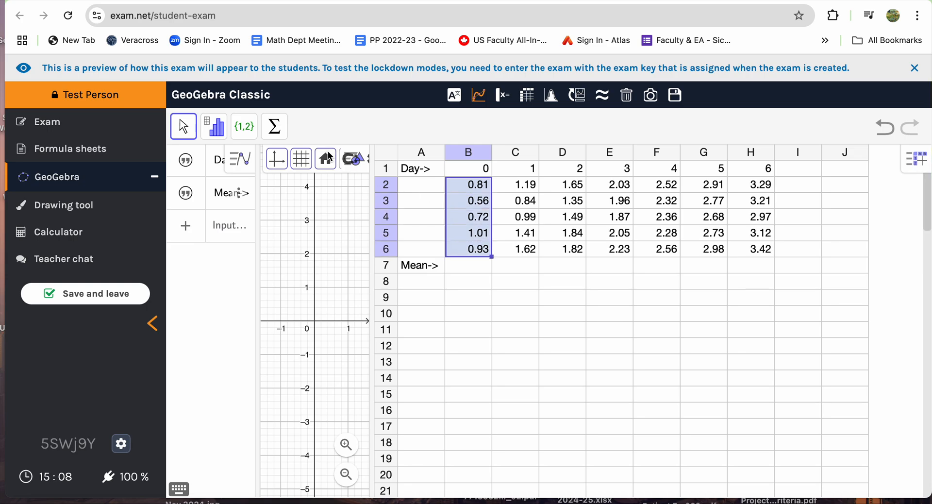
click(276, 131)
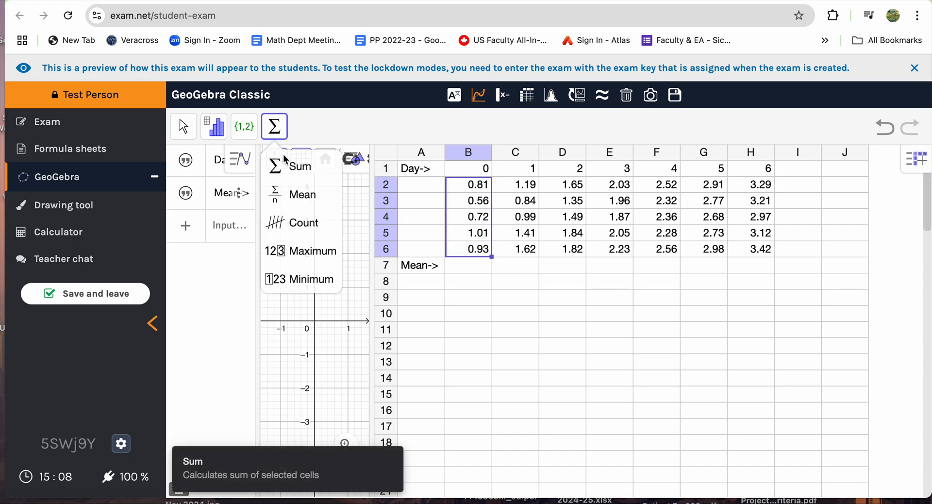
click(298, 195)
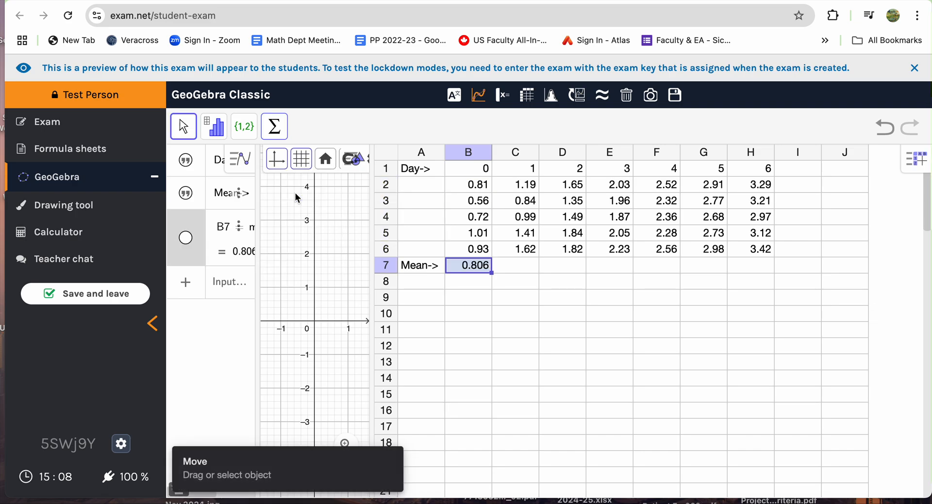
- Fill the mean formula from B7 across row 7 to H7 for the remaining days
click(484, 279)
click(479, 265)
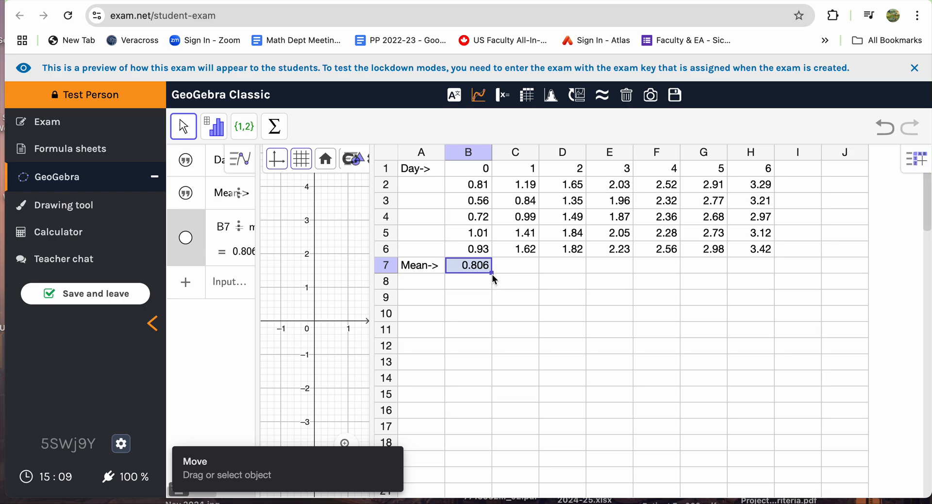
drag(493, 276, 734, 277)
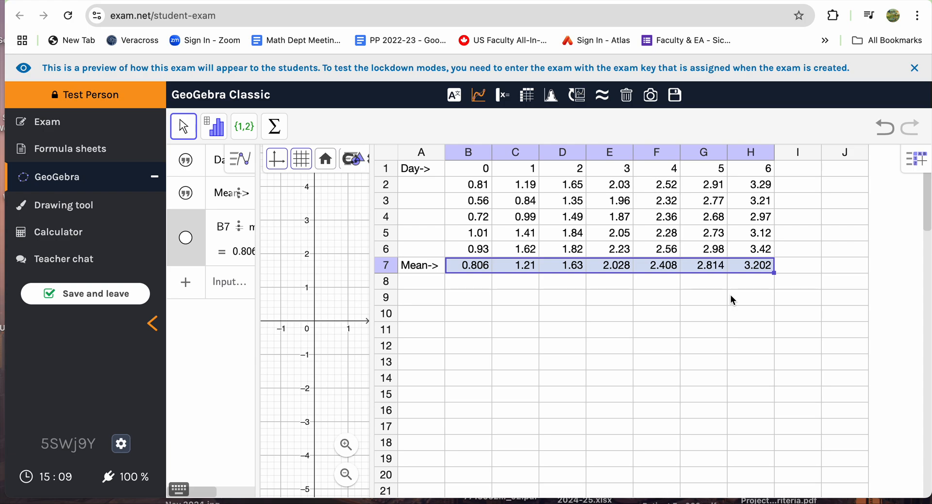
- Try to copy the day 0 mean from B7 into cell B9, then clear B9
click(733, 300)
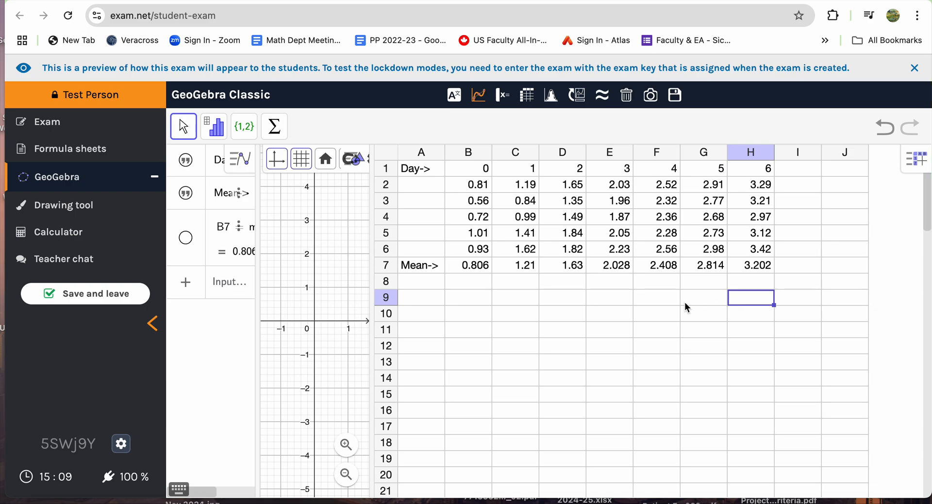
click(483, 269)
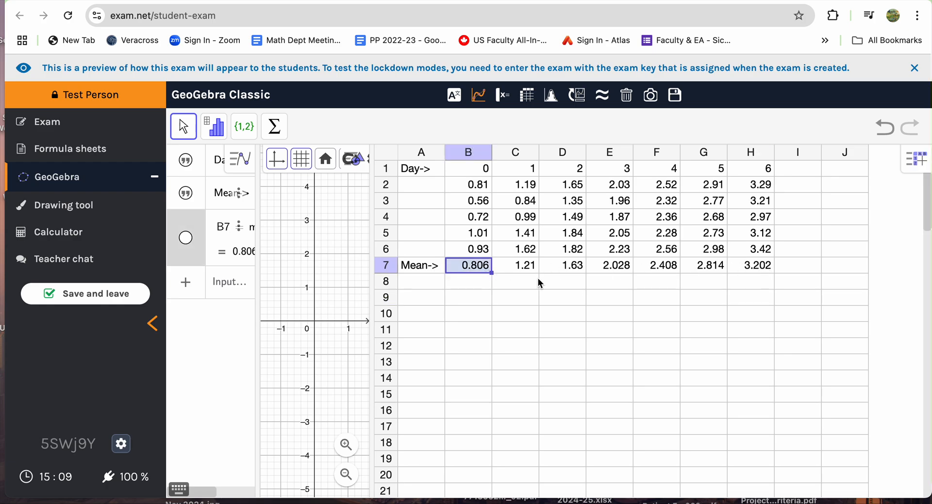
click(483, 301)
click(482, 268)
click(469, 302)
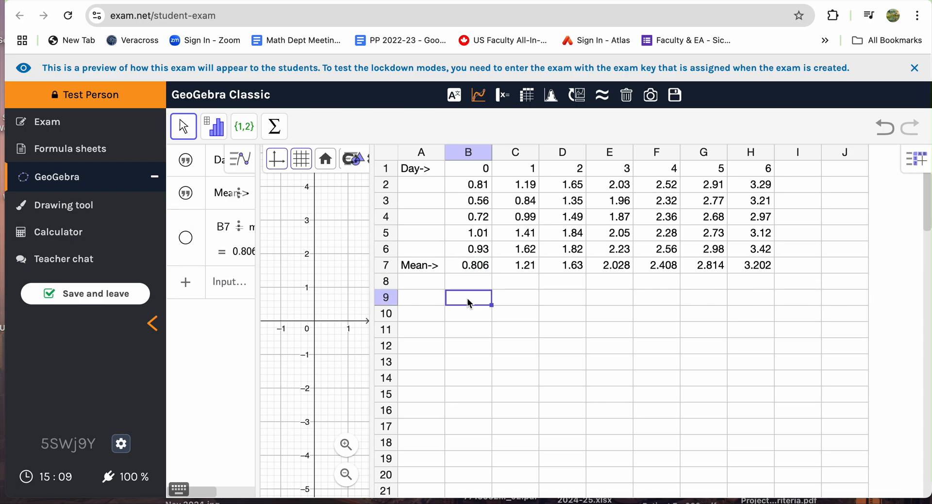
click(538, 268)
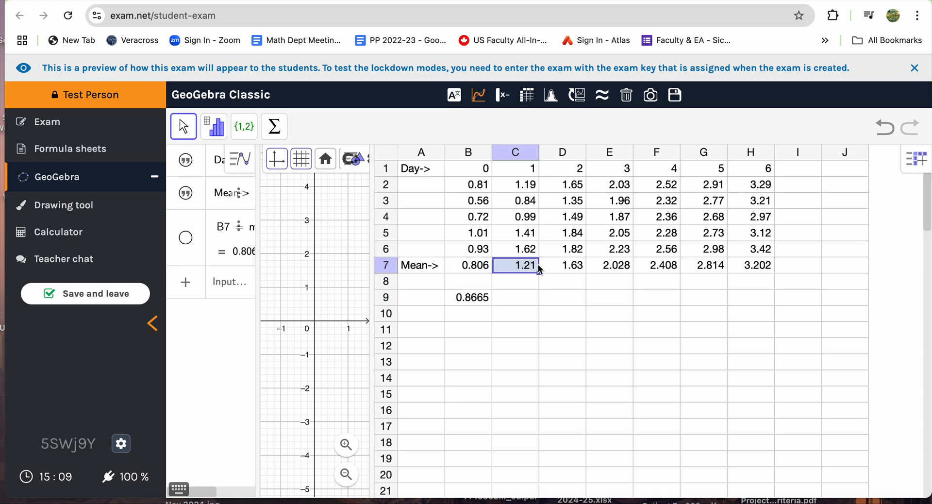
click(469, 319)
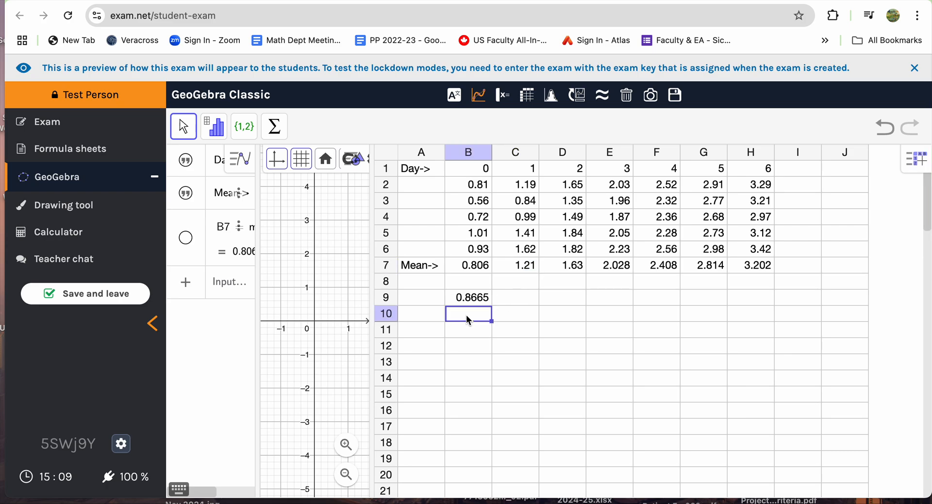
click(474, 305)
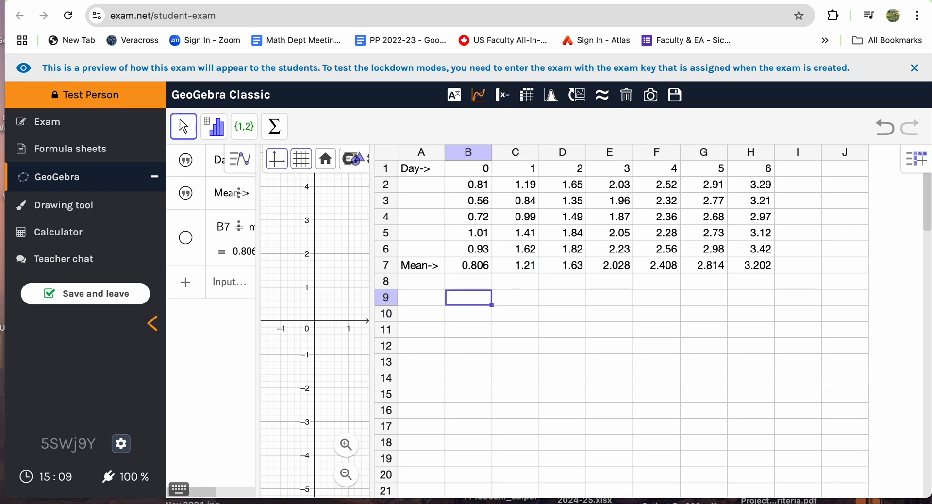
click(497, 334)
click(476, 267)
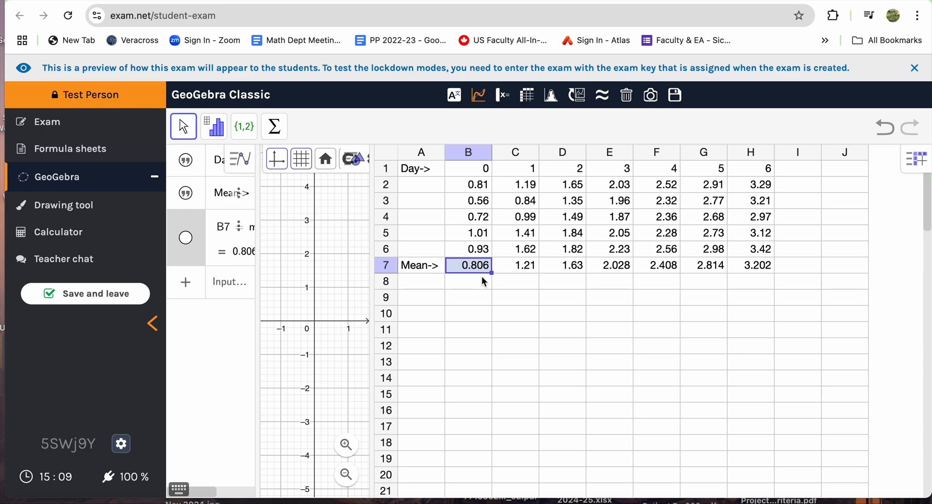
click(479, 298)
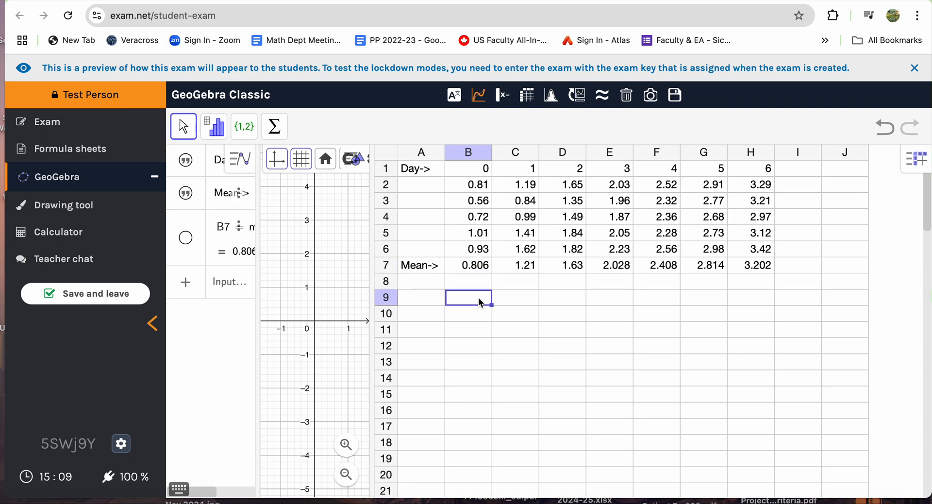
click(480, 270)
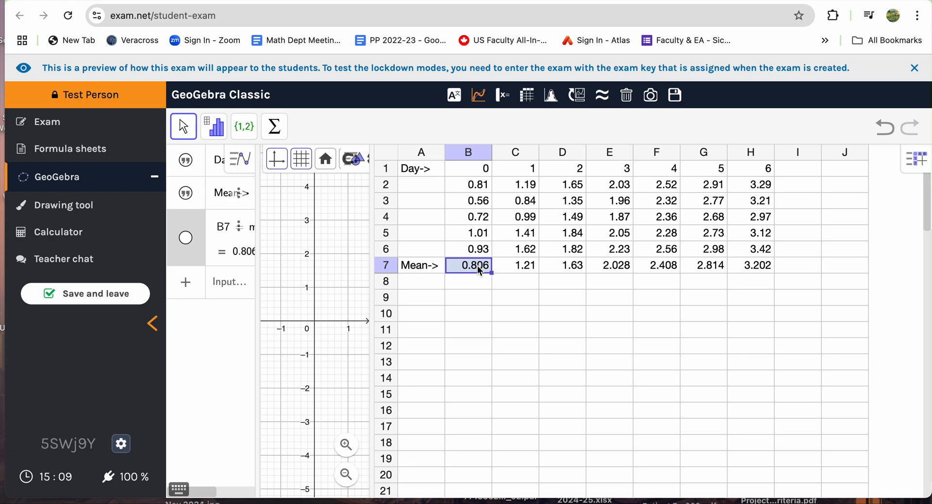
click(478, 305)
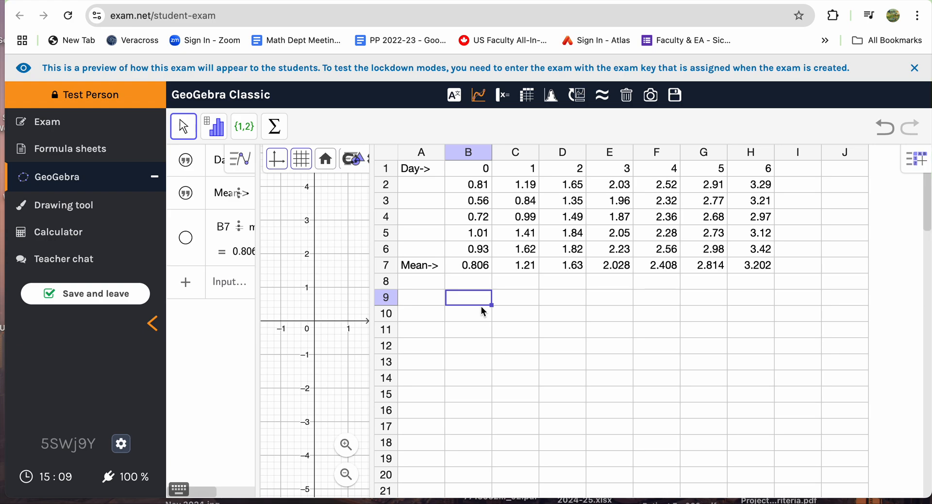
click(494, 336)
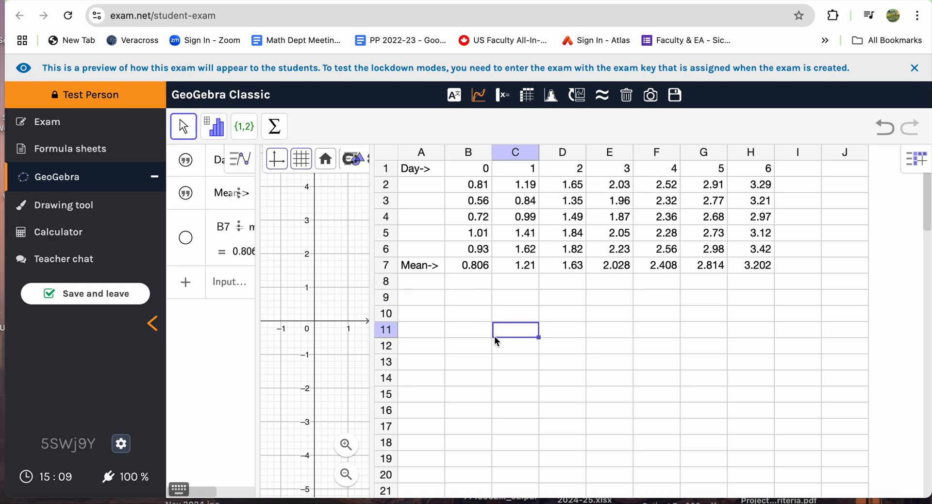
click(473, 270)
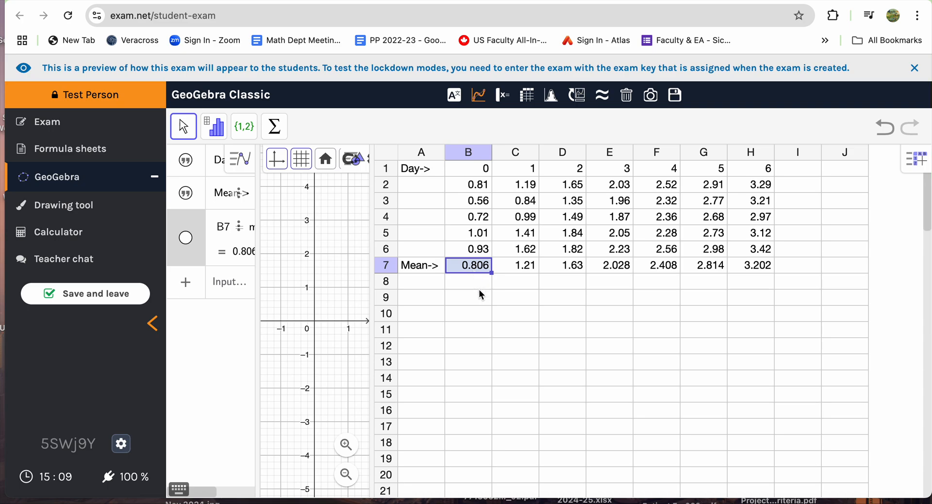
- Enter the day 0 to 4 means 0.806, 1.21, 1.63, 2.028 and 2.408 in cells B9 to B13
click(476, 302)
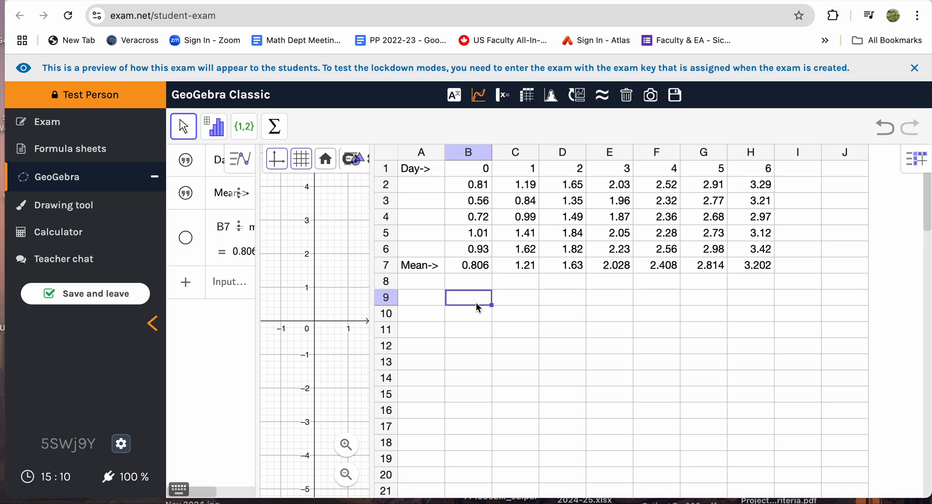
text(0.806)
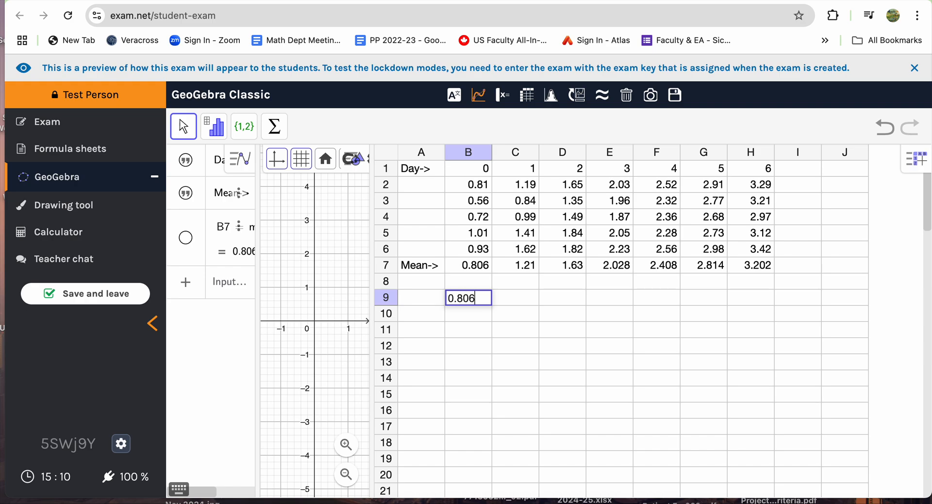
key(Return)
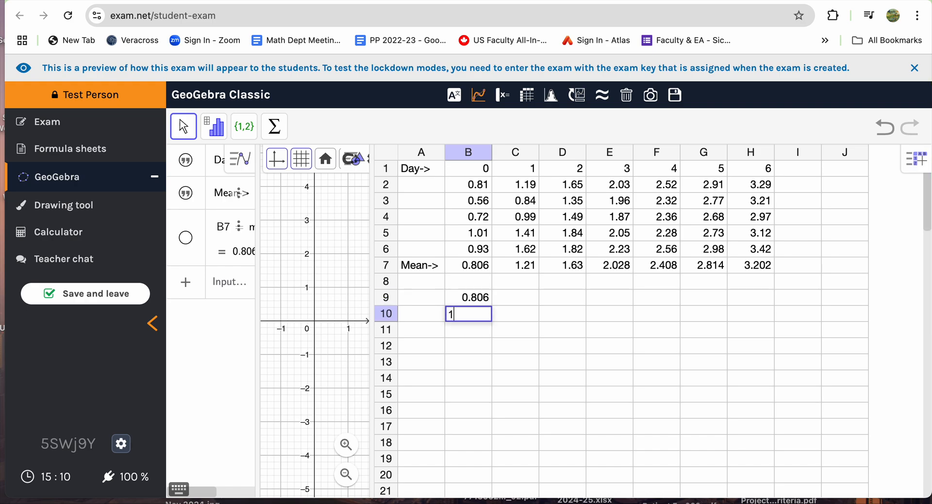
text(1.21)
key(Return)
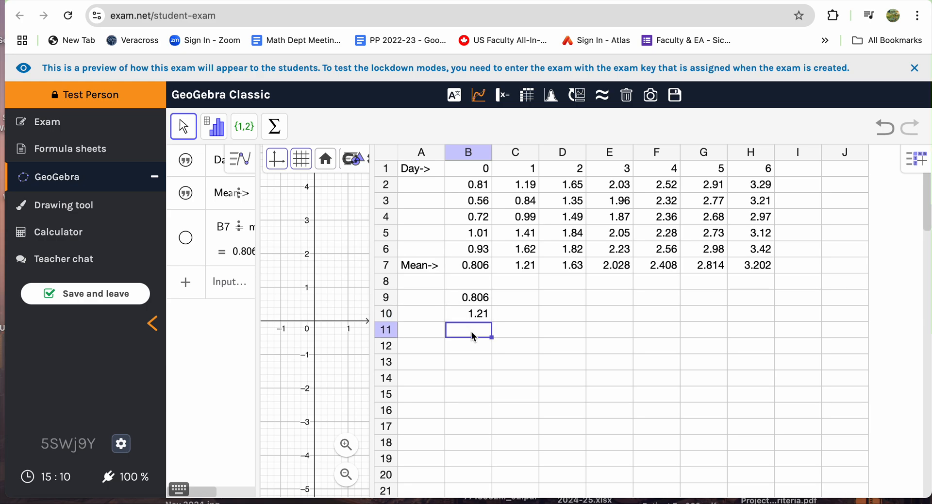
text(1.63)
key(Return)
text(2.)
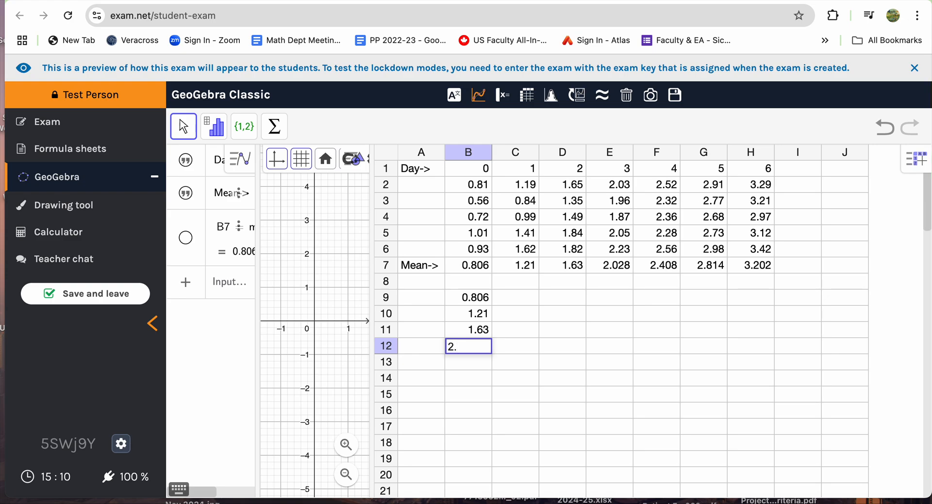
text(028)
key(Return)
text(2.)
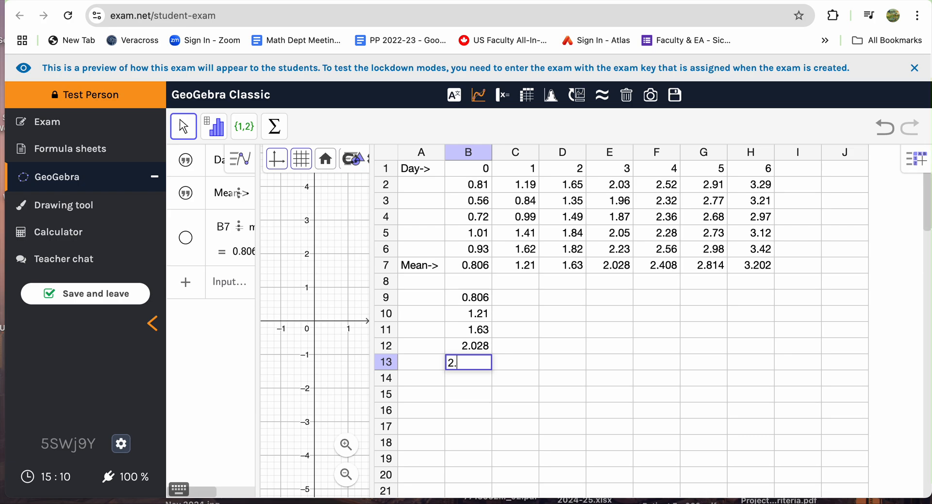
text(408)
click(459, 381)
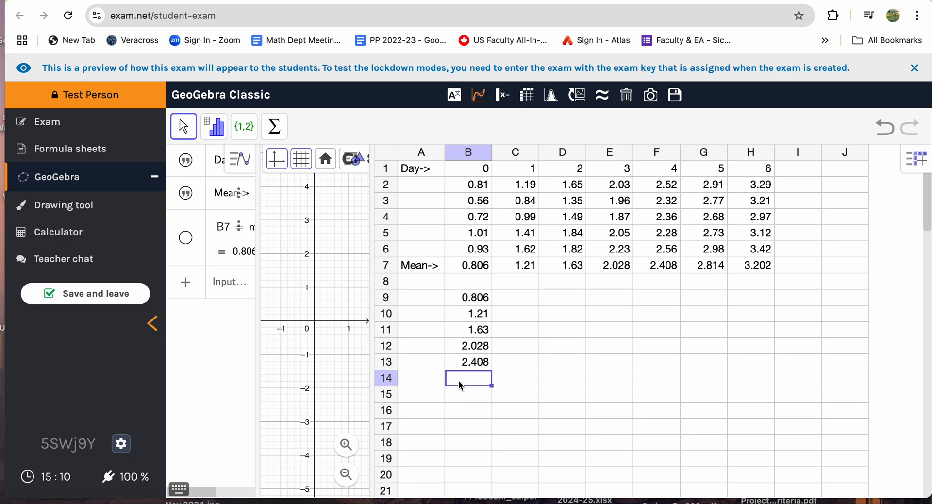
click(709, 266)
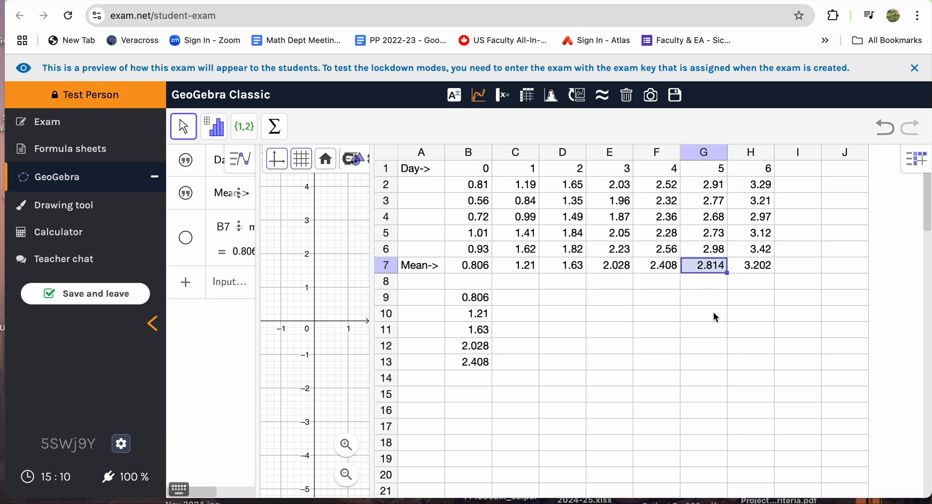
text(2.)
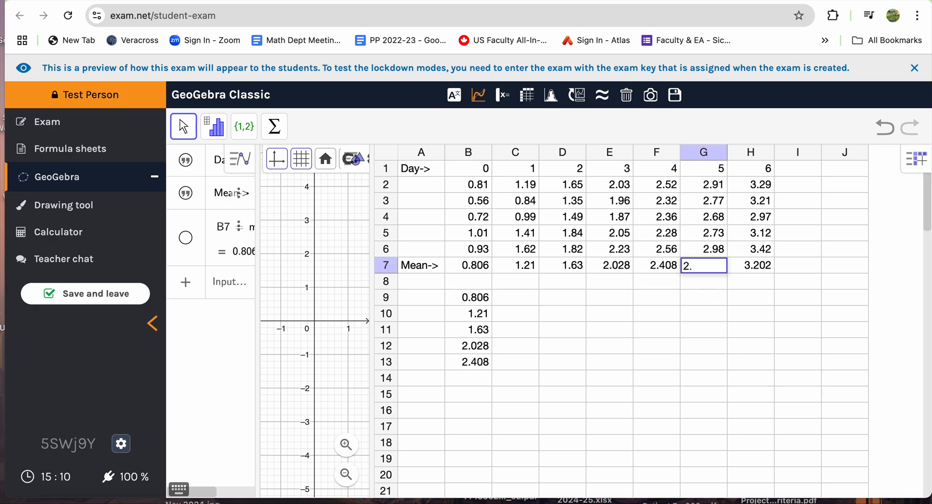
text(81)
click(704, 330)
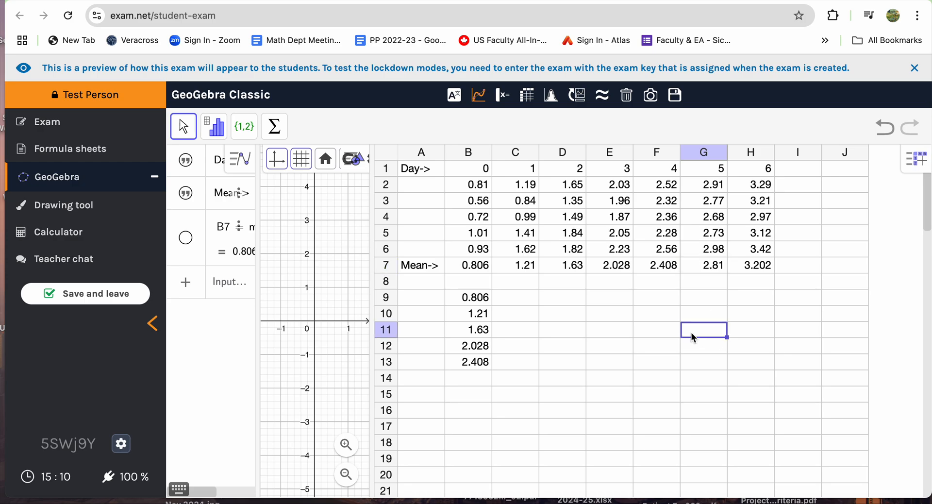
click(885, 127)
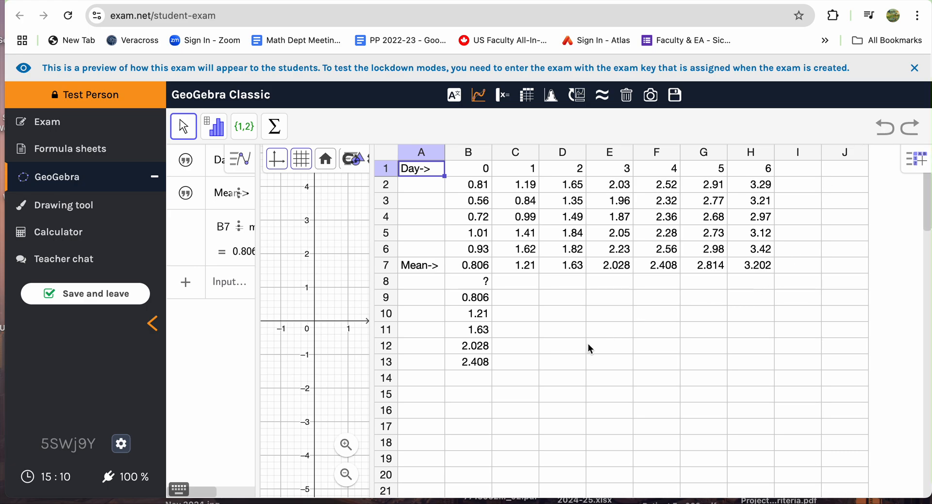
- Enter the day 5 and day 6 means, 2.814 in B14 and 3.202 in B15
click(475, 383)
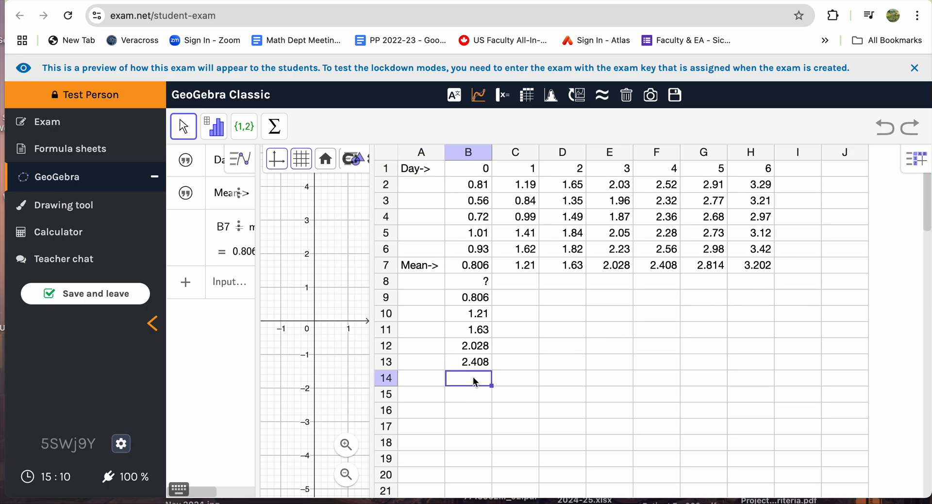
text(2.814)
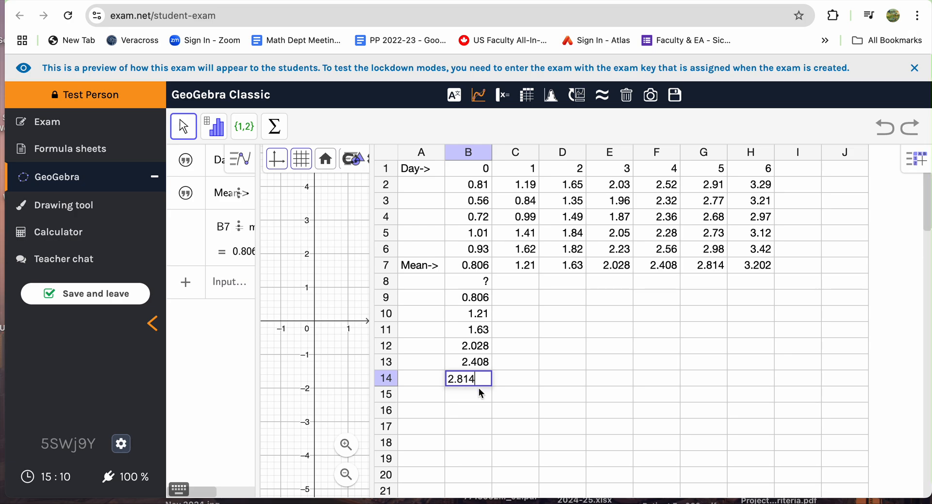
key(Return)
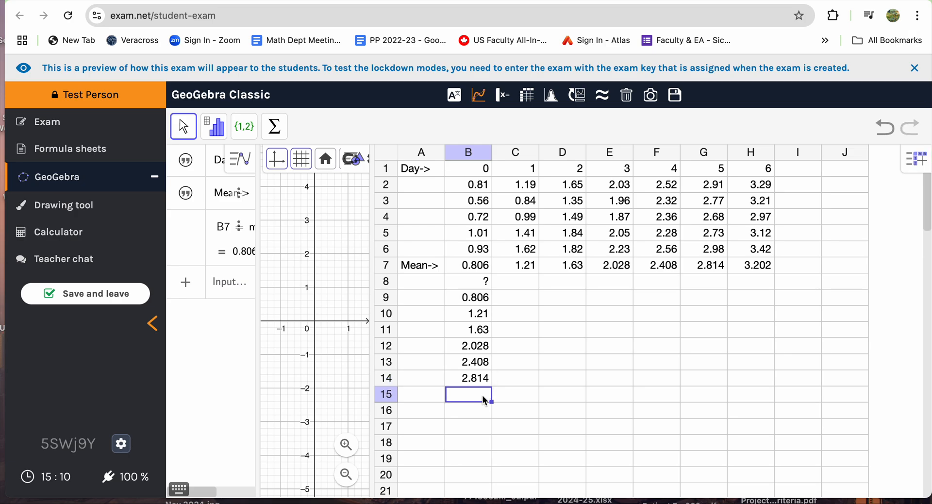
text(3.)
text(202)
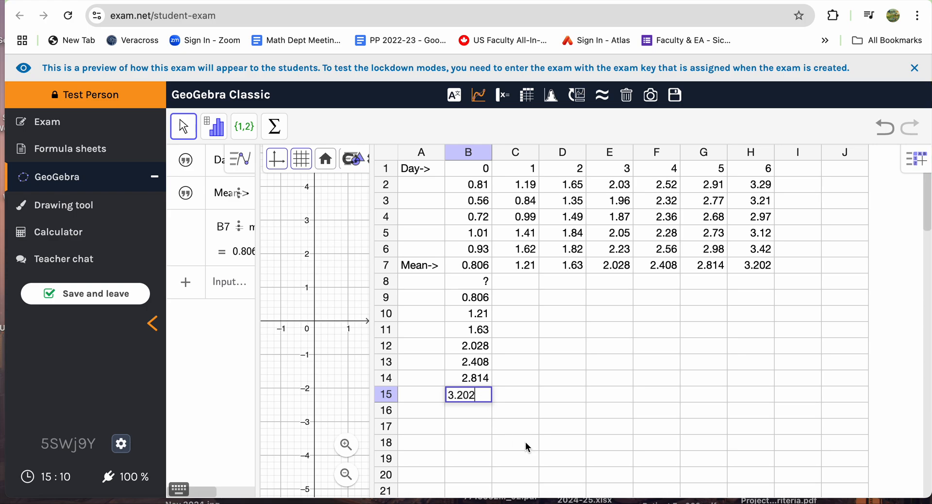
click(528, 447)
- Enter the day numbers 0 to 6 in cells A9 to A15 beside the means
click(481, 302)
click(429, 304)
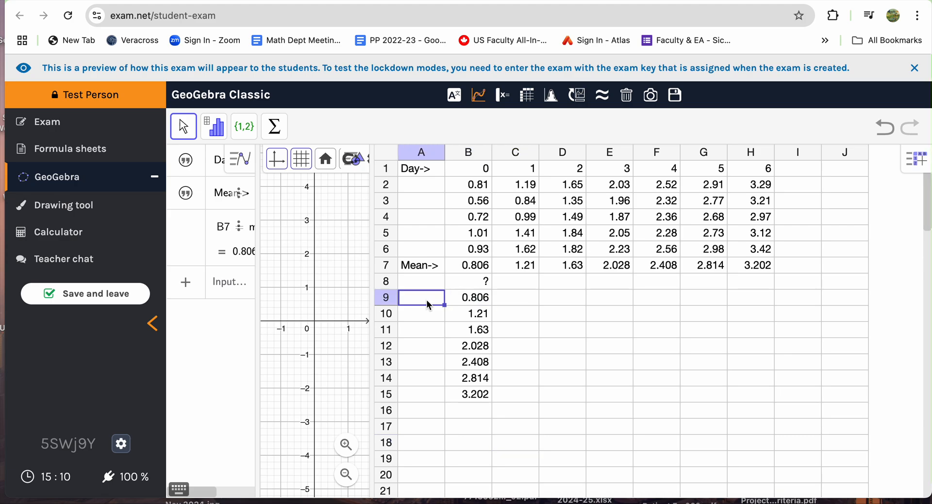
text(0)
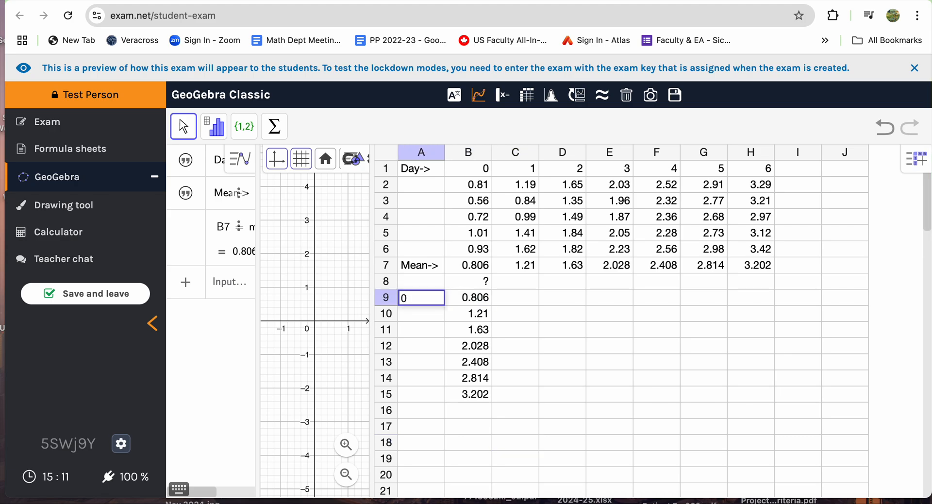
key(Return)
text(1)
key(Return)
text(2)
key(Return)
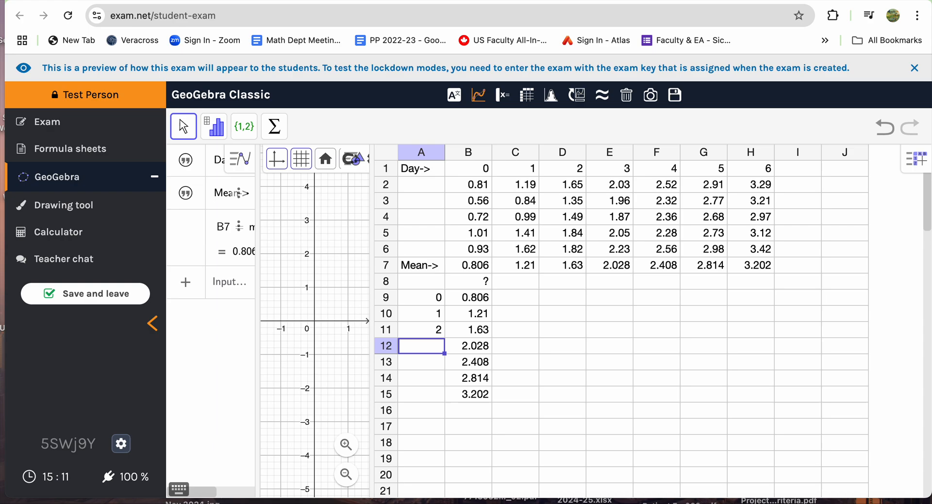
text(3)
key(Return)
text(4)
key(Return)
text(5)
key(Return)
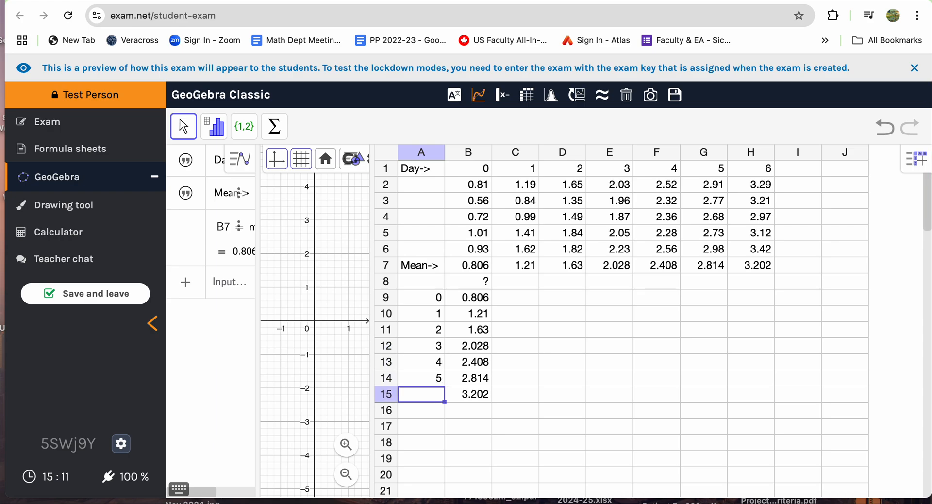
text(6)
key(Return)
- Create a scatterplot of the days and means in A9:B15 with Two Variable Regression Analysis
click(428, 303)
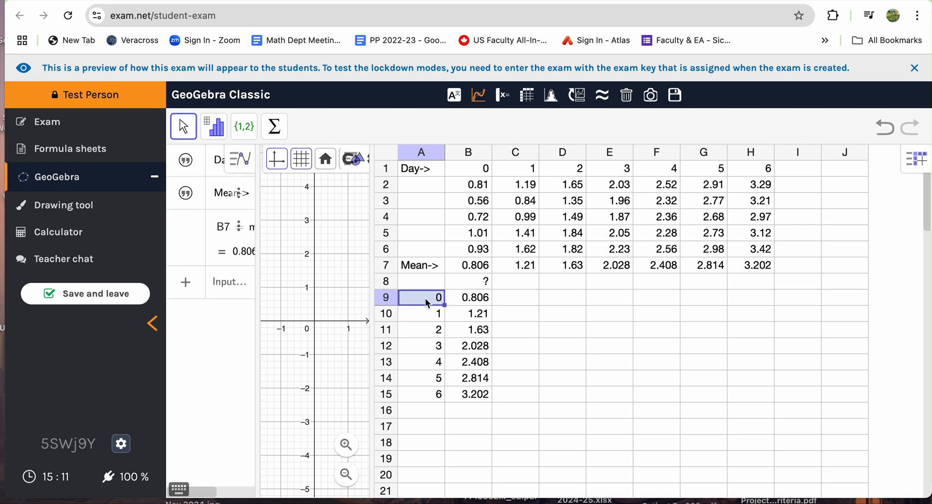
click(461, 305)
click(445, 303)
click(464, 305)
click(446, 302)
key(shift+Right)
key(shift+Down)
key(shift+Down)
key(shift+Down)
key(shift+Down)
key(shift+Down)
key(shift+Down)
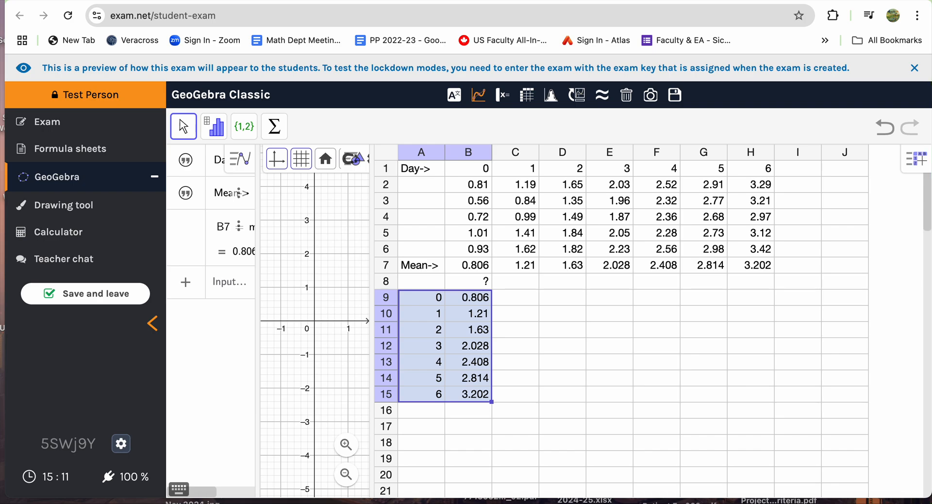
click(221, 137)
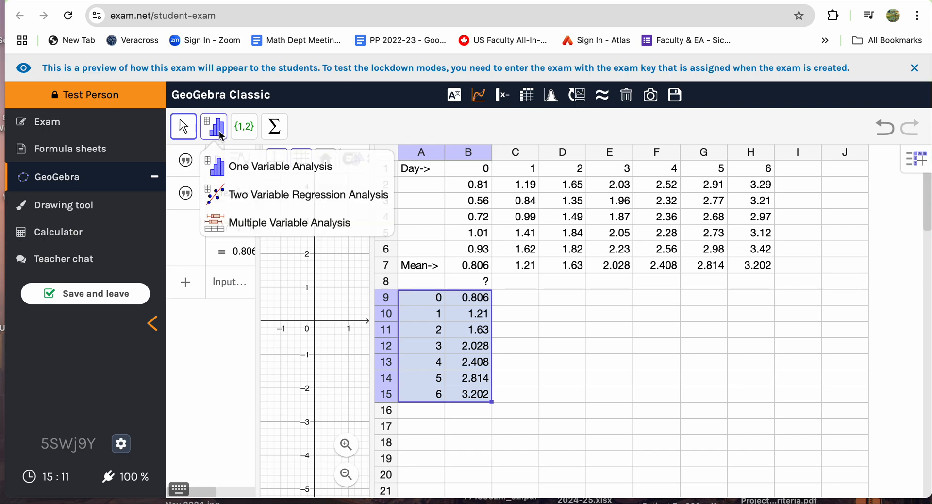
click(260, 201)
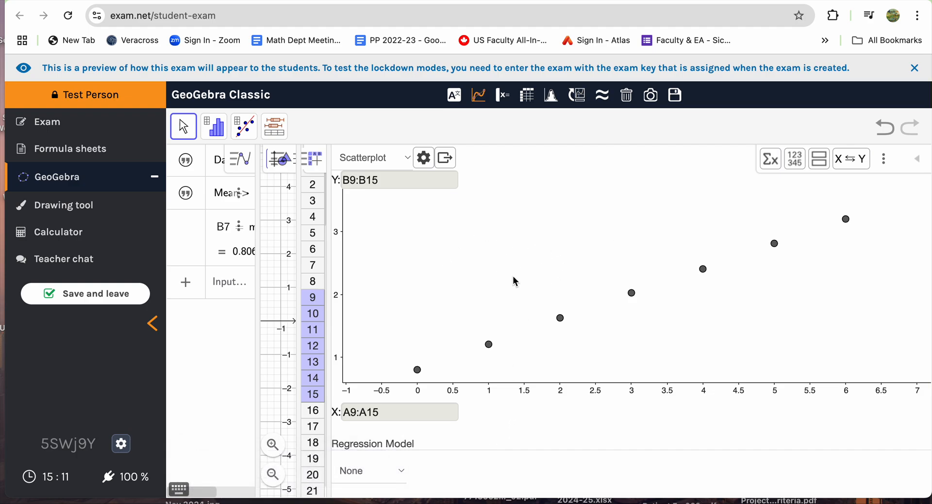
- Try the Power and degree 2 Polynomial regression models on the scatterplot, and settle on the Linear model
click(402, 477)
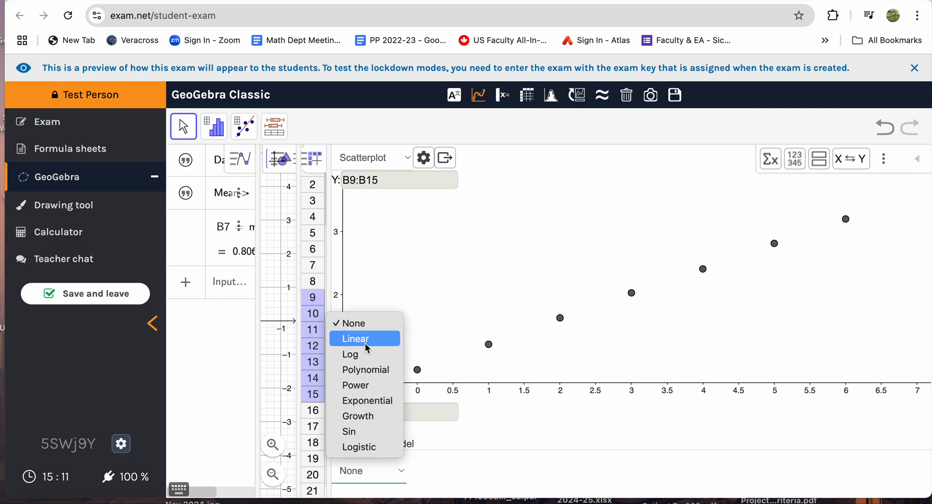
click(369, 391)
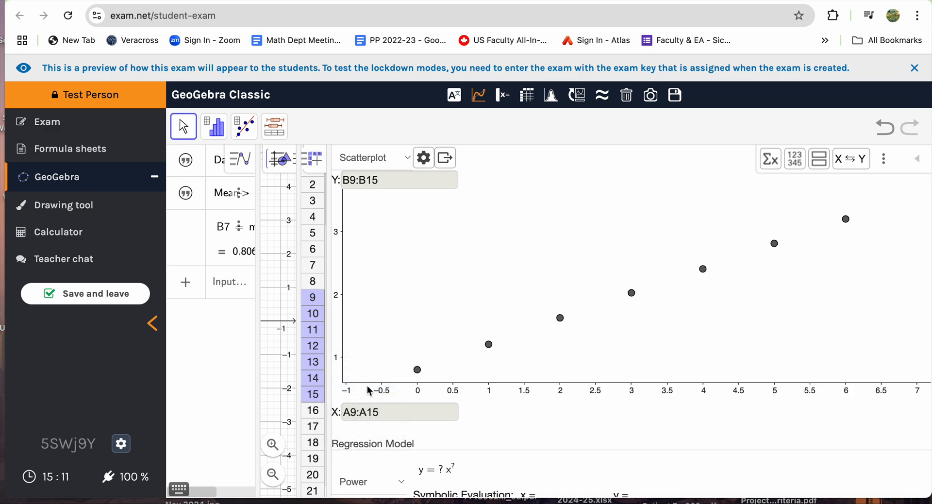
click(403, 483)
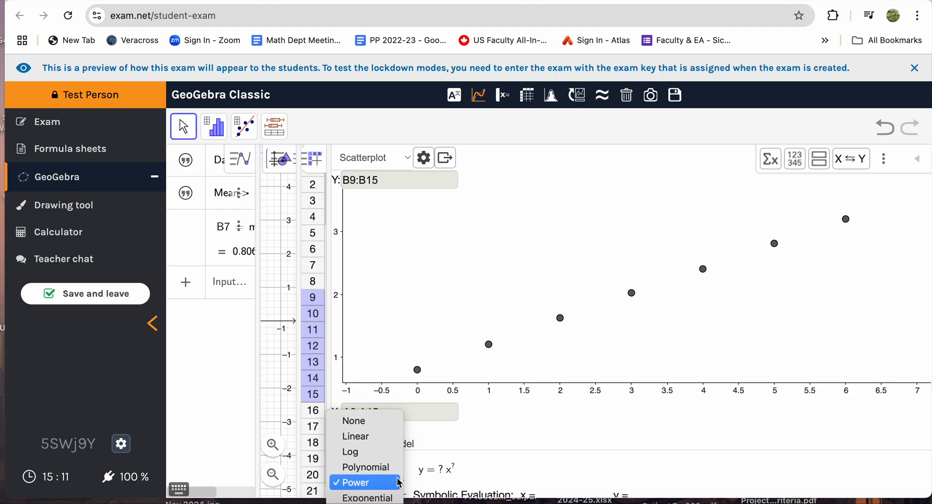
click(388, 467)
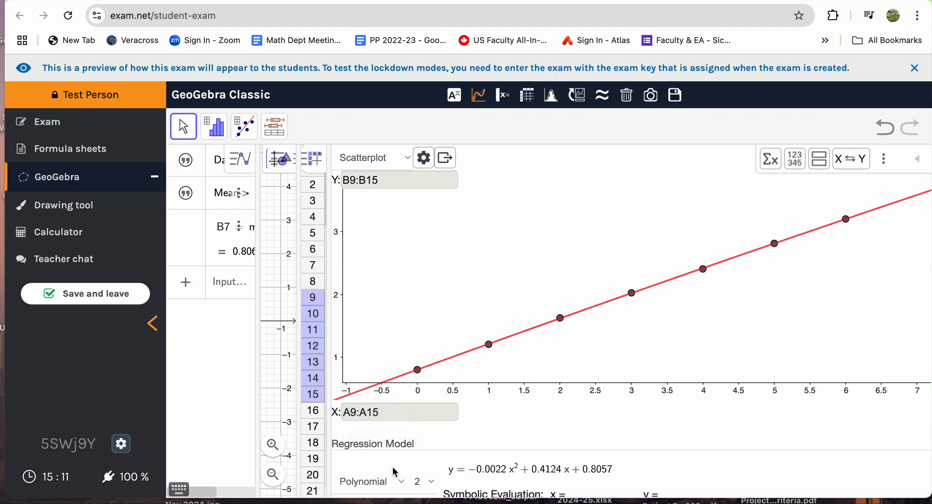
click(406, 484)
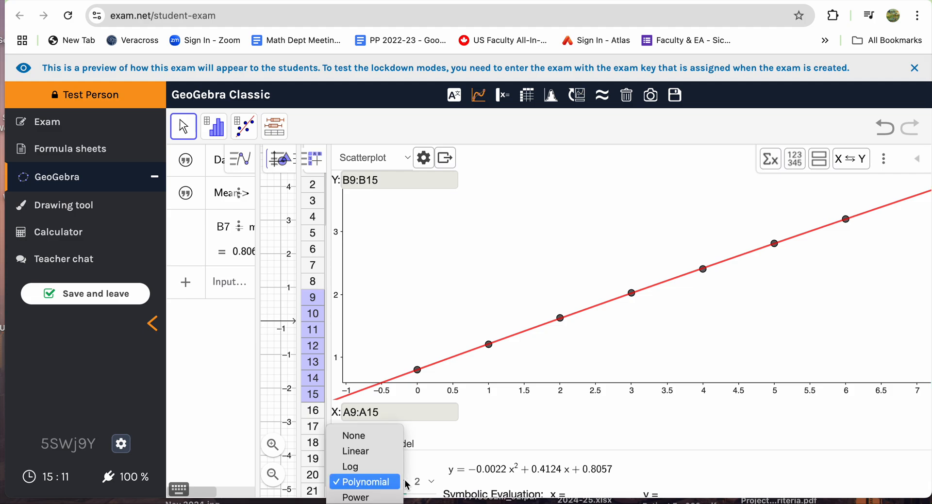
click(394, 453)
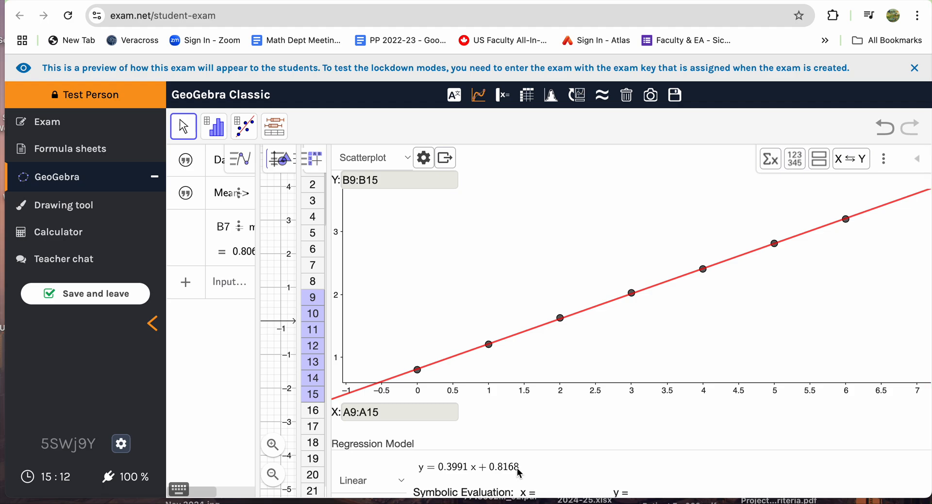
- Compare the plant height table in the exam question with the linear regression result in GeoGebra
click(48, 124)
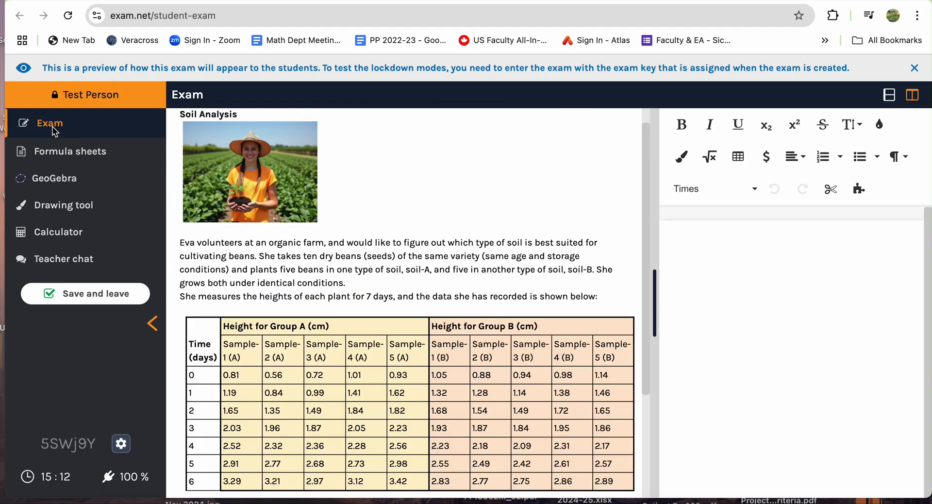
click(55, 187)
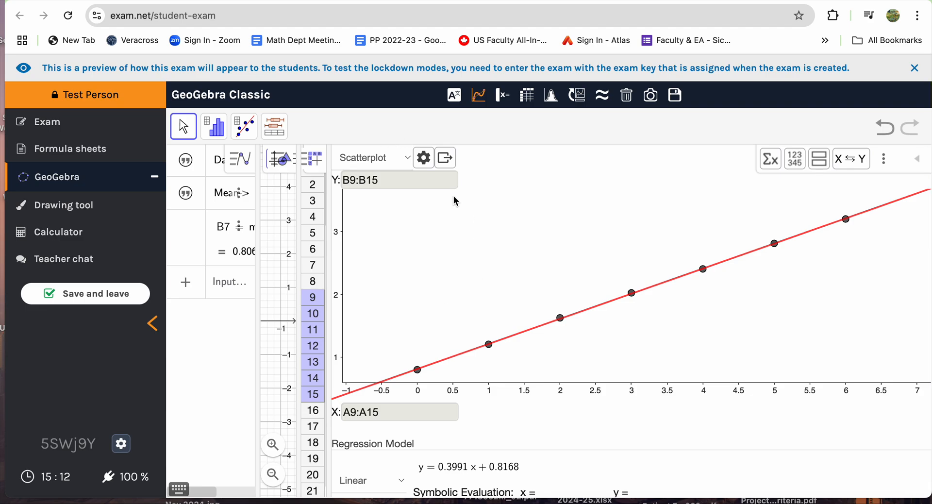
click(79, 132)
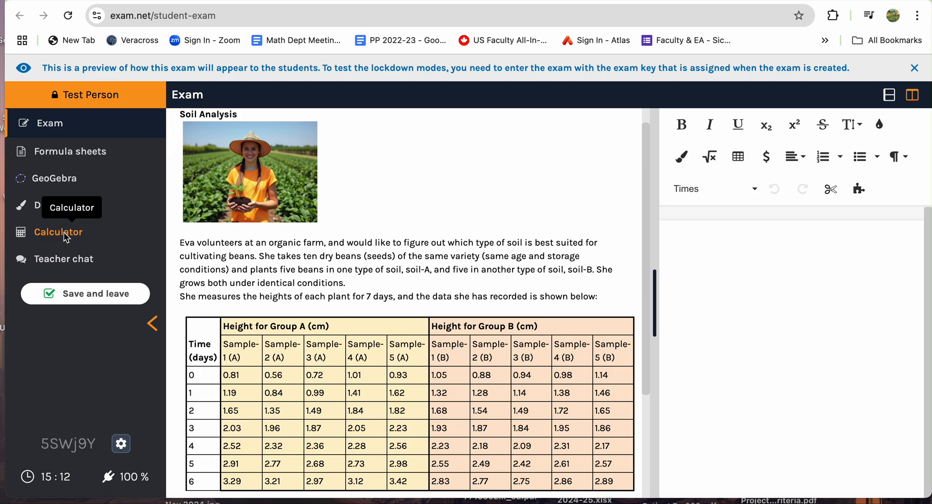
click(63, 180)
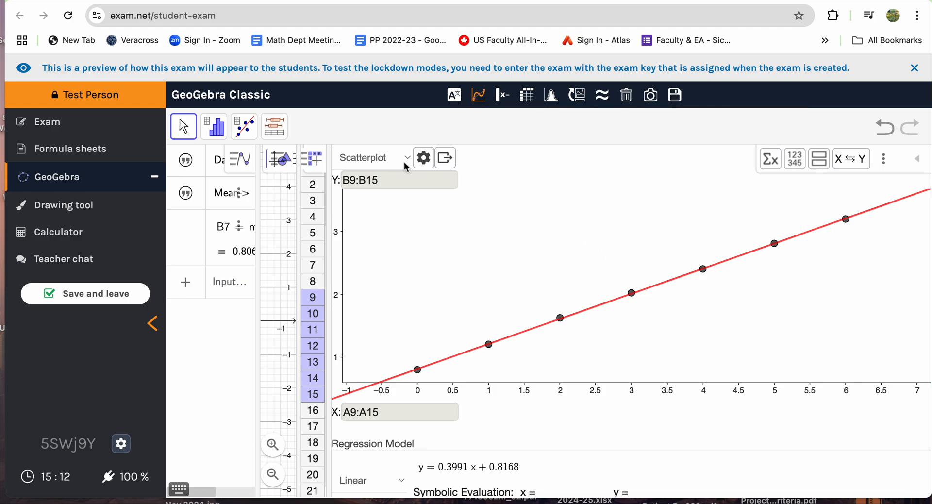
click(53, 126)
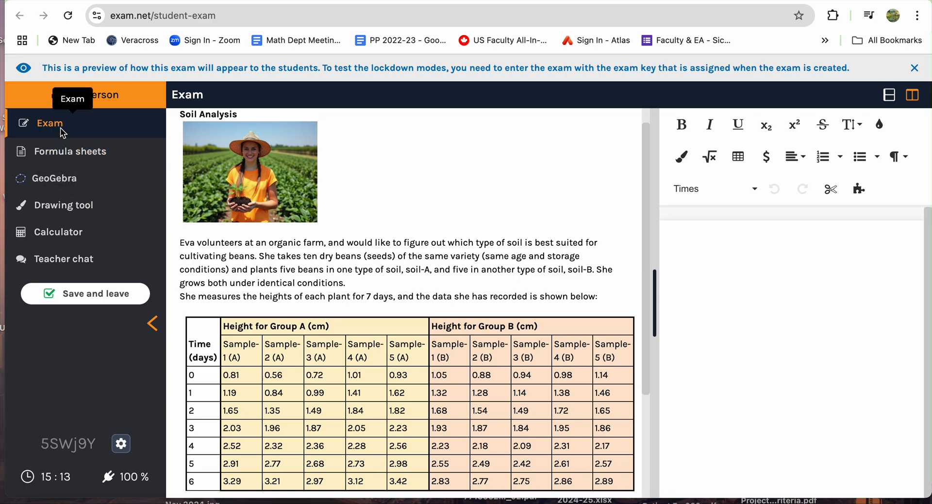
click(57, 178)
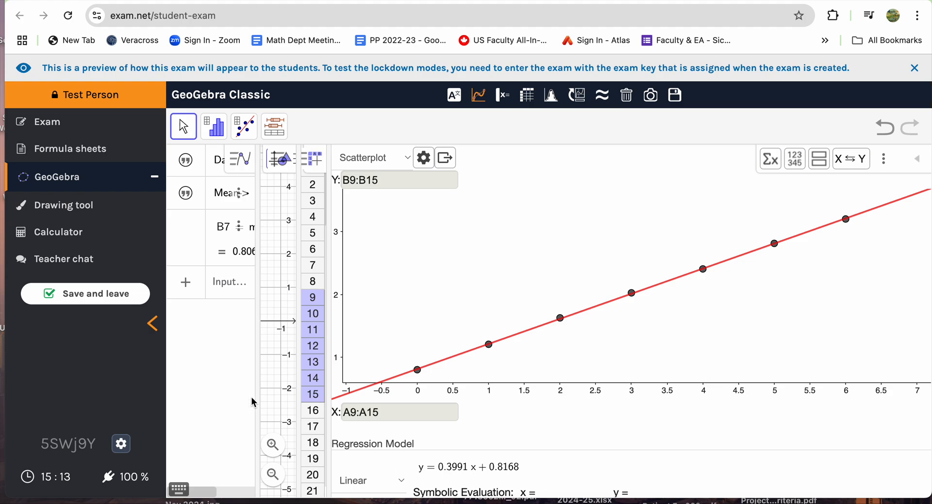
- Return to the exam and start the answer with the line "Soil-A Mean height versus days:"
click(51, 128)
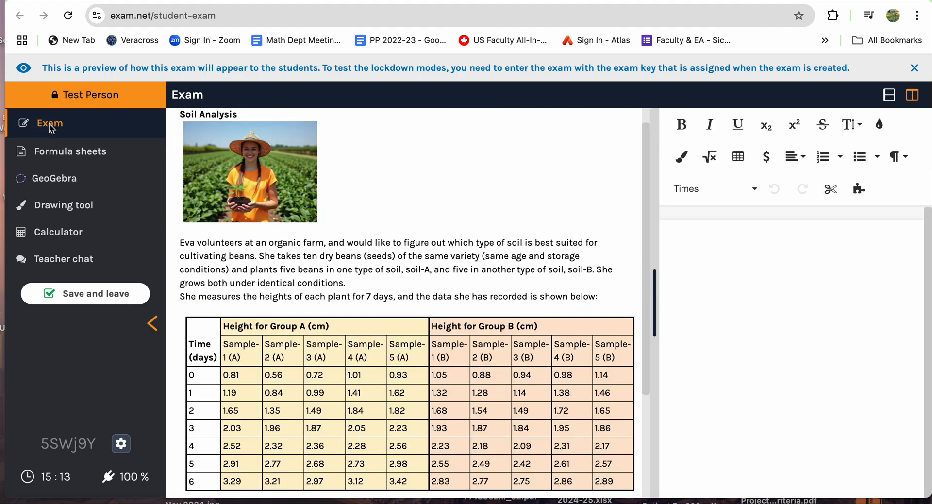
click(729, 280)
text(Soil)
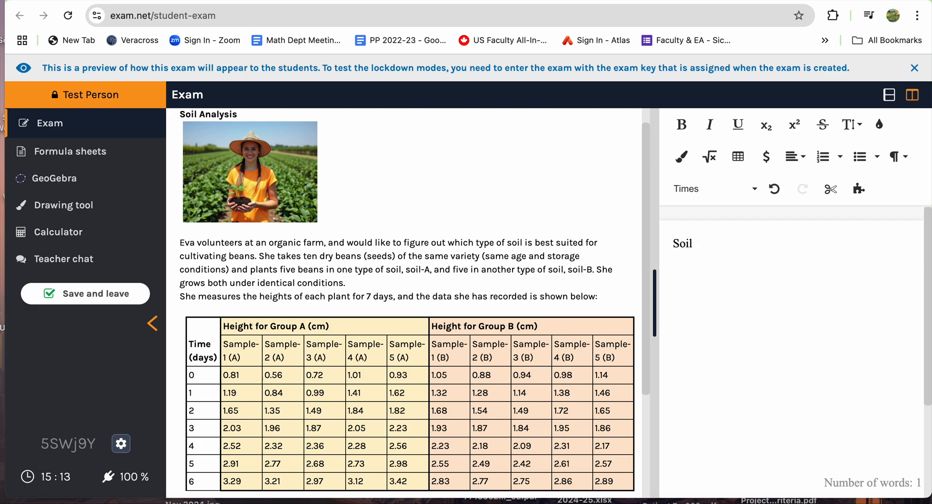
text(-A Mean heigh)
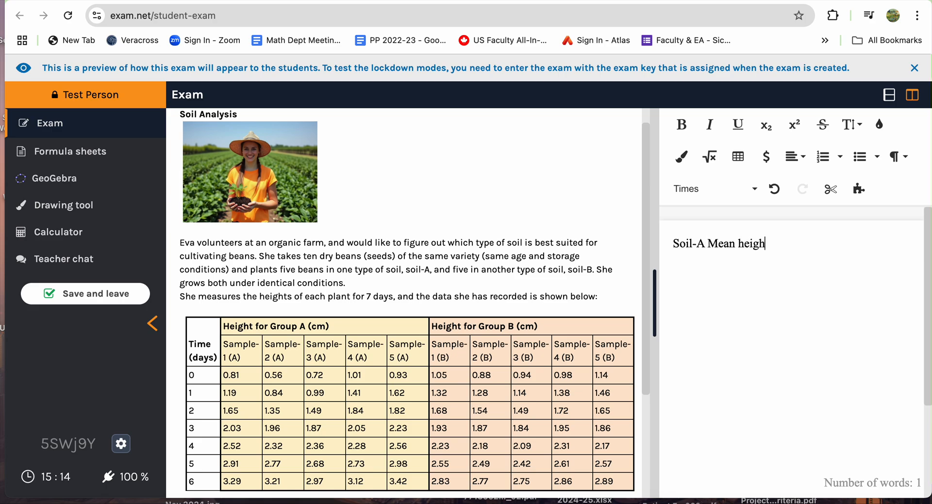
text(t versus days:)
key(Return)
- Insert the math expression h = 0.3991d + 0.8168 below the heading in the answer
click(716, 160)
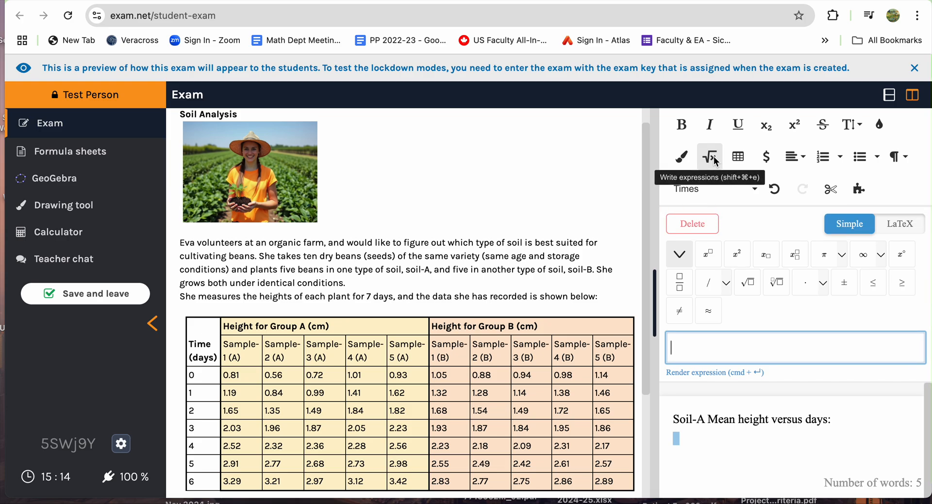
text(y = 0.)
key(Home)
key(shift+Right)
text(h = 0.3991)
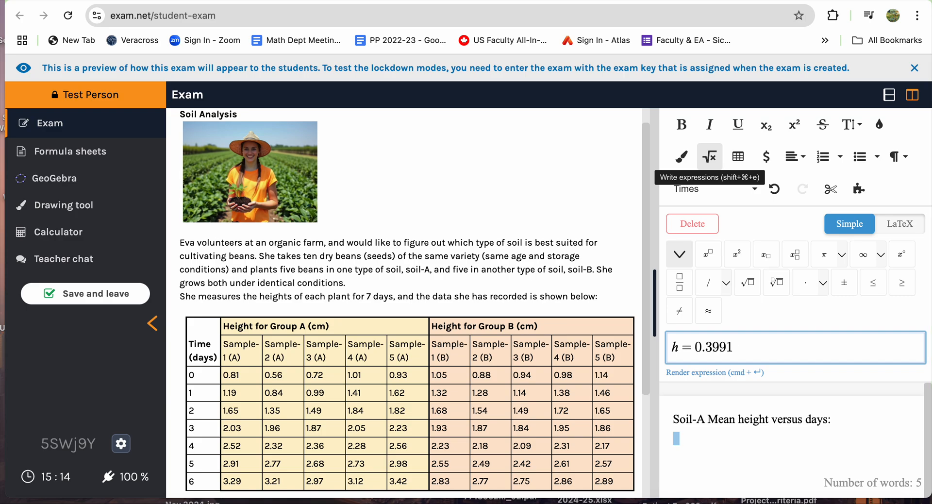
text(d + 0.8168)
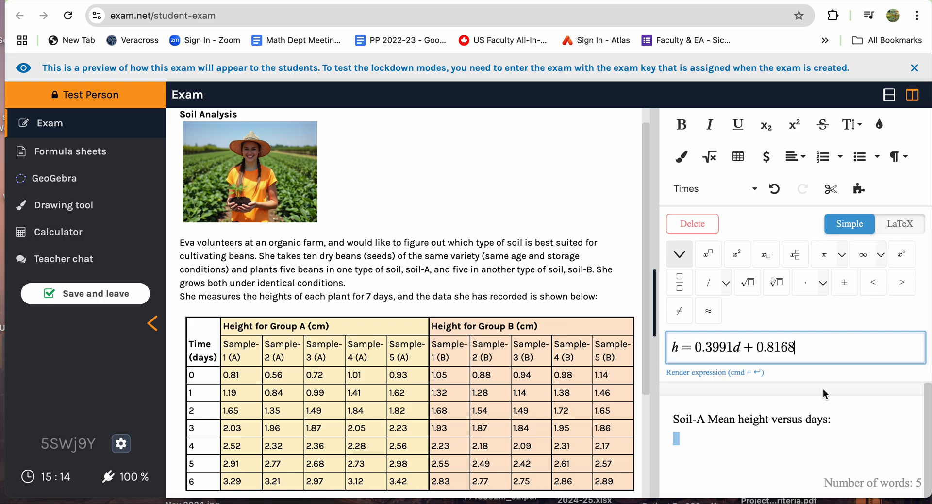
click(776, 438)
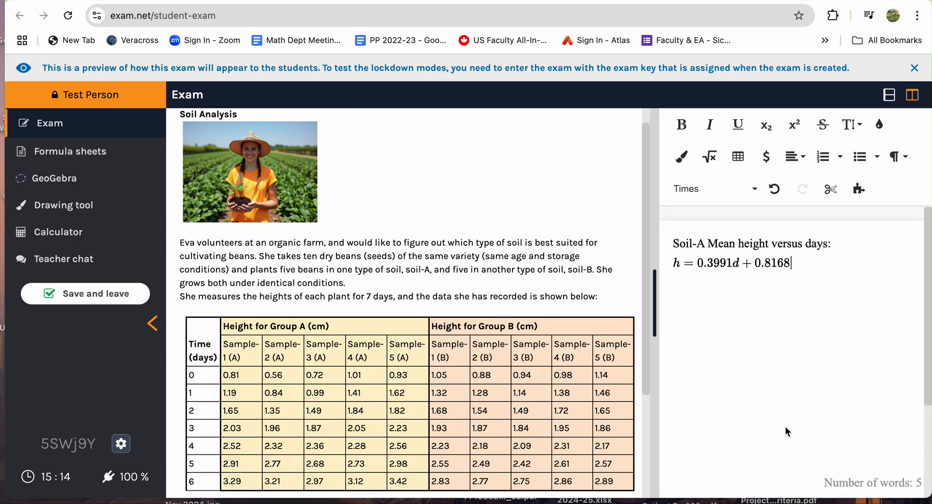
- Below the equation, write "h is the mean height for 5 plants and d is the umber of days."
text(h is the mean height)
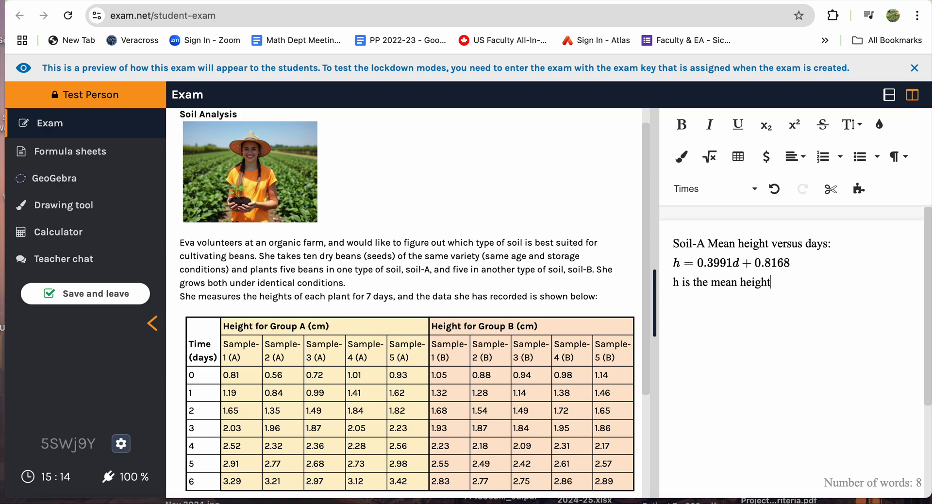
text( for 5 )
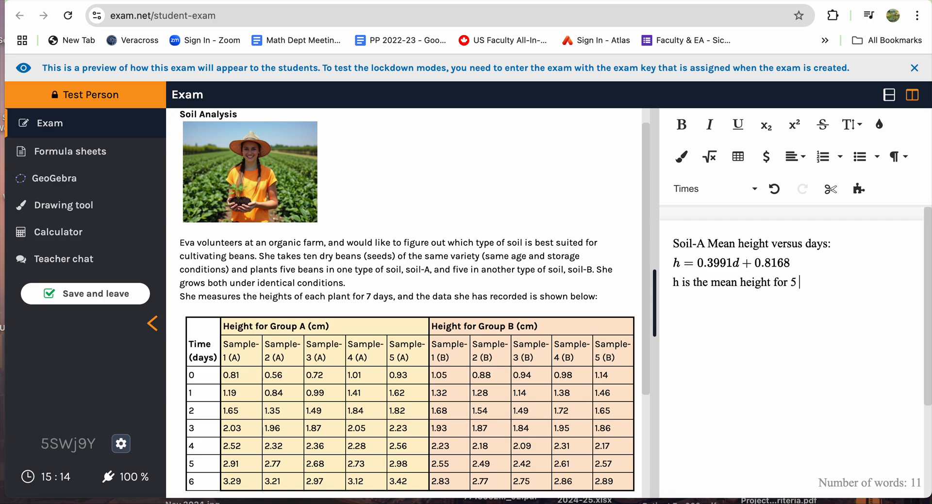
text(plants)
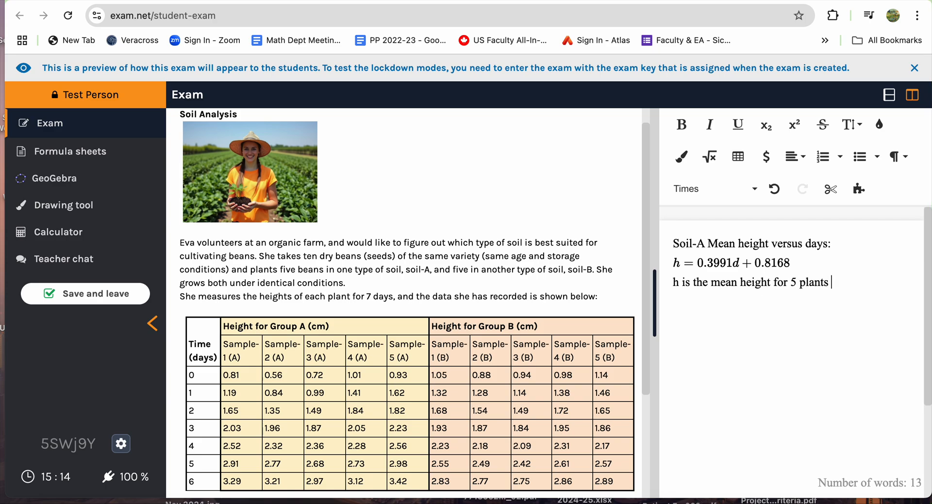
text( and d is the umber of days.)
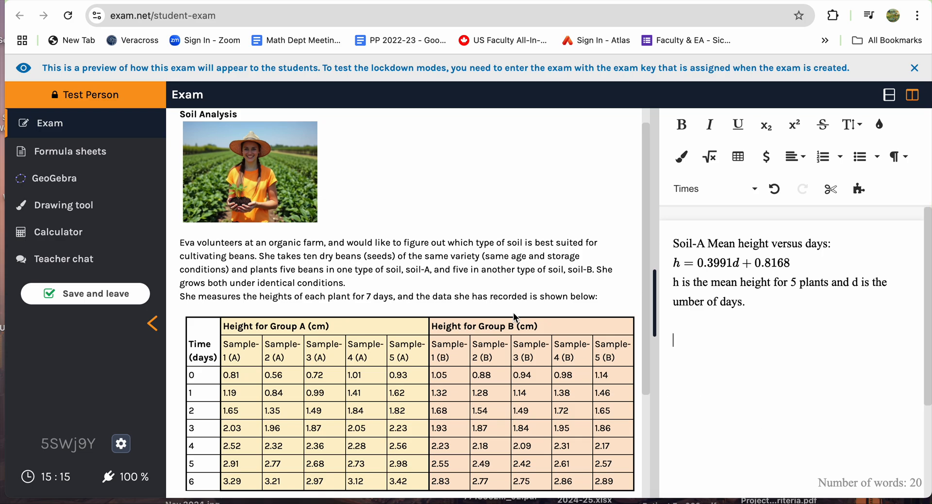
- Try to capture the GeoGebra regression graph as an uploaded exam image, preview the captured image and delete it
click(46, 187)
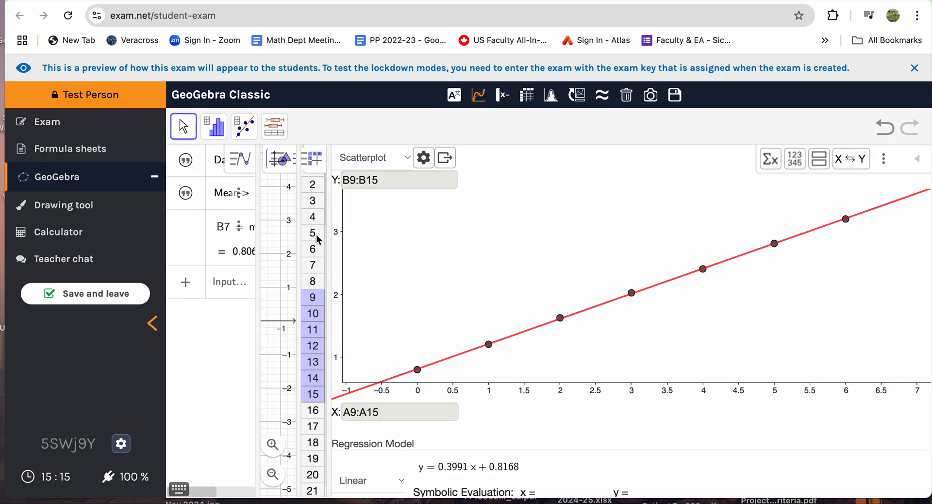
click(447, 156)
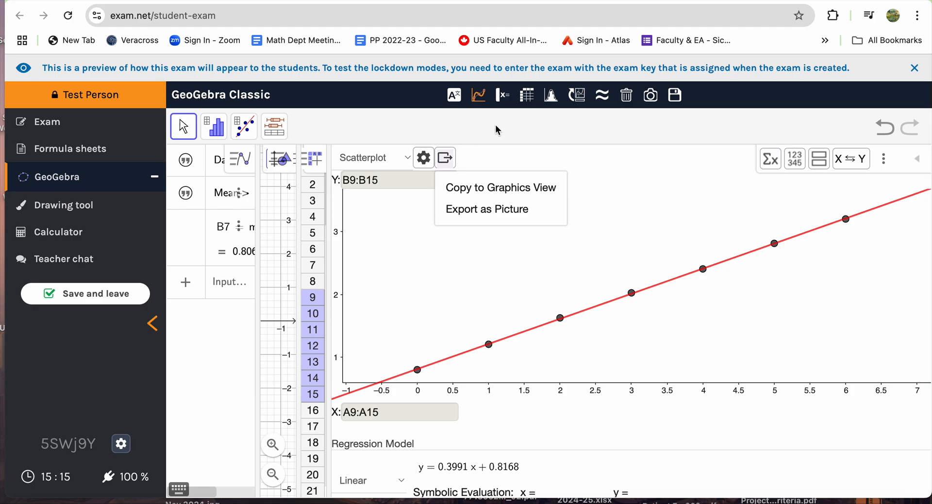
click(652, 104)
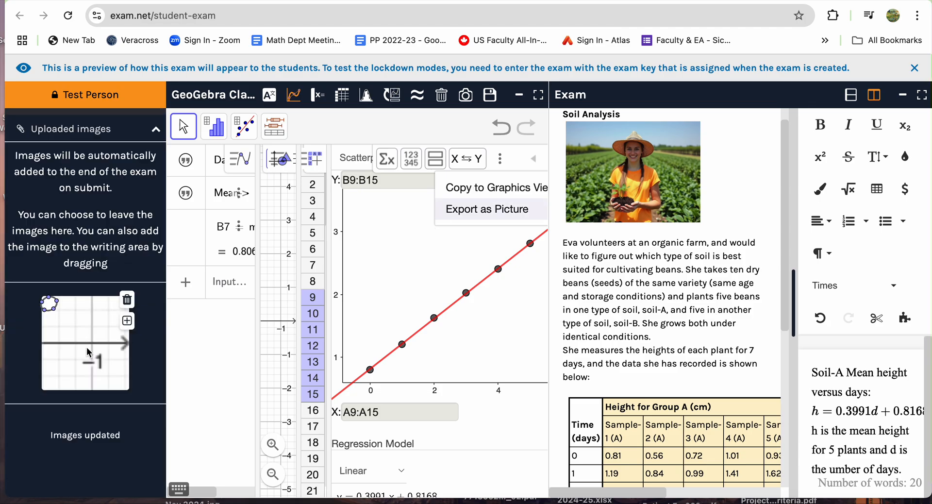
click(83, 351)
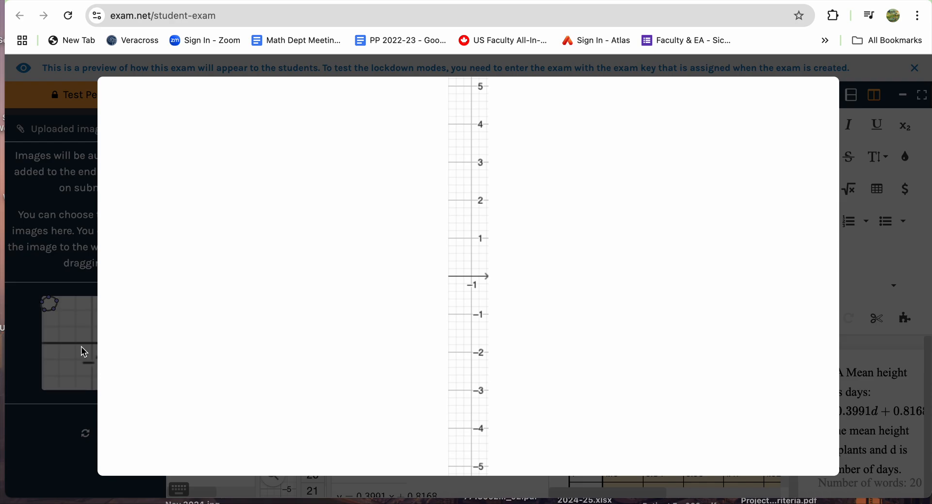
click(18, 383)
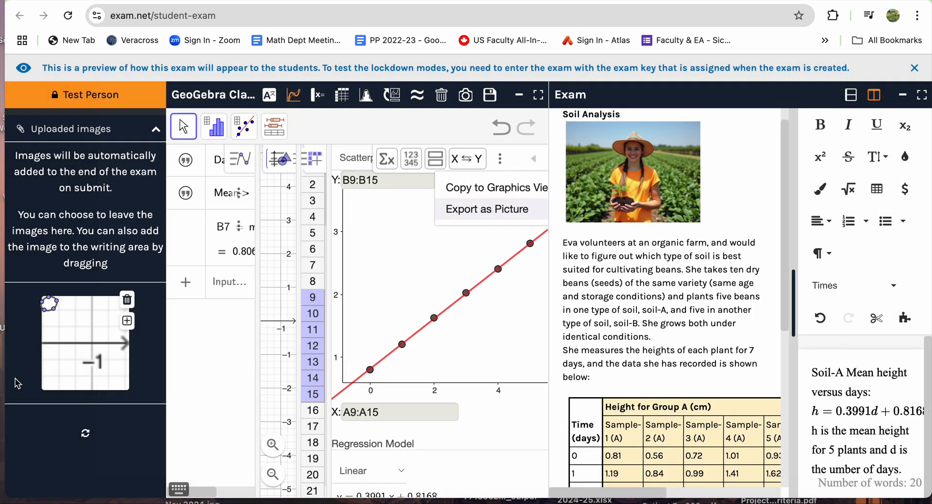
click(130, 301)
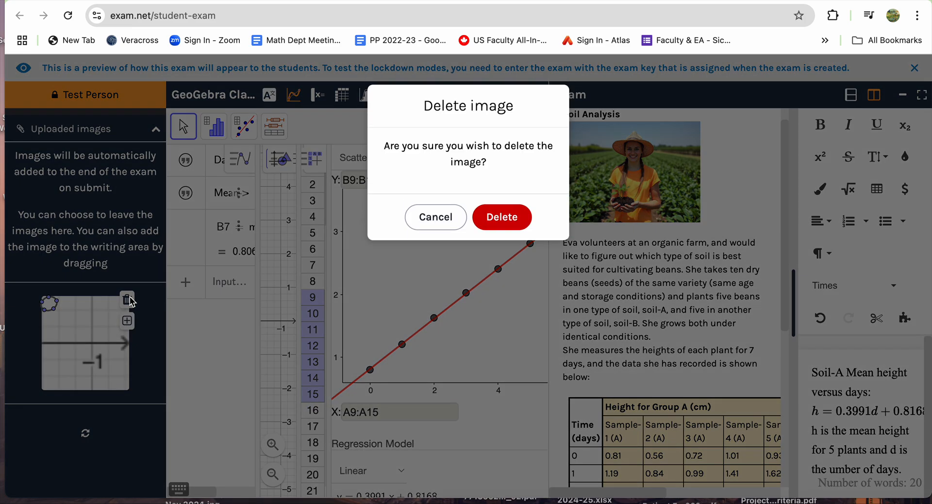
click(503, 219)
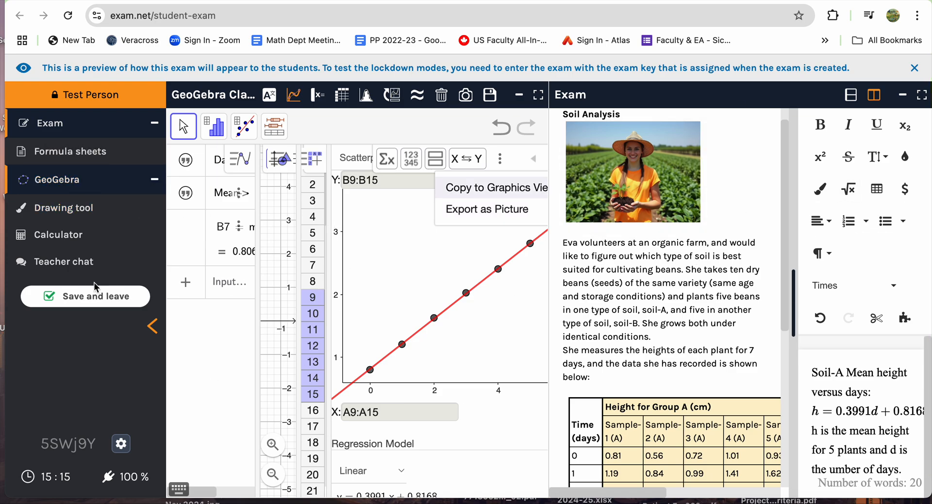
- Display GeoGebra side by side with the exam question and answer area
click(154, 180)
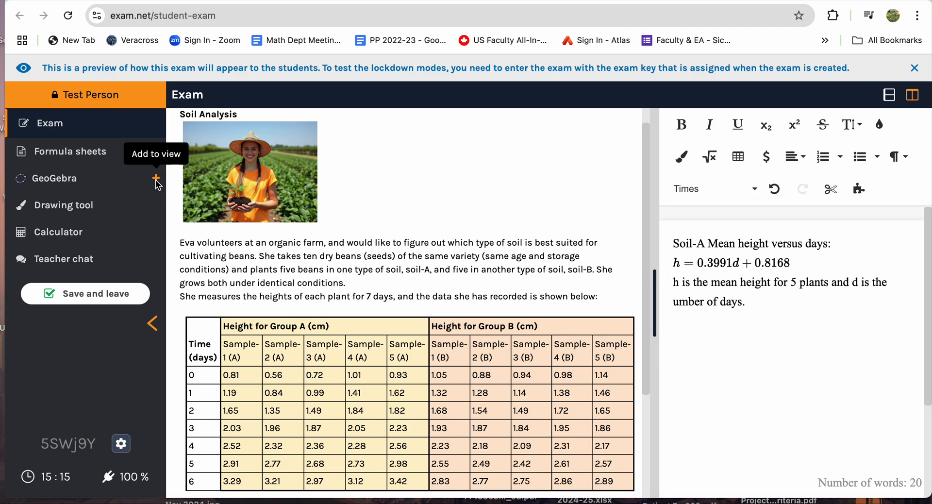
click(156, 179)
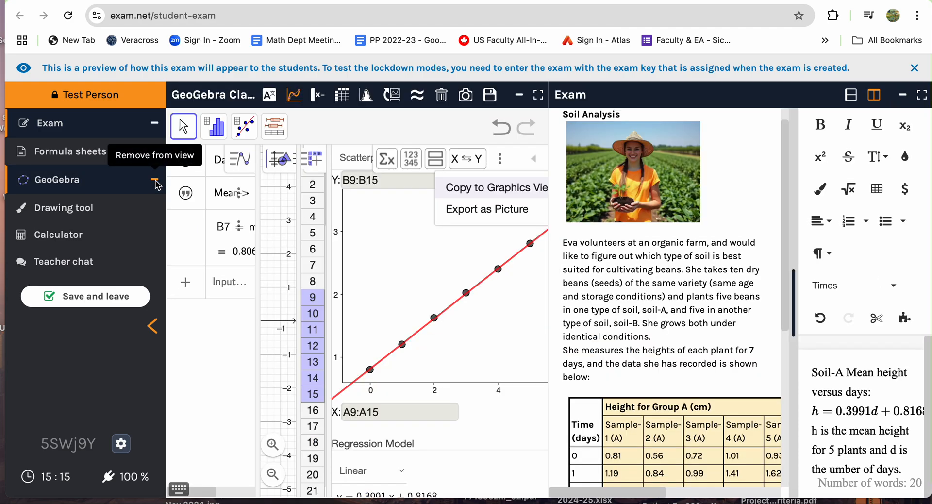
click(91, 189)
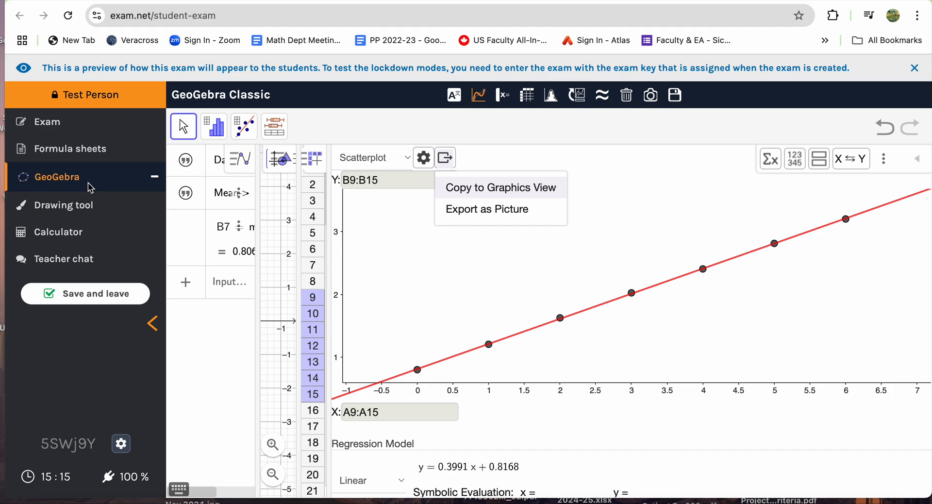
click(154, 178)
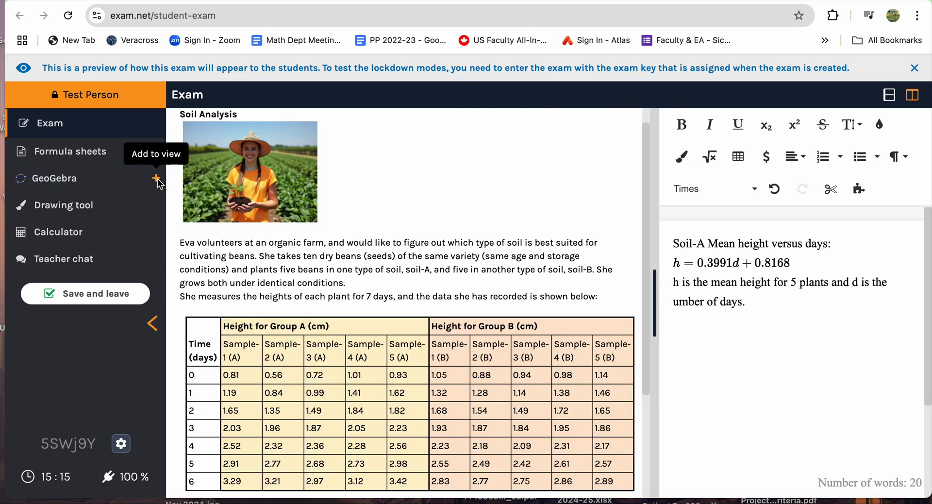
click(156, 178)
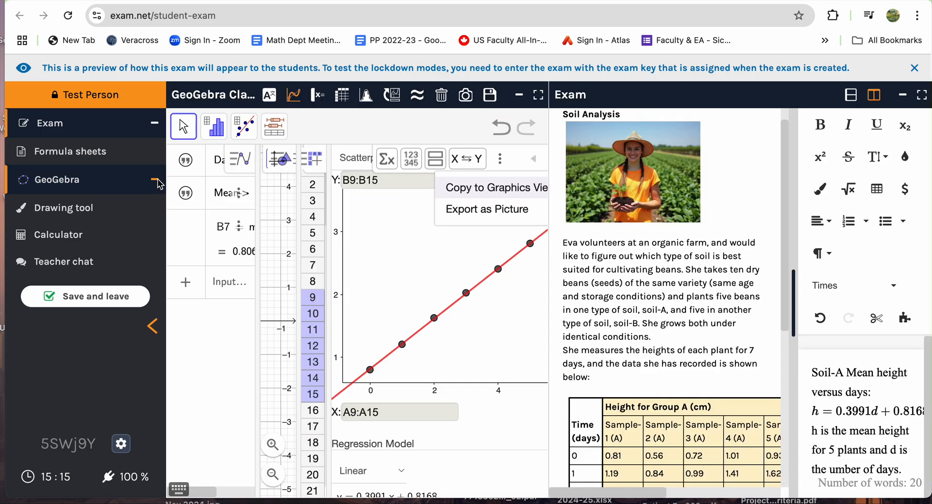
- Expand GeoGebra to fill the exam window and widen its spreadsheet and Graphics View for more working room
click(135, 179)
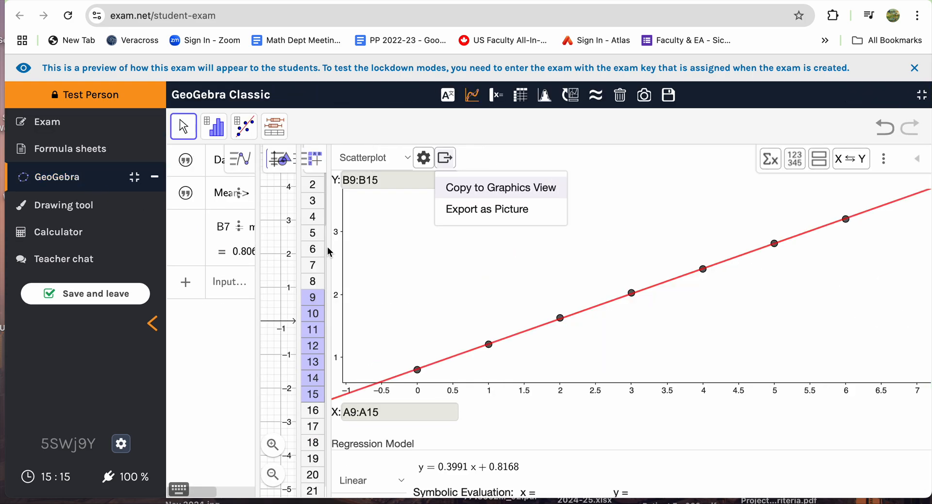
scroll(328, 252, down, 5)
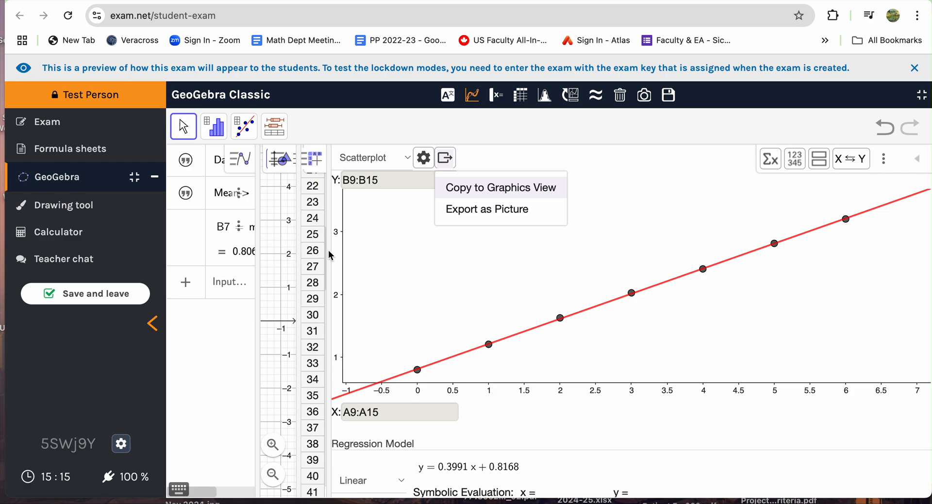
click(370, 266)
drag(330, 269, 550, 242)
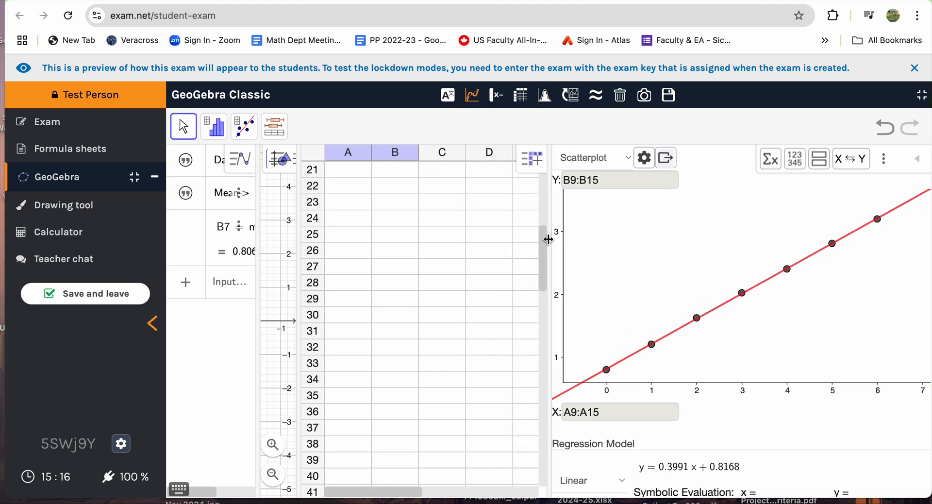
click(307, 268)
click(376, 225)
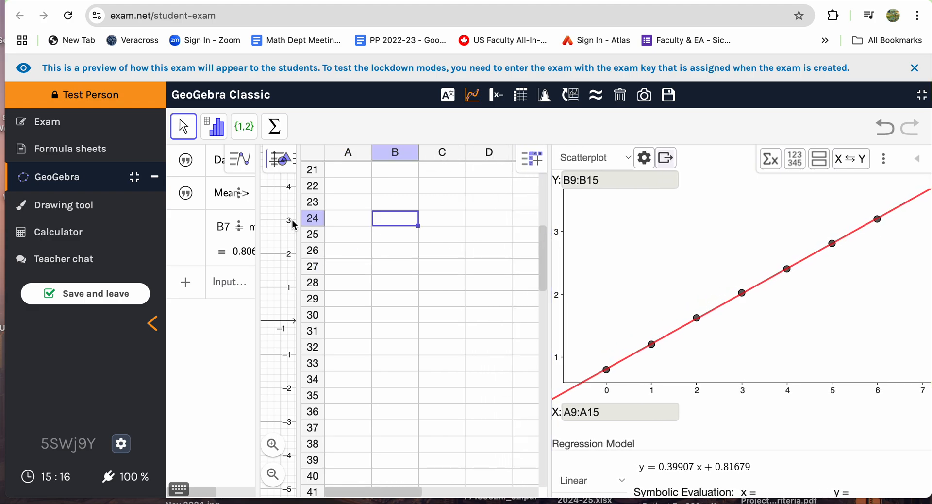
drag(299, 225, 439, 228)
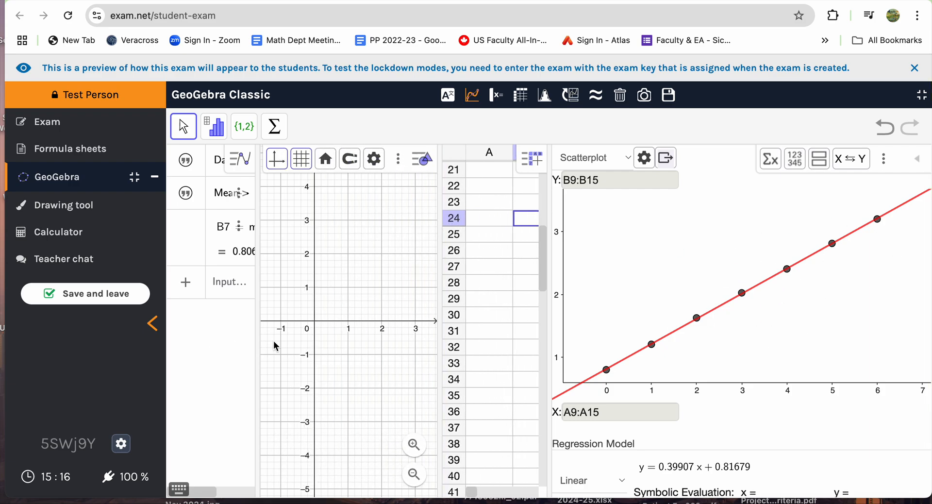
- Narrow the regression analysis view and copy its scatterplot with the fitted line to the Graphics View
scroll(546, 326, down, 6)
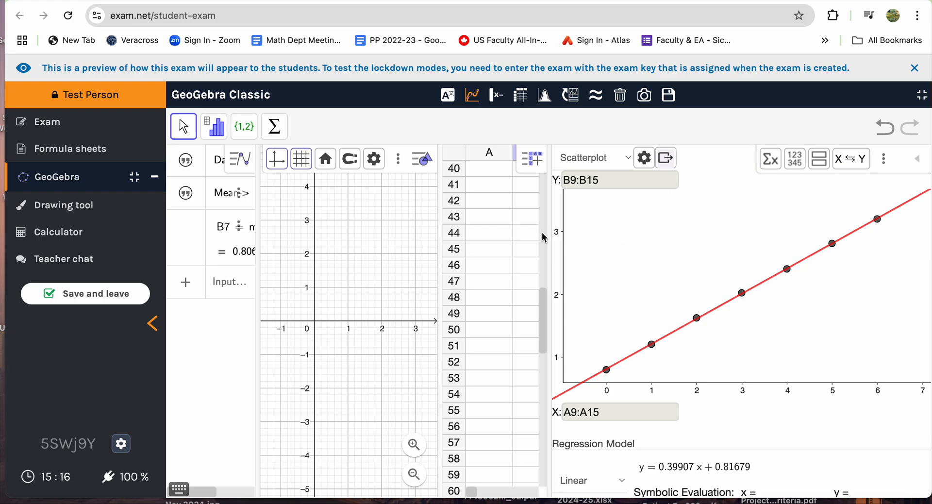
scroll(544, 238, up, 5)
drag(552, 245, 603, 246)
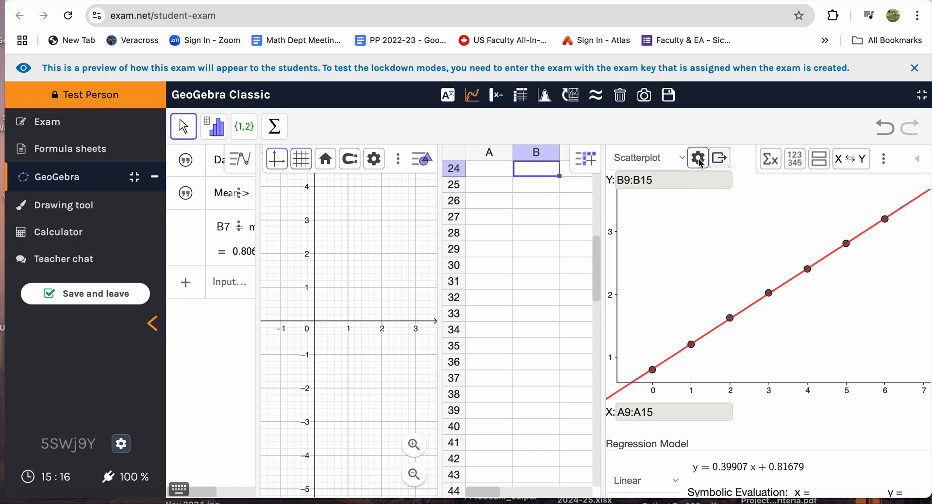
click(719, 158)
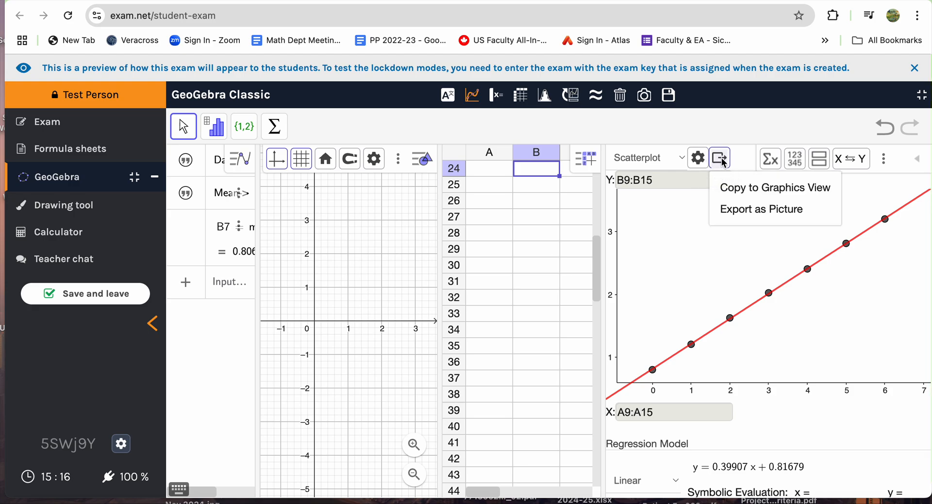
click(765, 189)
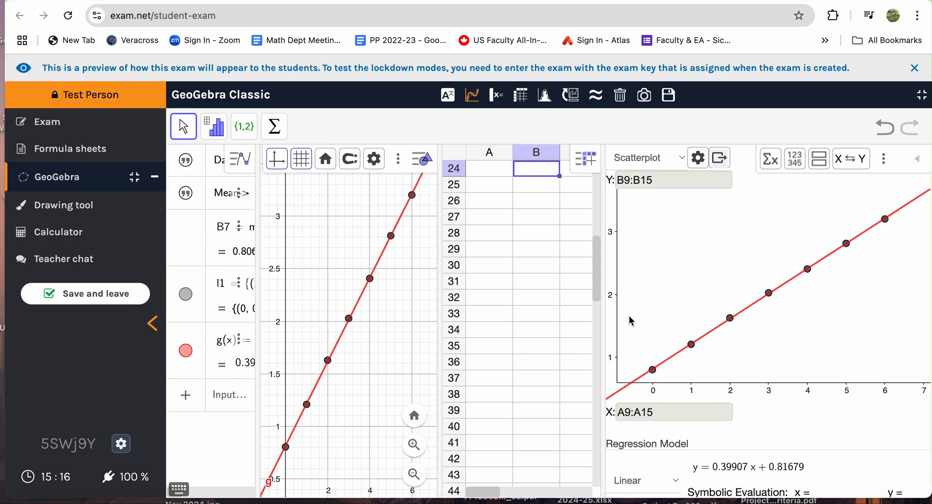
- Enlarge the Graphics View holding the copied regression plot, keeping the spreadsheet's day and mean columns in view beside it
click(597, 323)
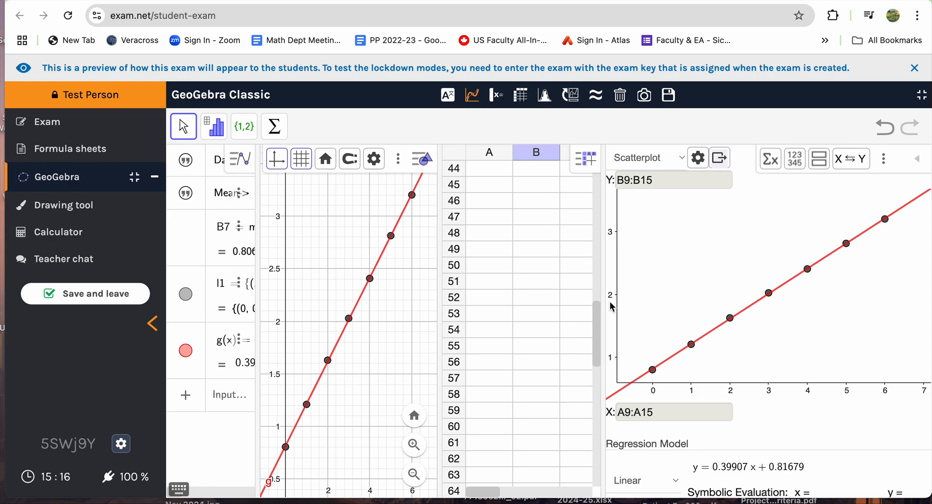
drag(609, 310, 773, 311)
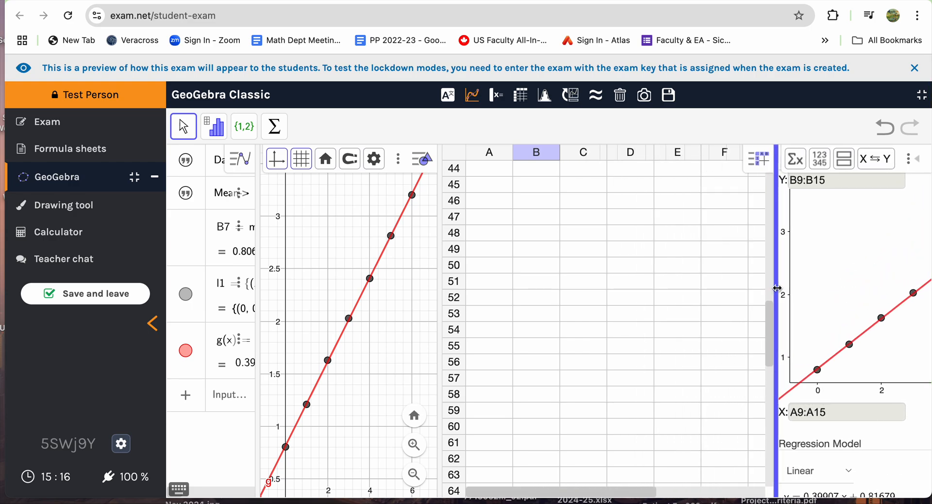
click(525, 263)
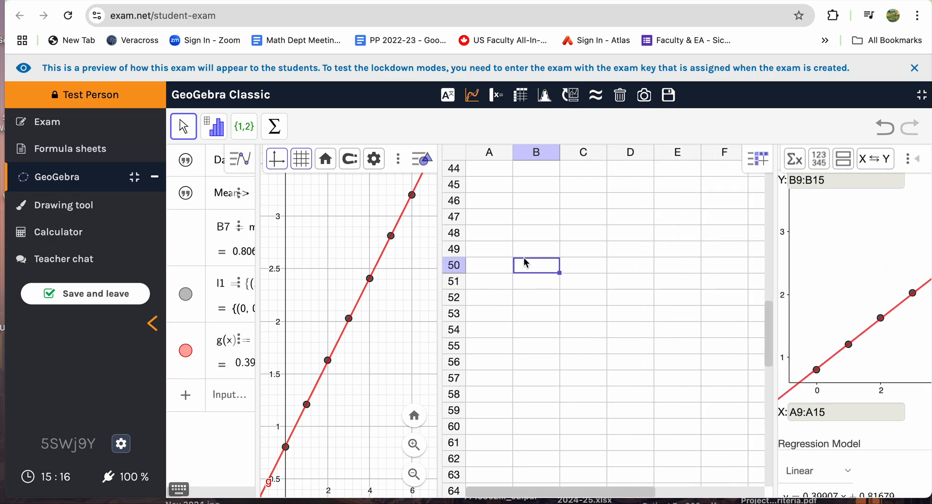
scroll(523, 262, up, 8)
scroll(524, 263, up, 5)
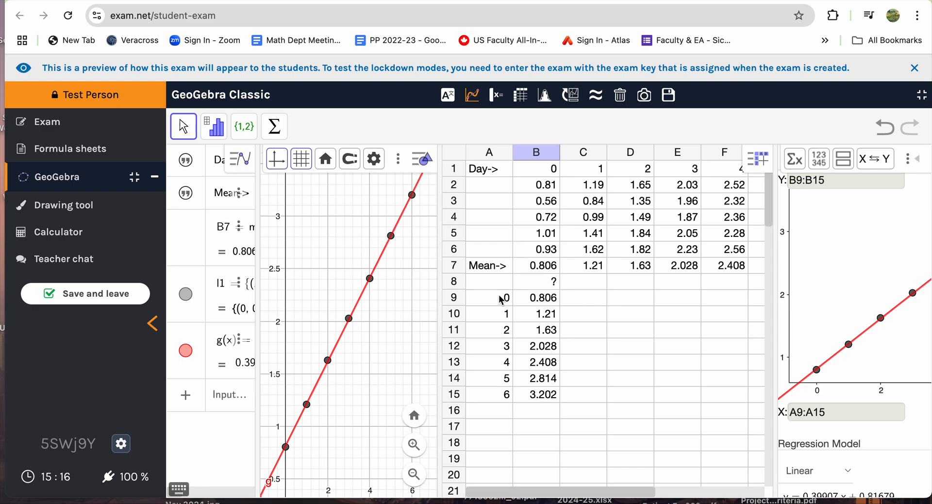
drag(439, 299, 624, 283)
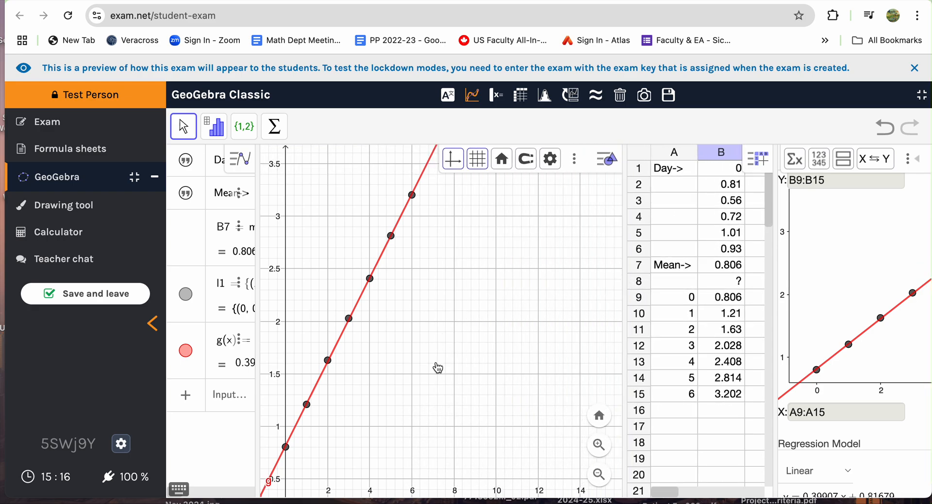
mouse_move(438, 367)
mouse_down()
mouse_move(458, 340)
mouse_move(438, 353)
mouse_up()
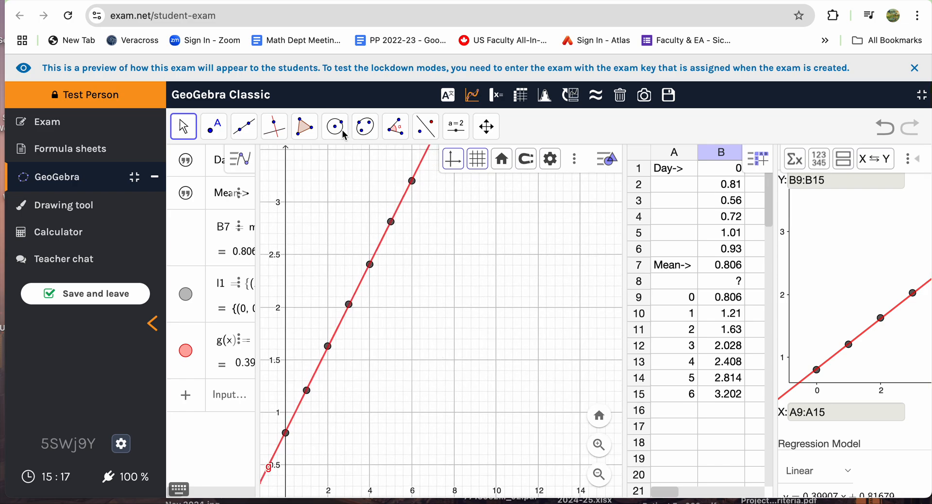
click(679, 428)
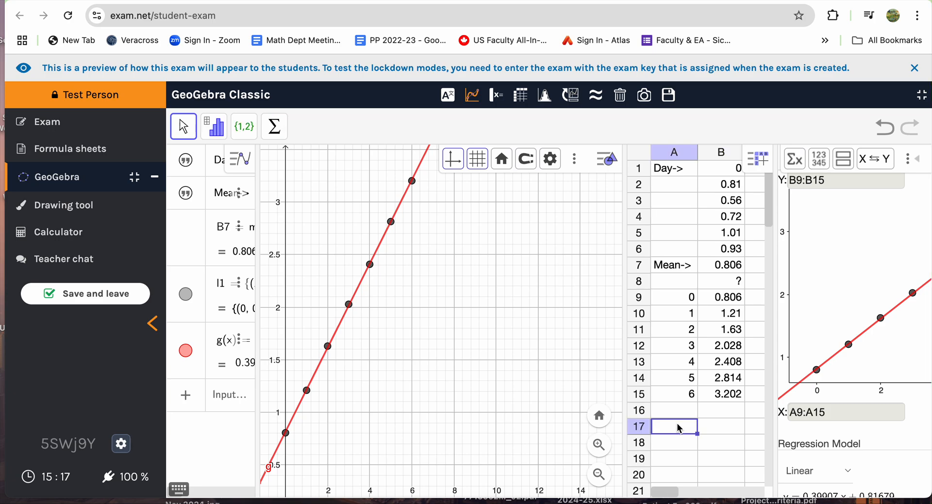
click(731, 425)
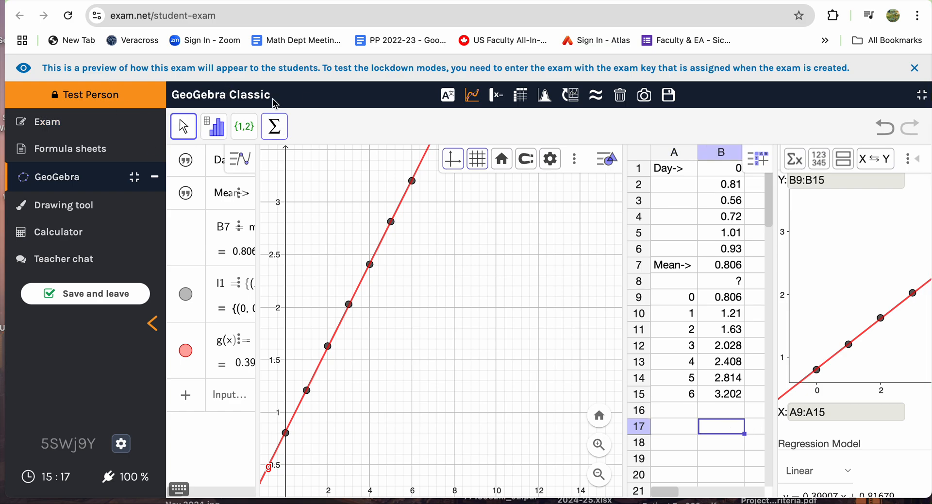
click(462, 313)
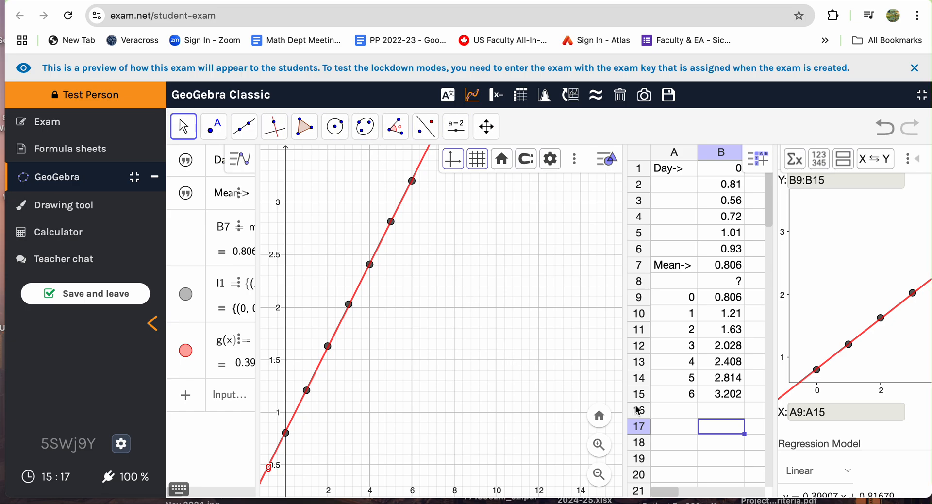
click(684, 431)
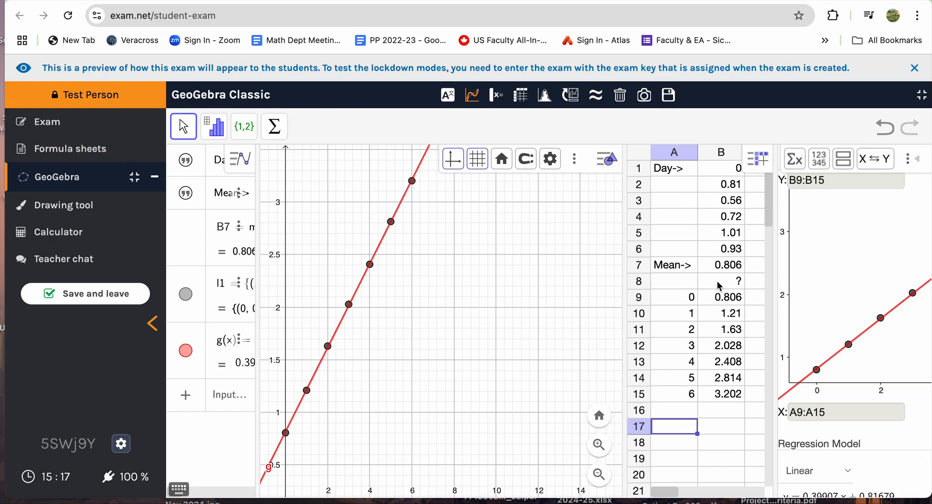
click(527, 312)
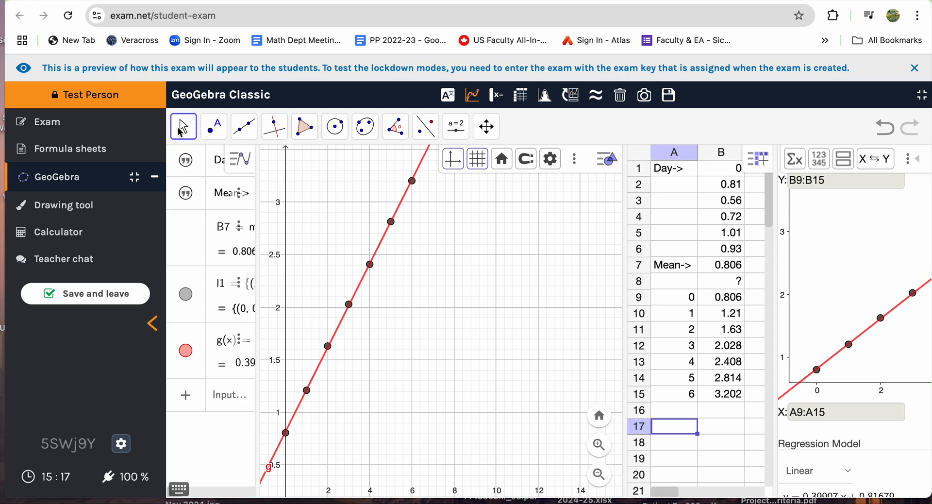
click(275, 128)
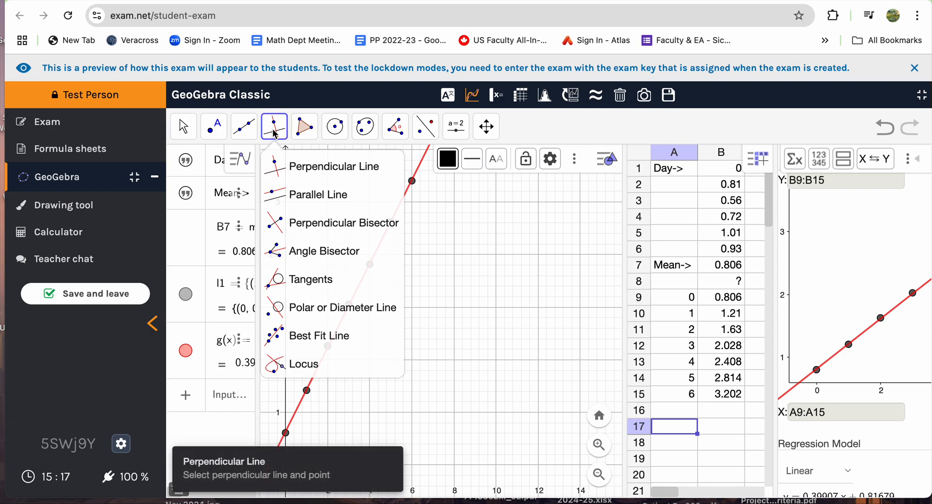
click(244, 127)
click(291, 252)
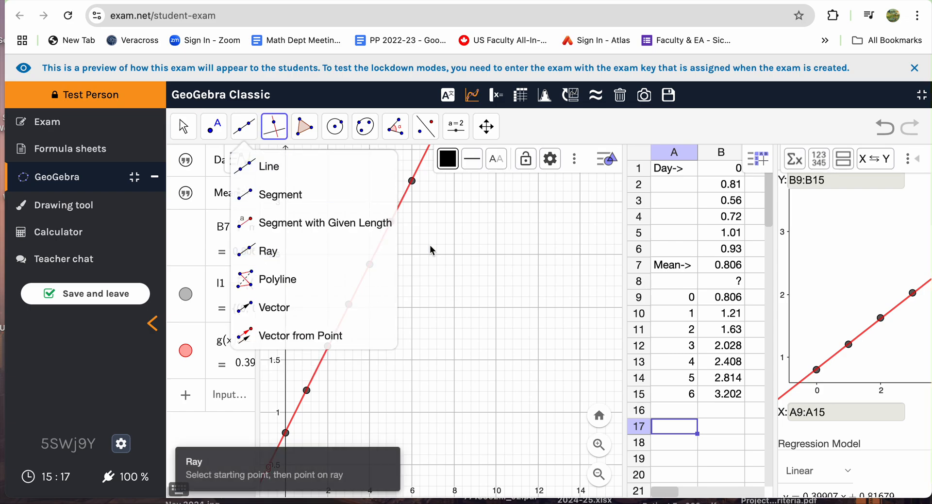
click(510, 244)
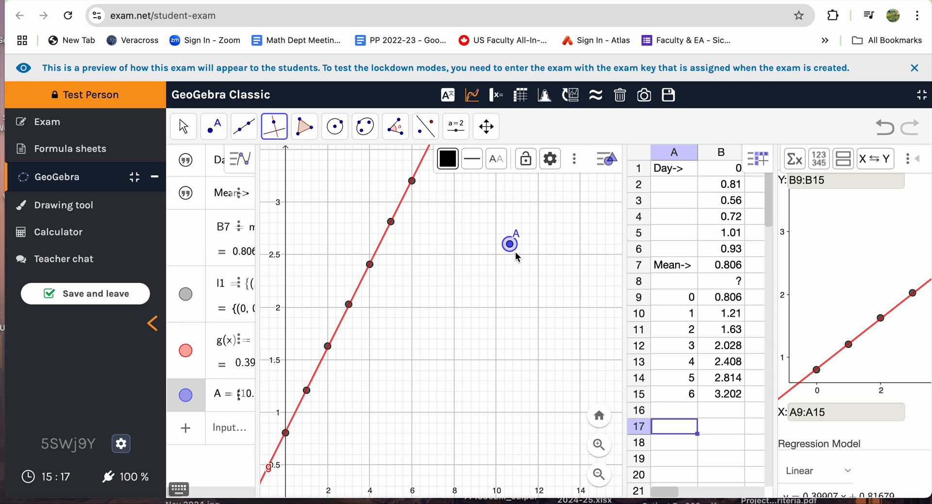
key(Delete)
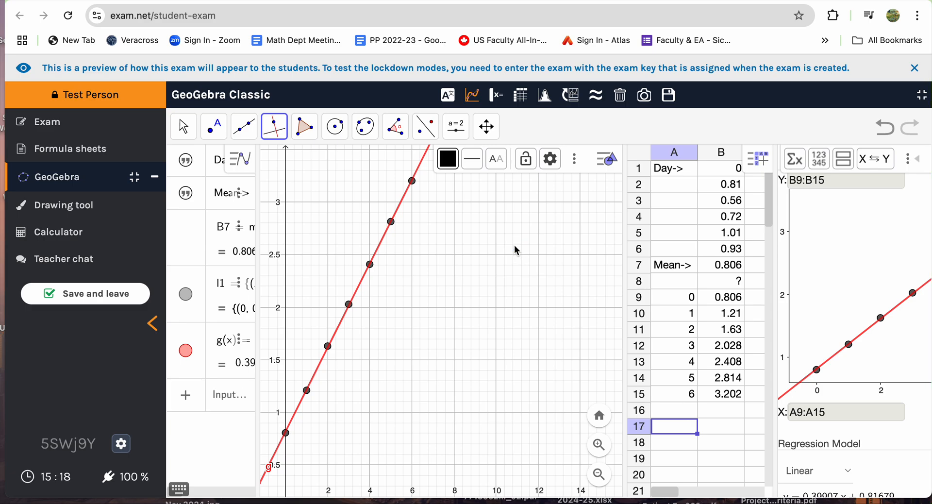
click(186, 132)
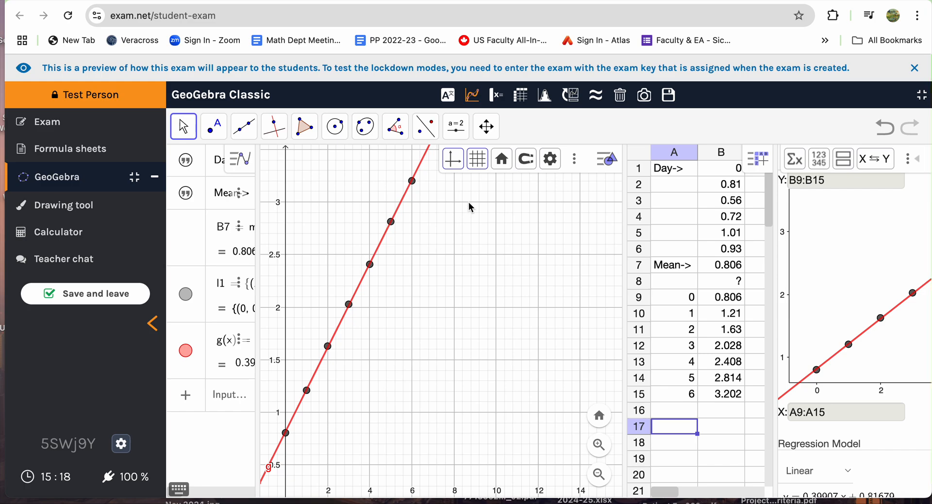
- Reposition the graph with Move Graphics View and rescale both axes so the origin and all seven data points fit
click(487, 129)
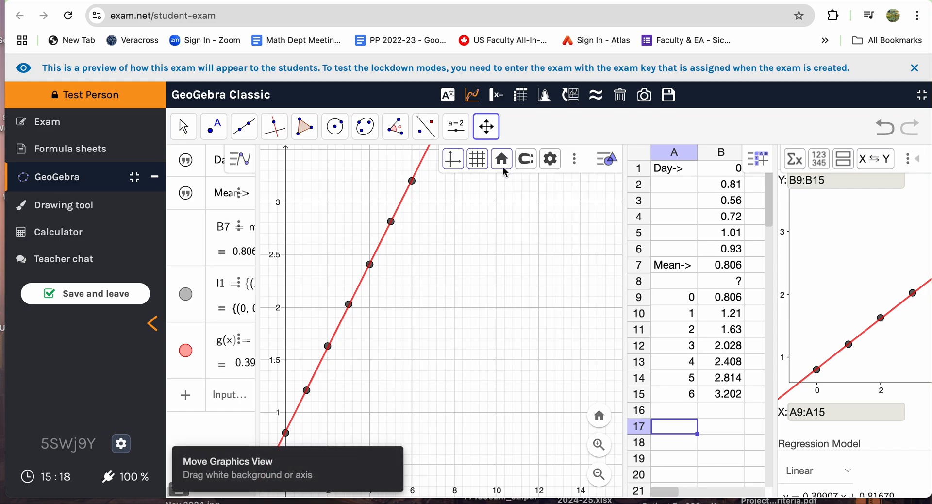
drag(408, 313, 581, 246)
drag(450, 244, 471, 251)
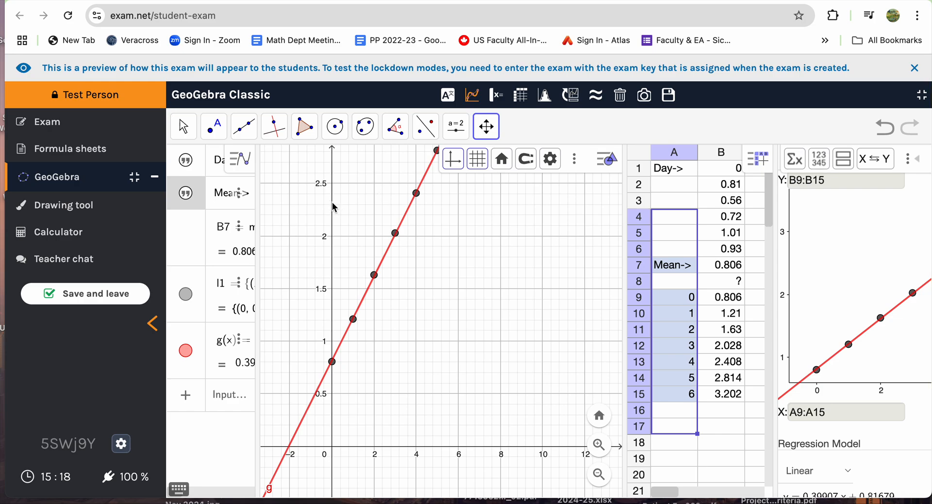
drag(334, 207, 333, 286)
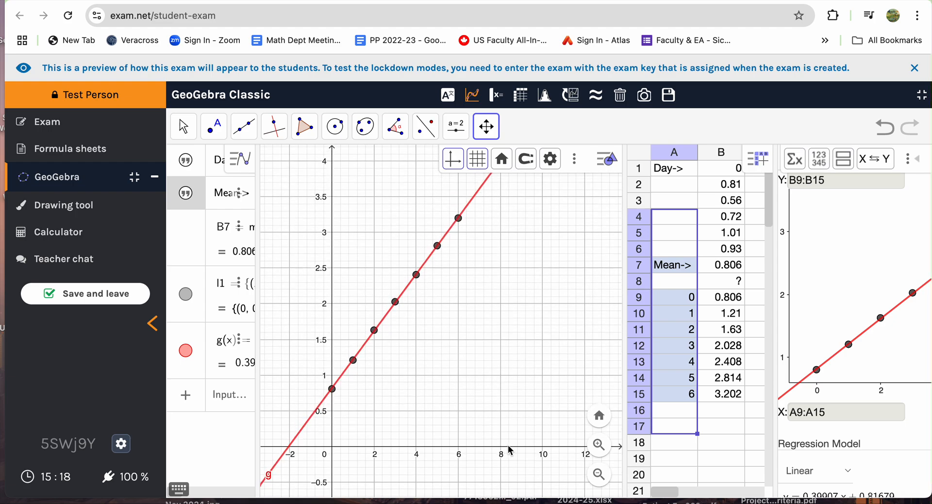
drag(511, 451, 564, 447)
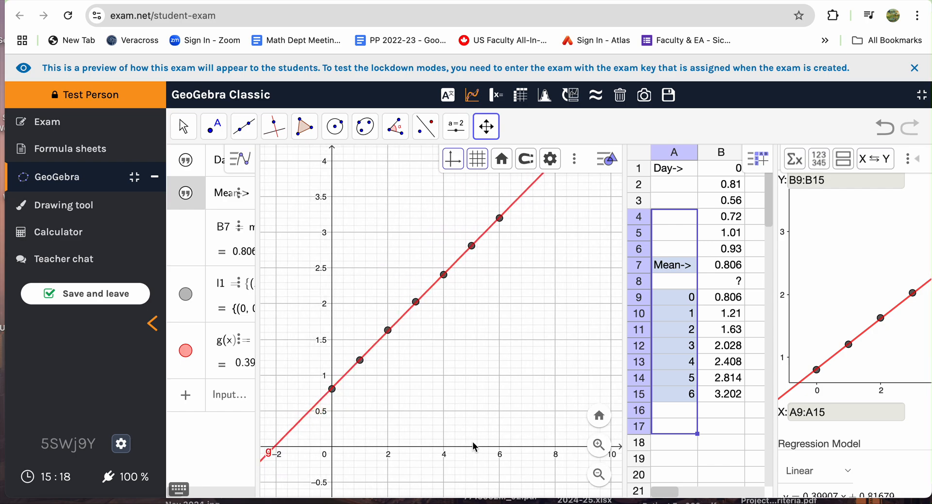
drag(475, 447, 488, 360)
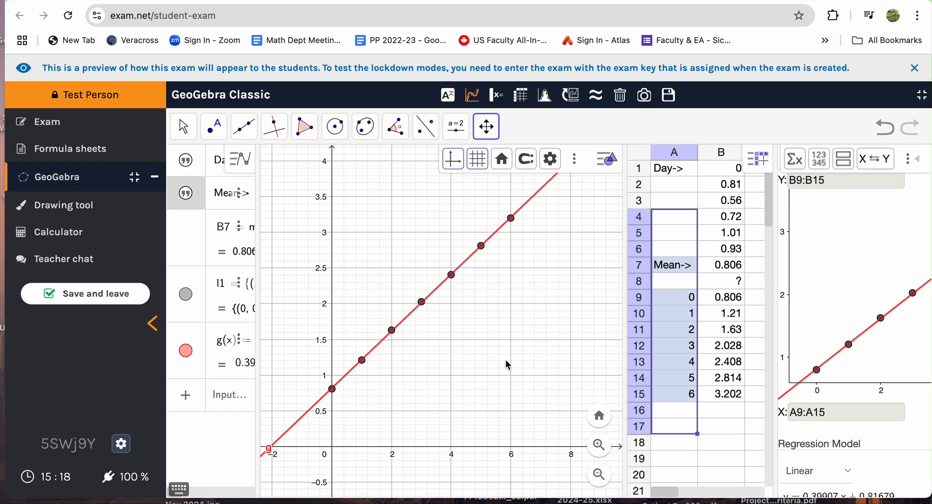
- Capture the regression graph as an uploaded exam image, preview it full-size and close the preview
click(644, 95)
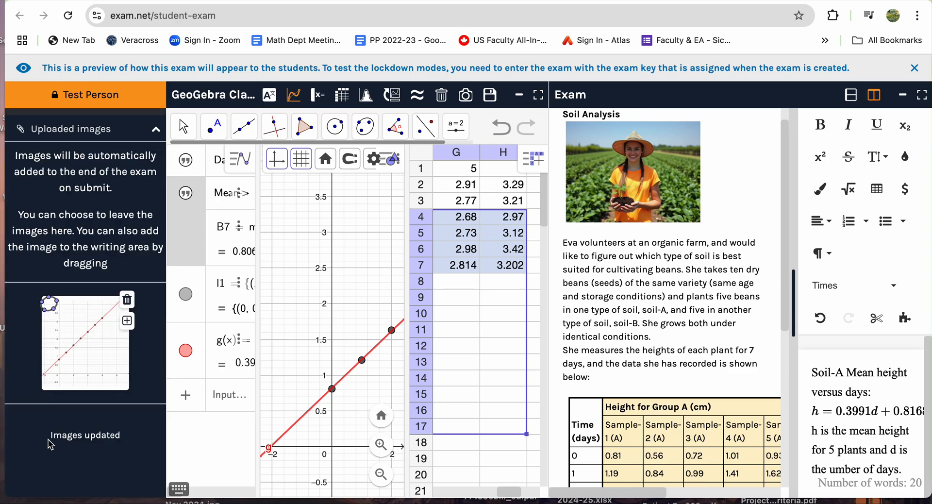
click(88, 367)
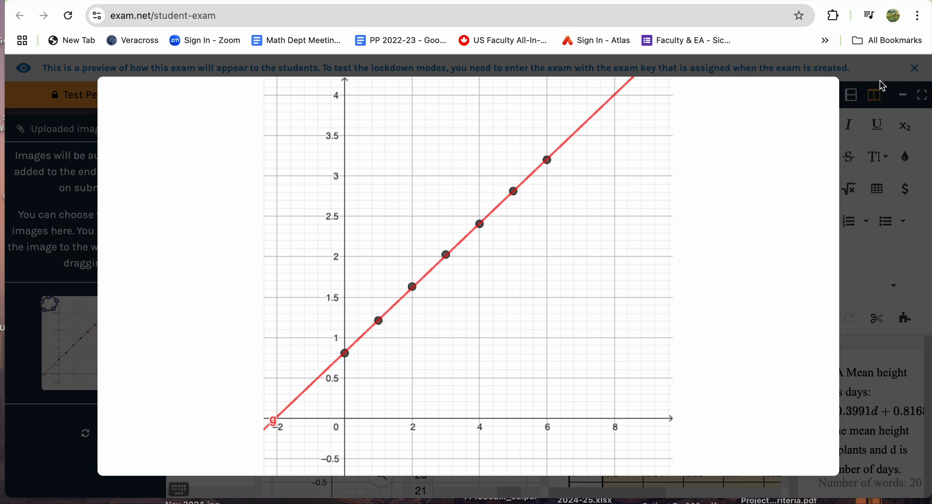
click(893, 73)
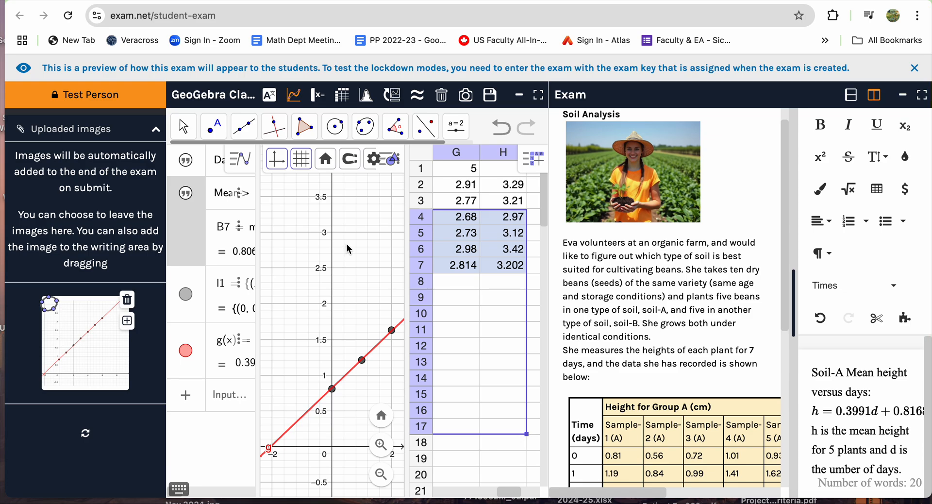
- Insert the uploaded regression graph below the Soil-A explanation in the exam's writing area, with the Exam view maximized
click(127, 321)
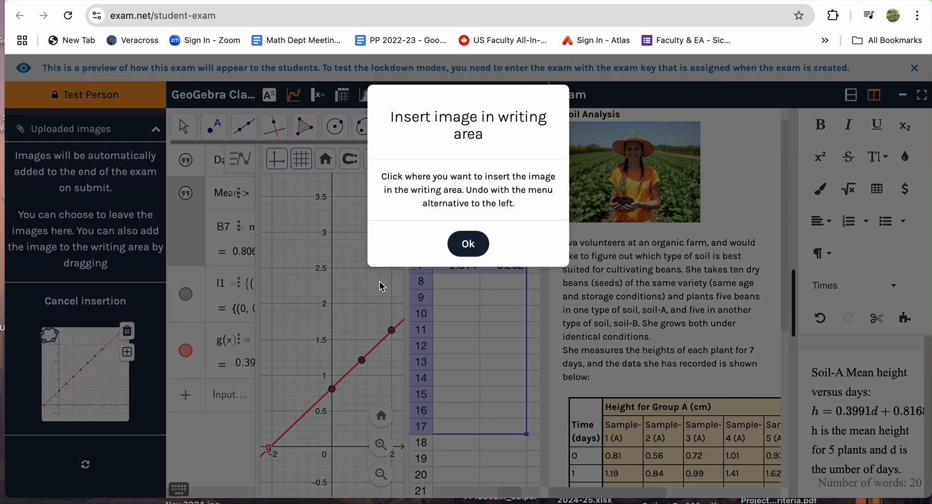
click(468, 243)
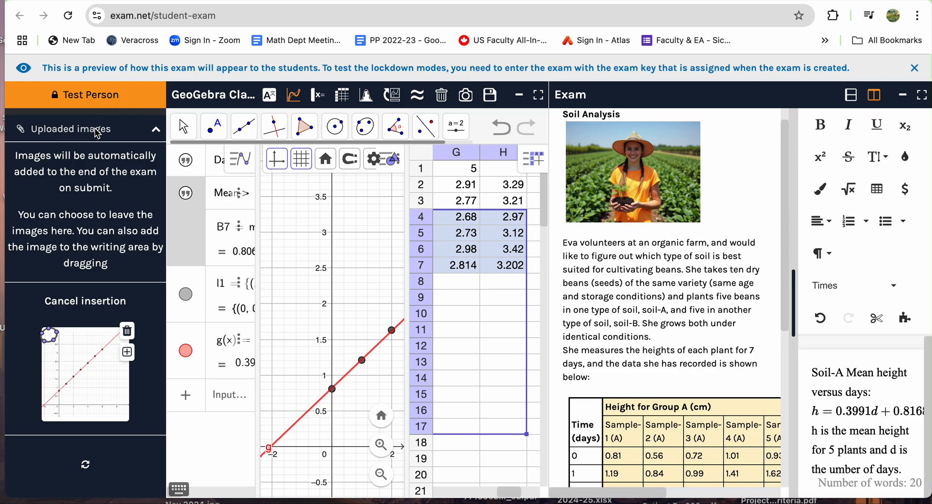
click(156, 131)
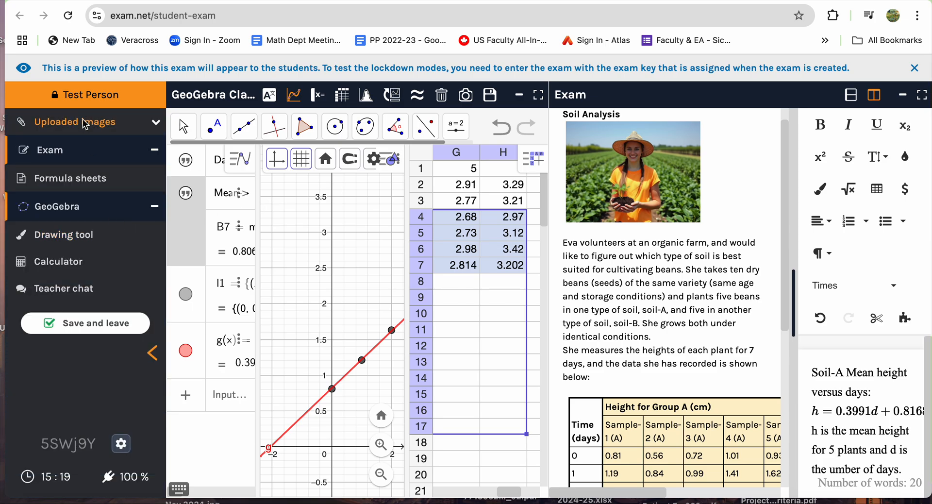
click(70, 156)
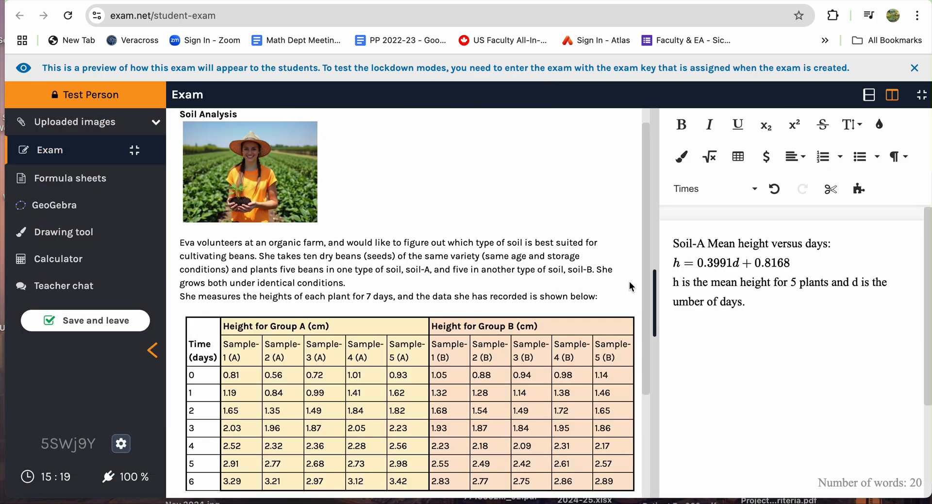
click(722, 321)
key(super+v)
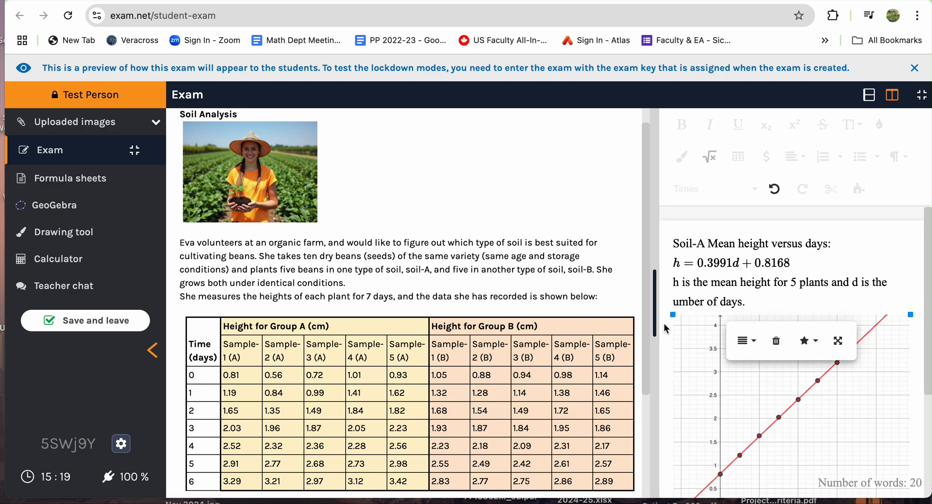
- Widen the writing area to check the whole inserted graph, and add two blank lines above the graph
drag(656, 319, 459, 339)
scroll(770, 419, down, 5)
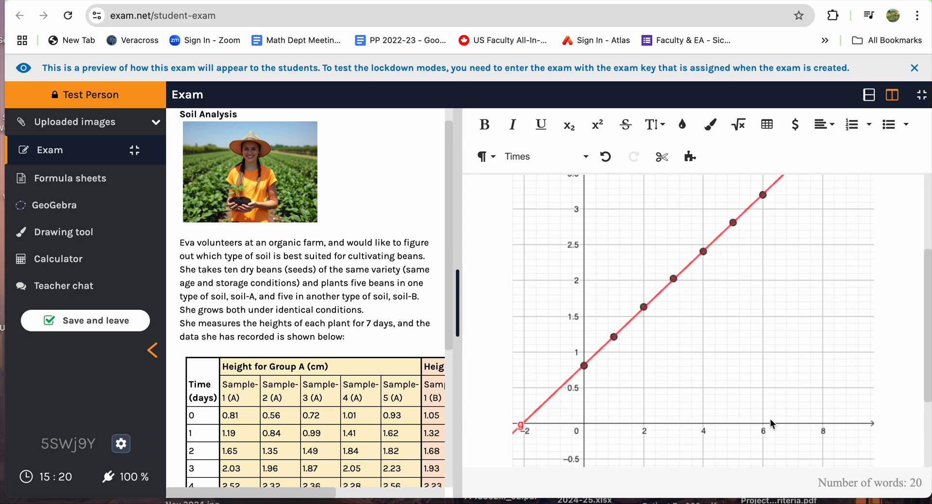
scroll(770, 419, down, 2)
scroll(771, 418, up, 6)
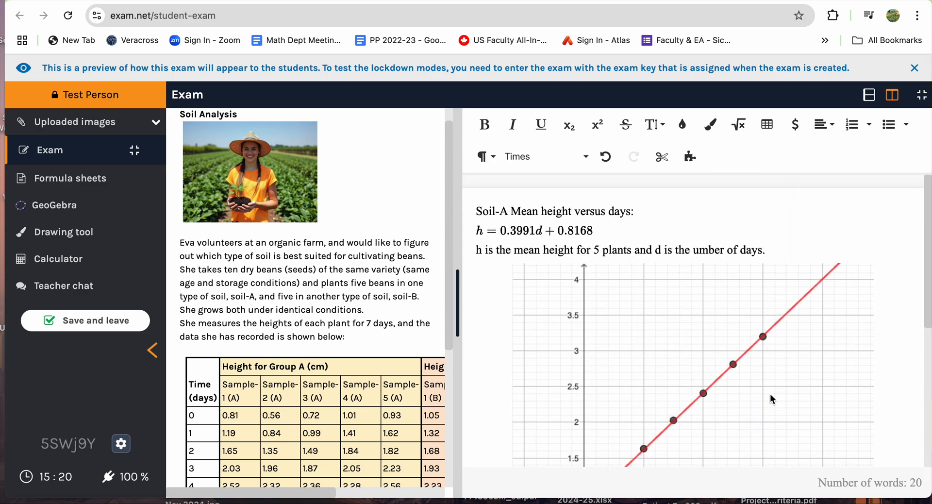
key(Return)
key(Return)
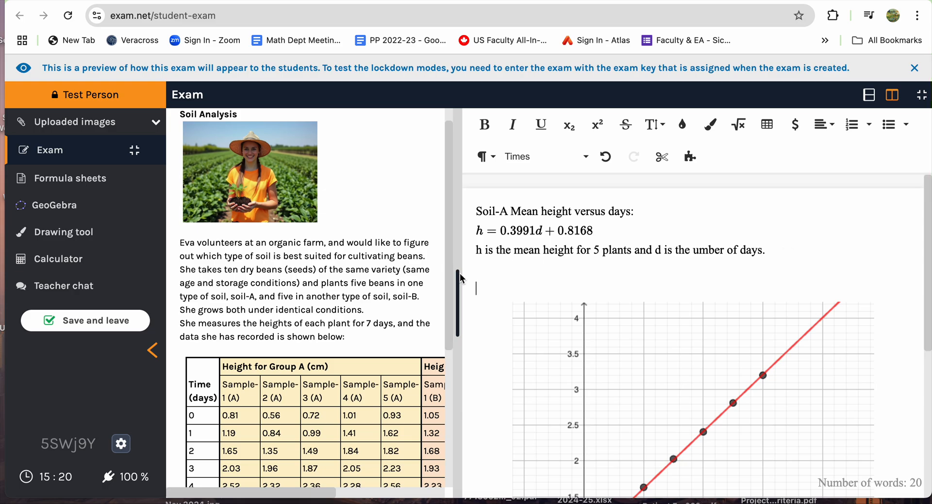
drag(458, 270, 547, 270)
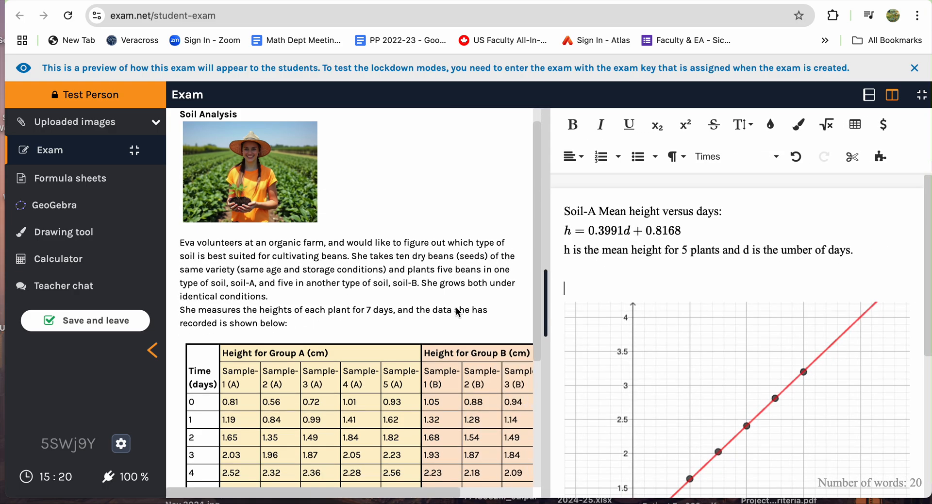
- Review the question's data table and highlight the five day-0 heights for Group A
scroll(425, 346, down, 4)
scroll(425, 347, down, 1)
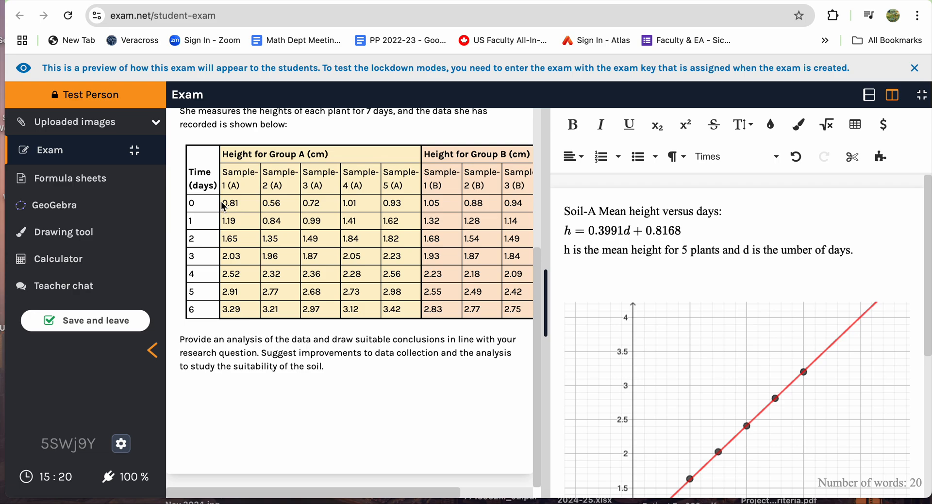
drag(224, 206, 410, 207)
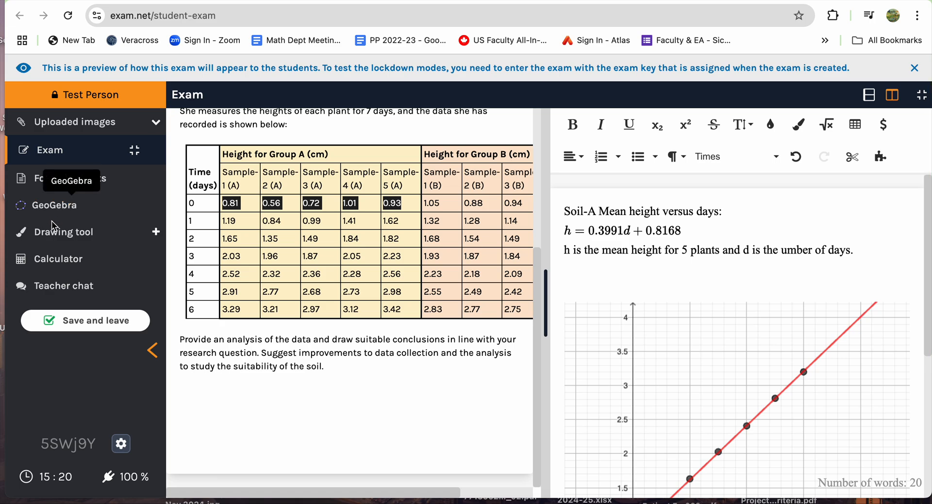
- Return to GeoGebra and widen the spreadsheet between the graph and the regression analysis so columns B to H are in view
click(56, 206)
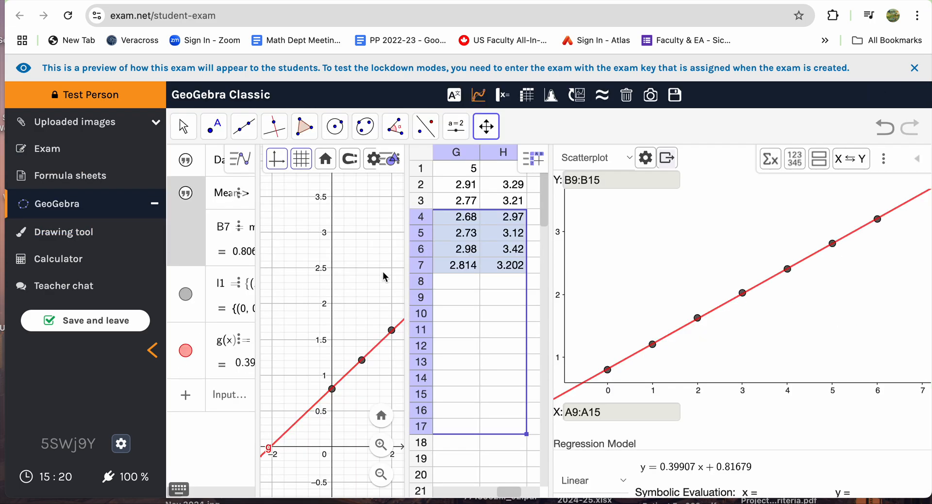
click(461, 315)
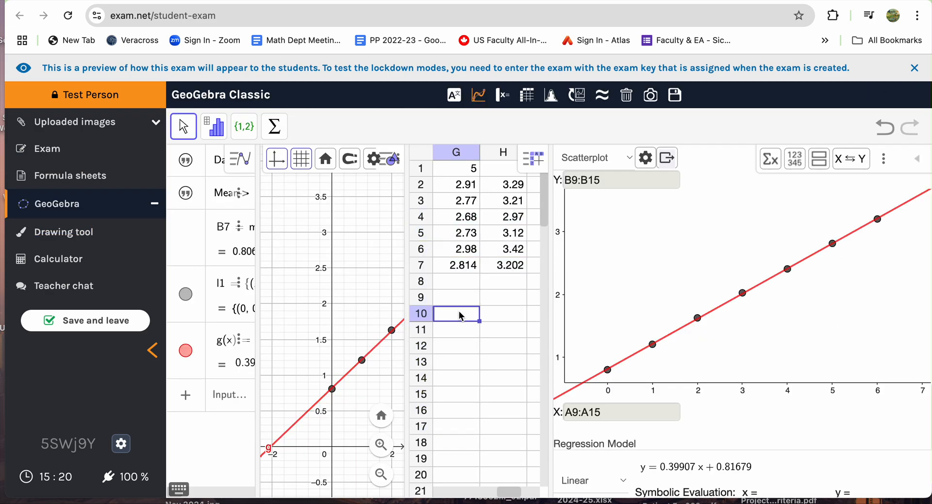
click(544, 272)
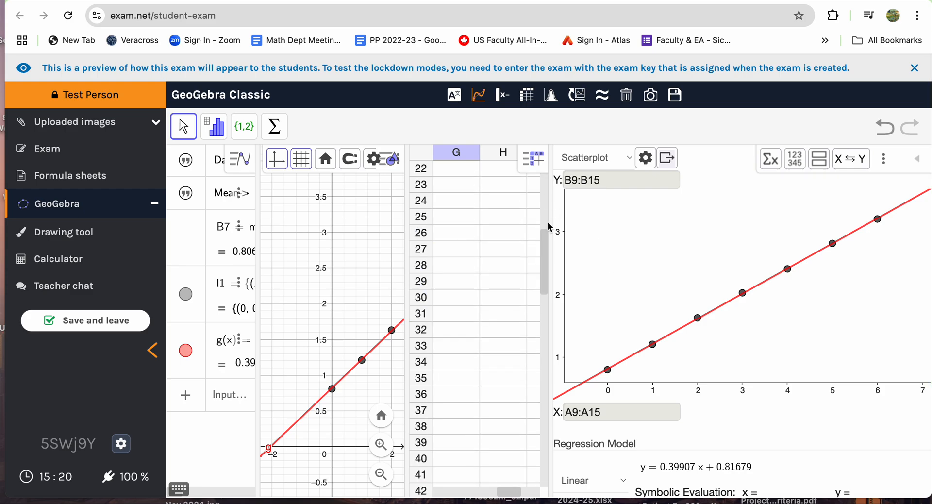
drag(548, 226, 547, 197)
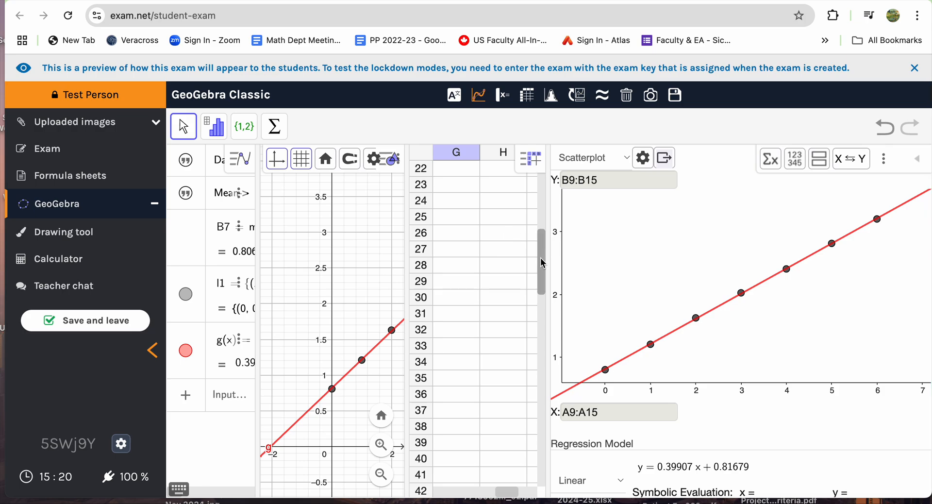
click(477, 224)
scroll(544, 223, up, 5)
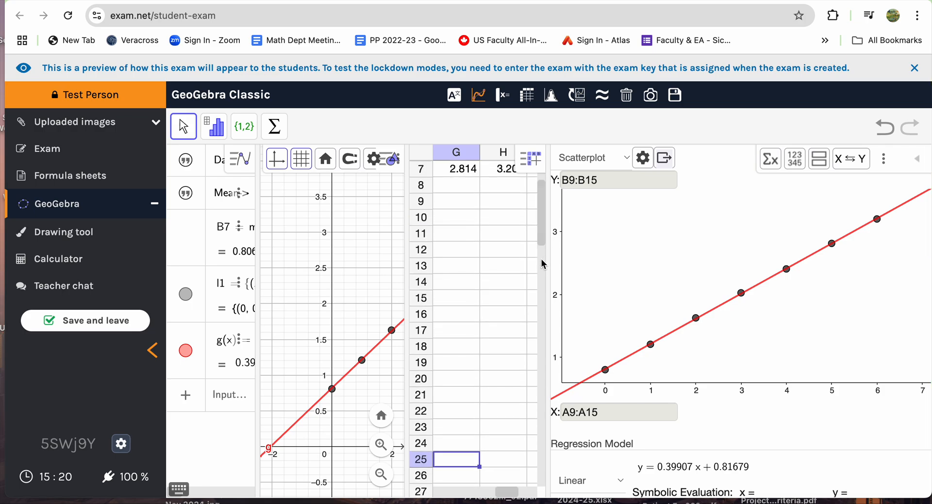
drag(410, 281, 326, 282)
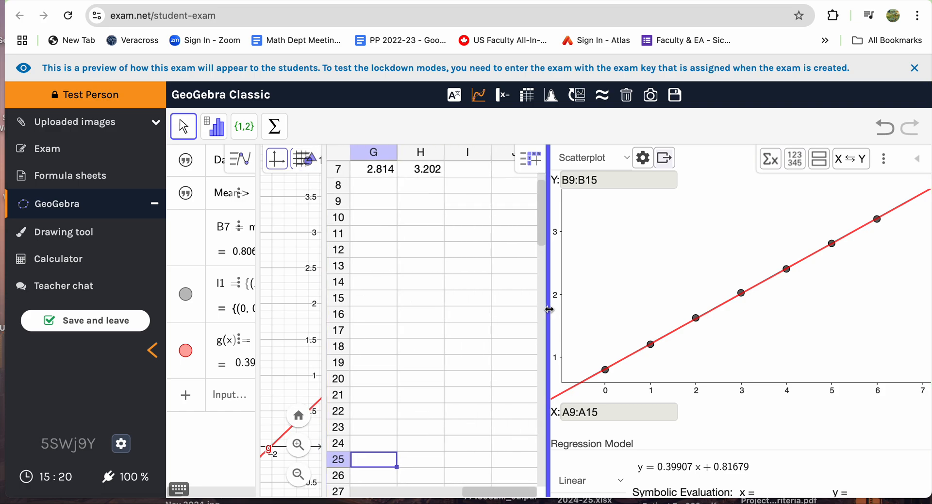
drag(549, 309, 710, 299)
scroll(448, 266, up, 3)
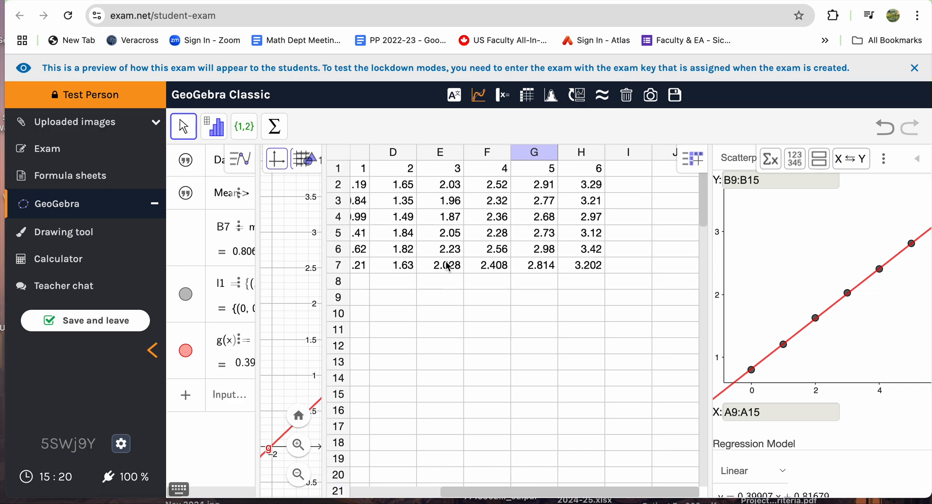
scroll(445, 265, down, 2)
scroll(447, 265, up, 2)
click(378, 184)
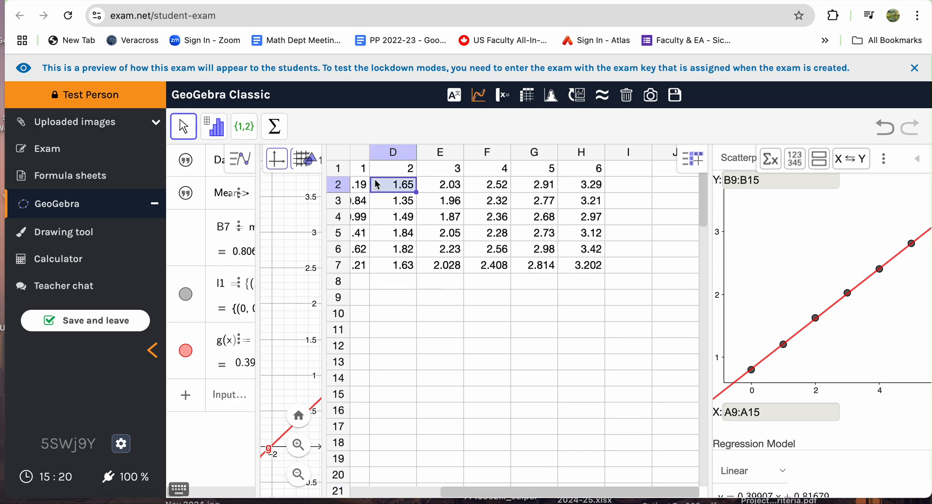
key(Left)
key(Left)
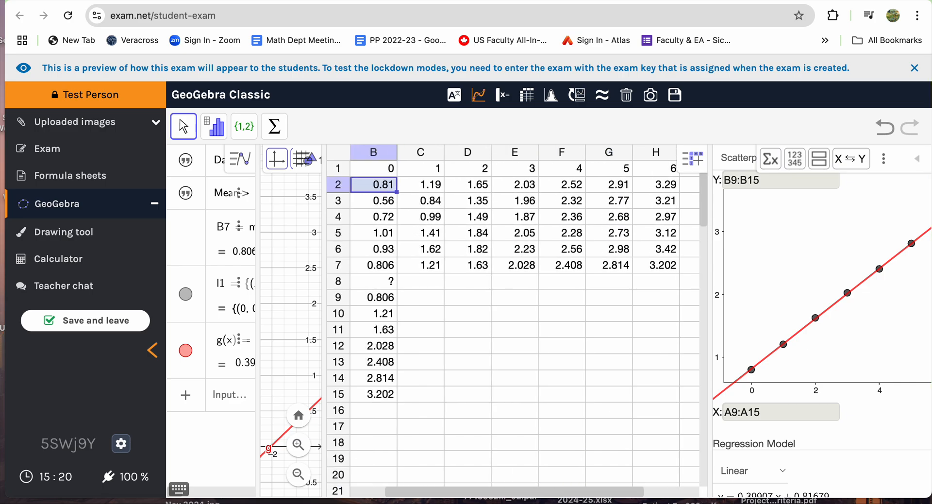
key(shift+Down)
key(shift+Down)
key(shift+Down)
key(shift+Down)
key(shift+Down)
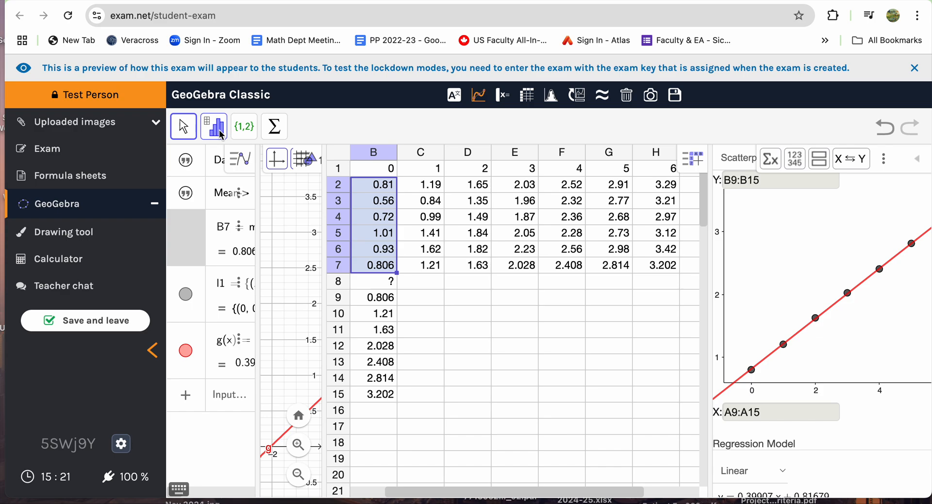
click(597, 377)
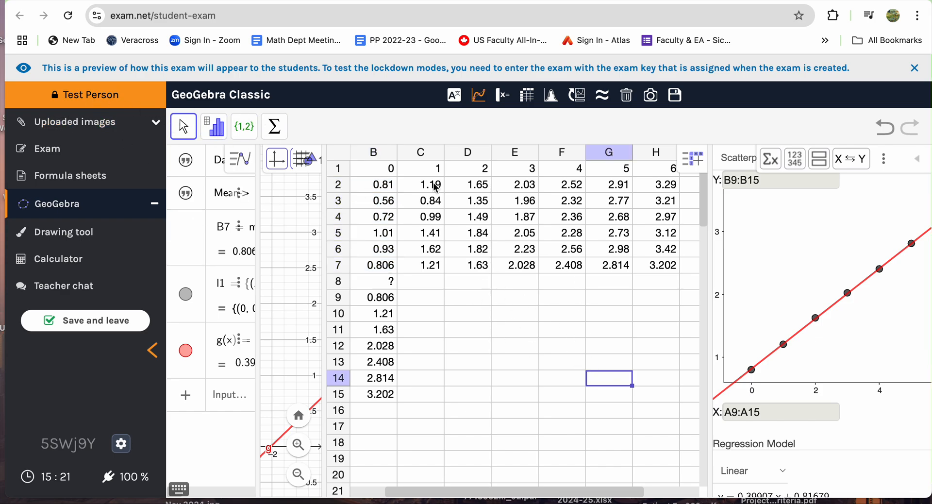
- Run One Variable Analysis on cells B2:B7 of the spreadsheet
click(380, 190)
drag(381, 190, 380, 265)
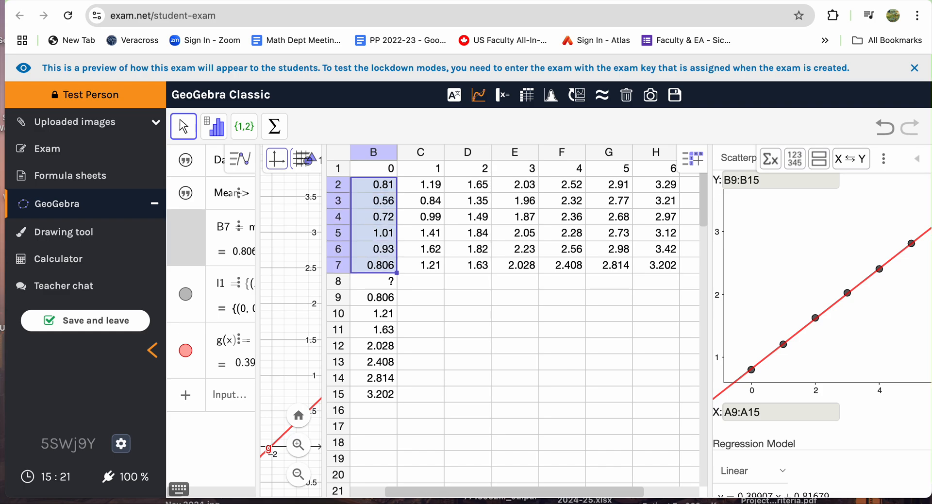
click(215, 129)
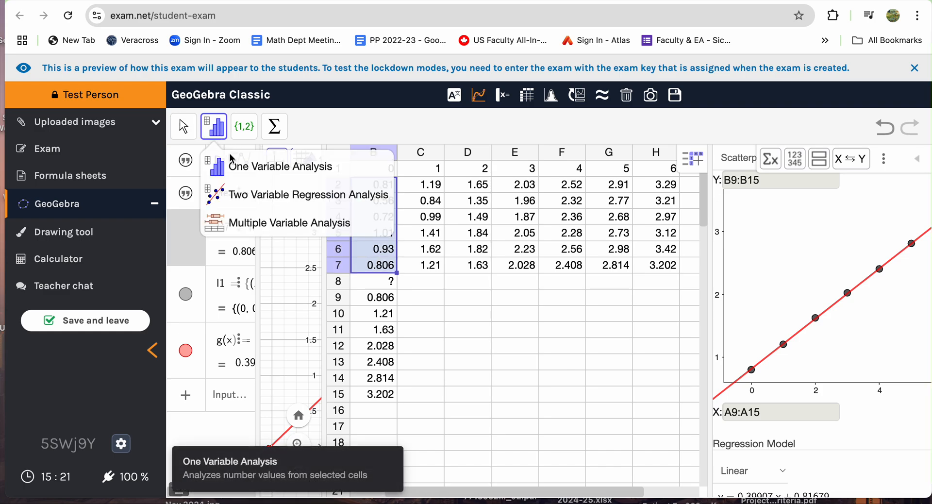
click(242, 170)
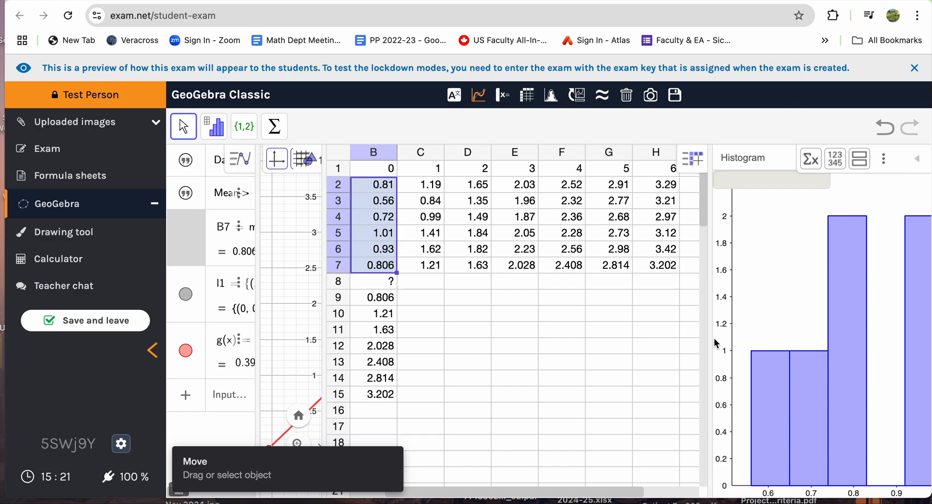
- Enlarge the data analysis view and change its plot from a histogram to a boxplot
drag(715, 338, 542, 338)
click(661, 158)
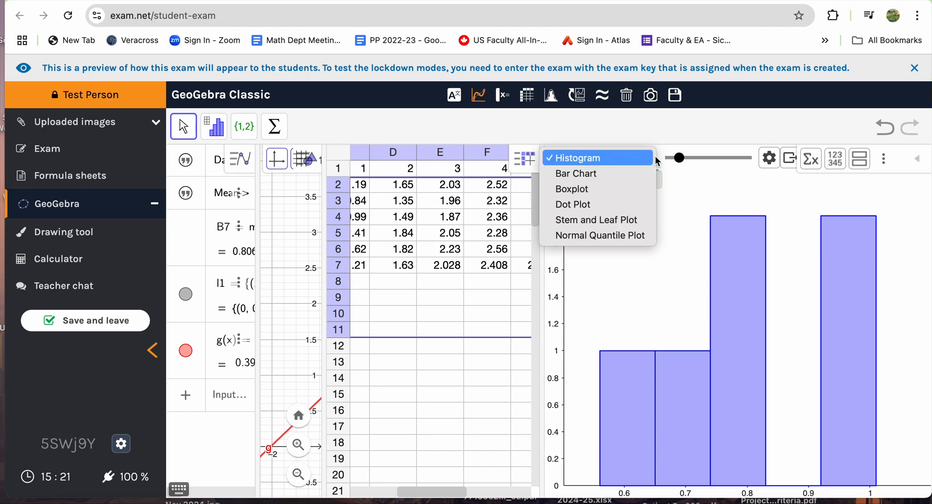
click(642, 190)
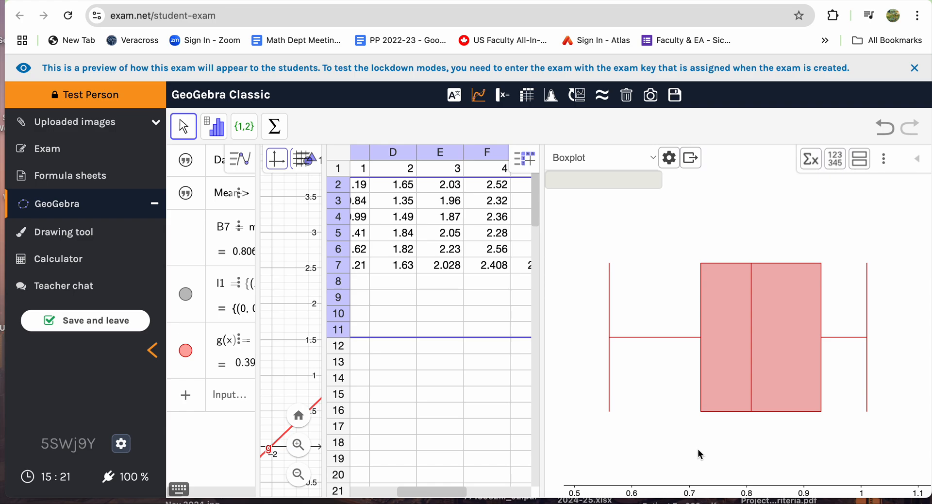
- Show the summary statistics beside the boxplot, and narrow the statistics table to give the boxplot more room
click(810, 160)
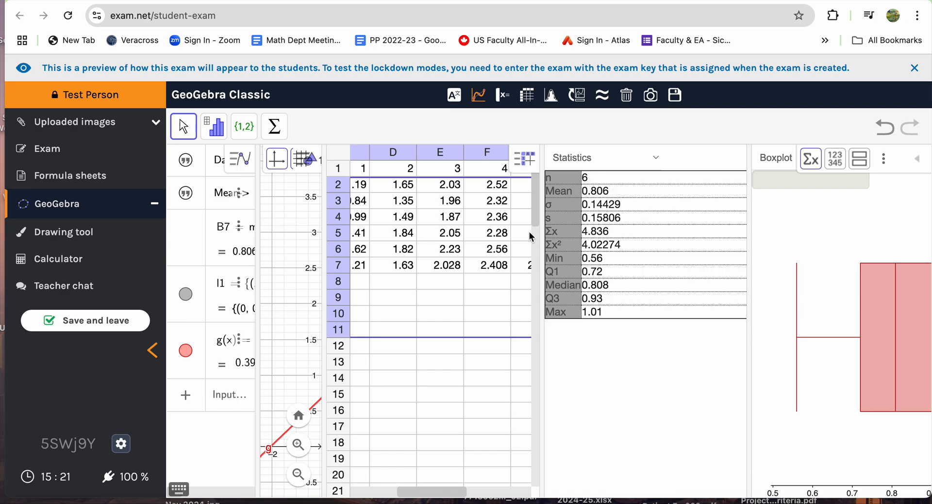
click(460, 272)
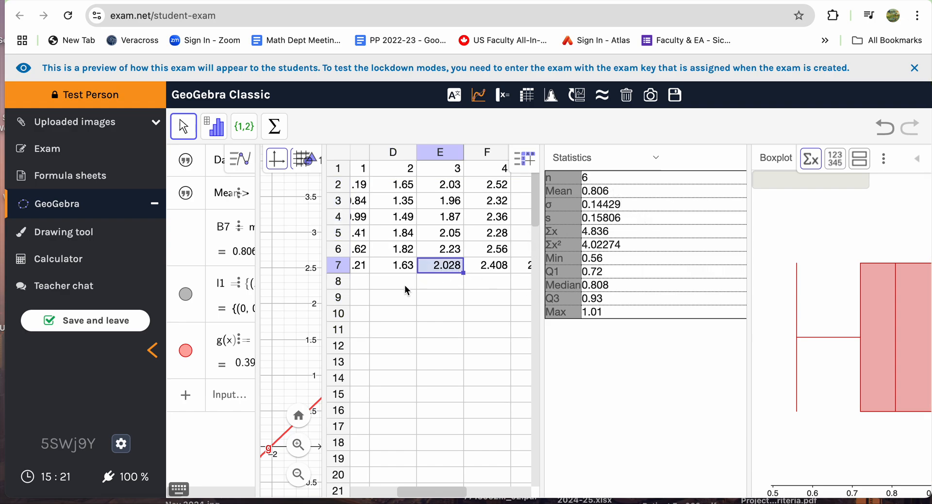
scroll(406, 285, right, 1)
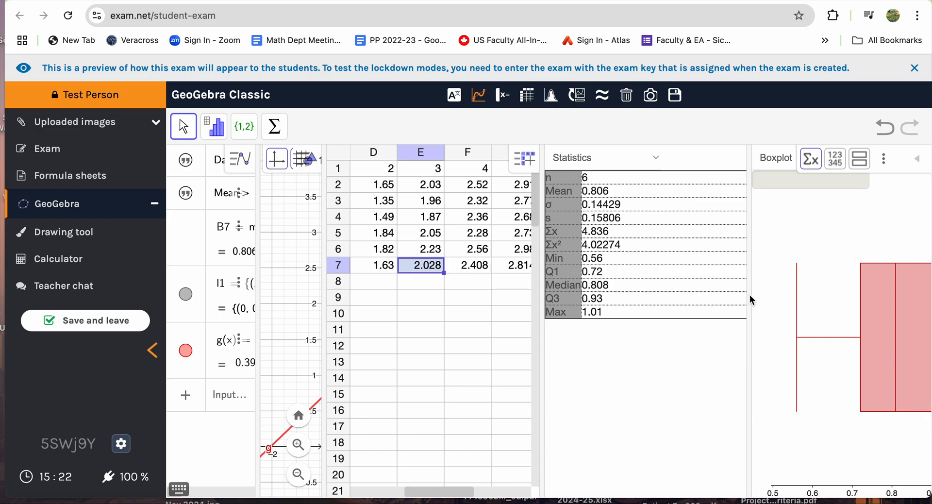
drag(749, 295, 587, 312)
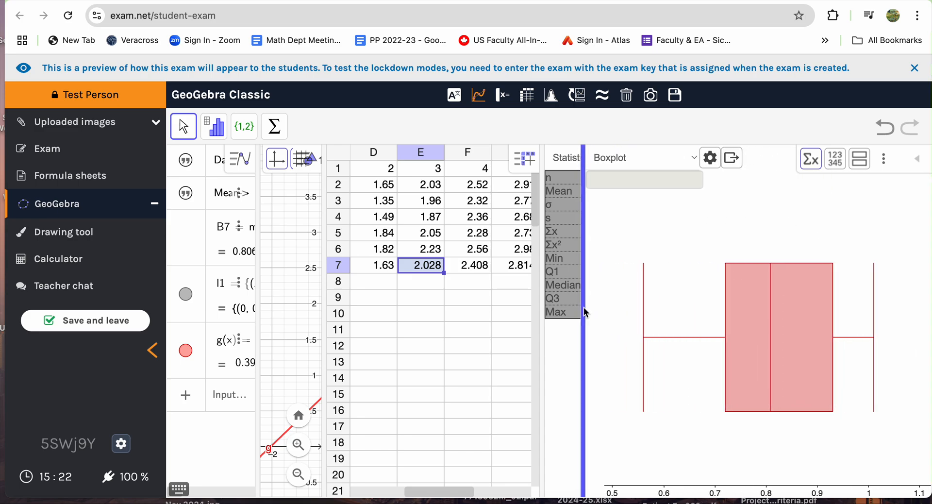
- Open the boxplot's display settings beside the plot
click(710, 158)
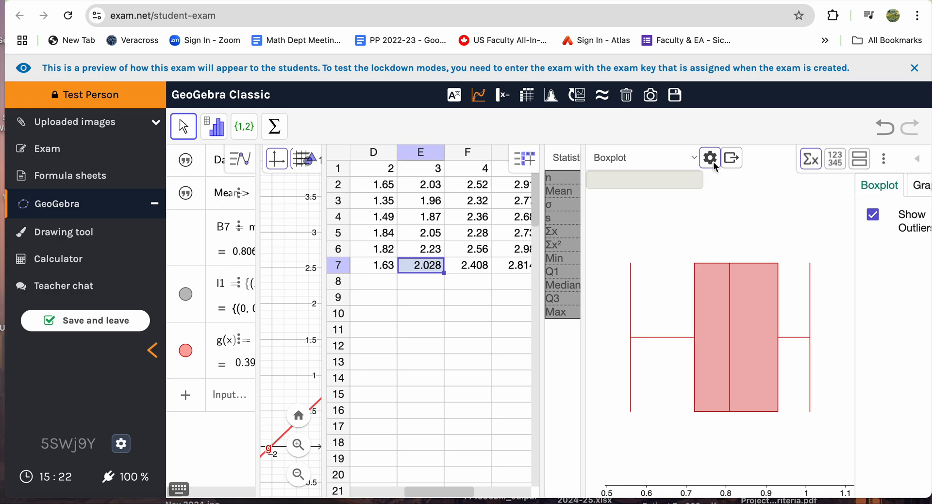
click(714, 162)
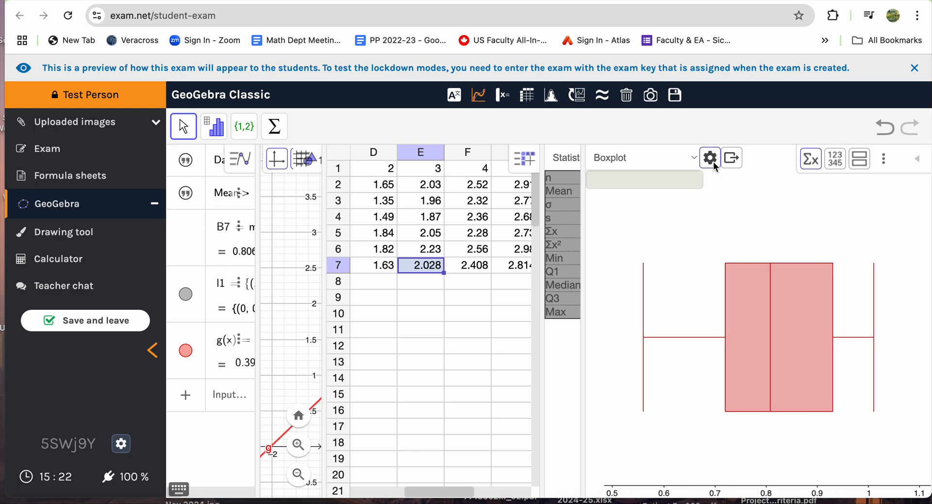
click(713, 163)
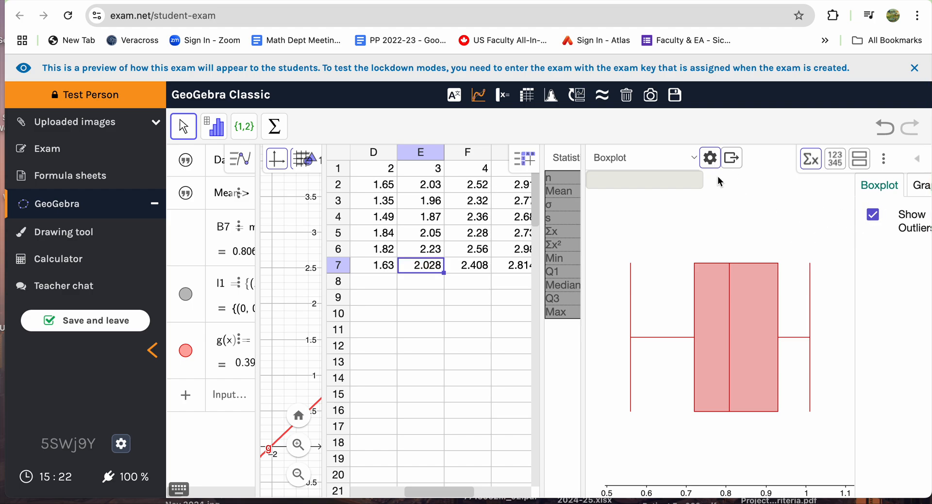
click(711, 163)
click(712, 163)
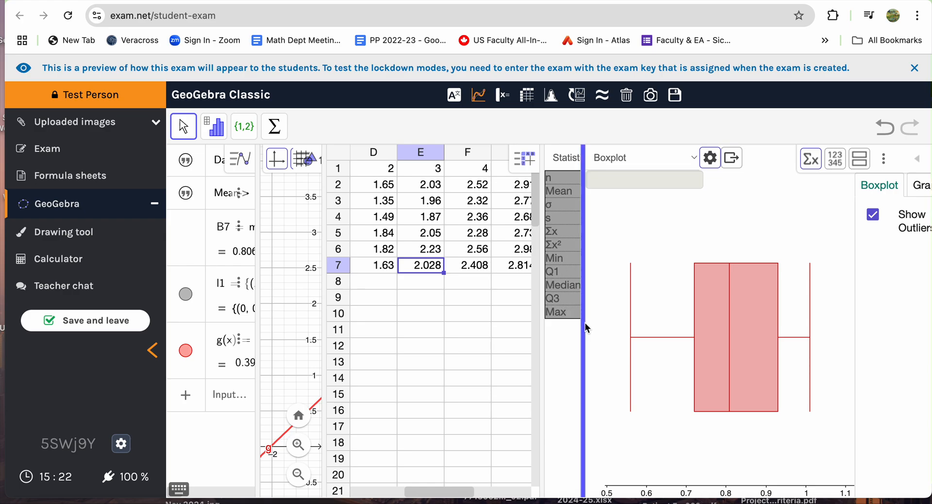
- Widen the data analysis view so the boxplot settings fit, look over the graph options, and try toggling Show Outliers
mouse_move(584, 325)
mouse_down()
mouse_move(571, 331)
mouse_move(592, 331)
mouse_up()
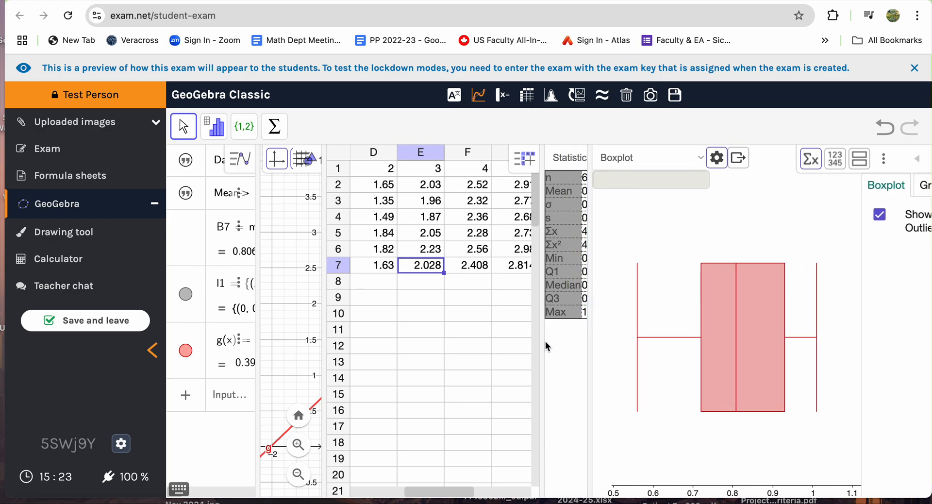
drag(543, 351, 395, 358)
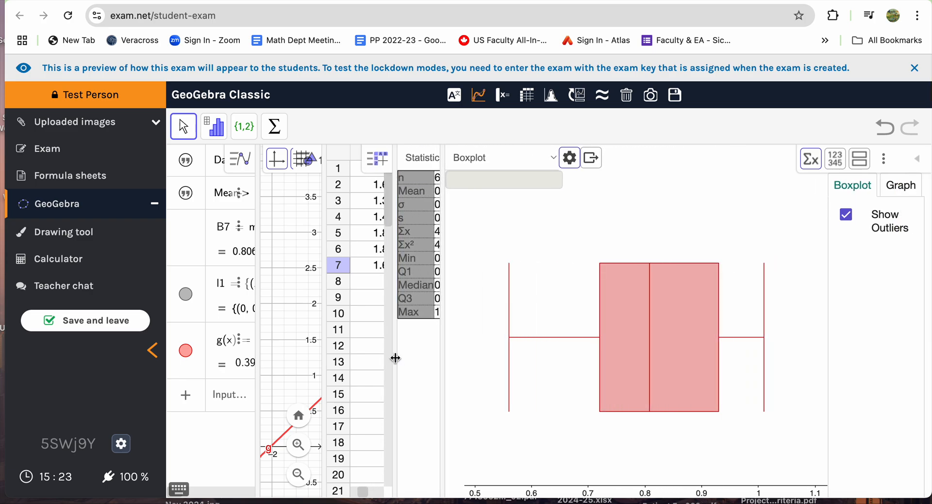
click(914, 194)
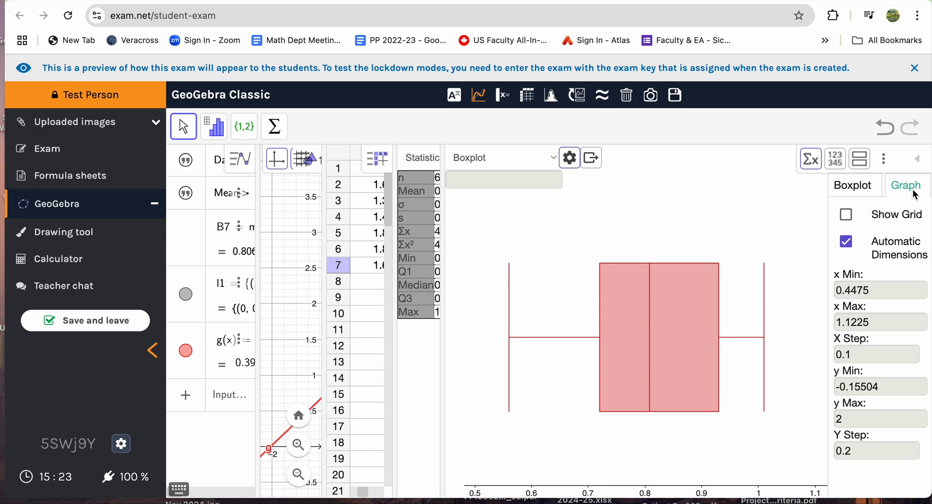
click(858, 196)
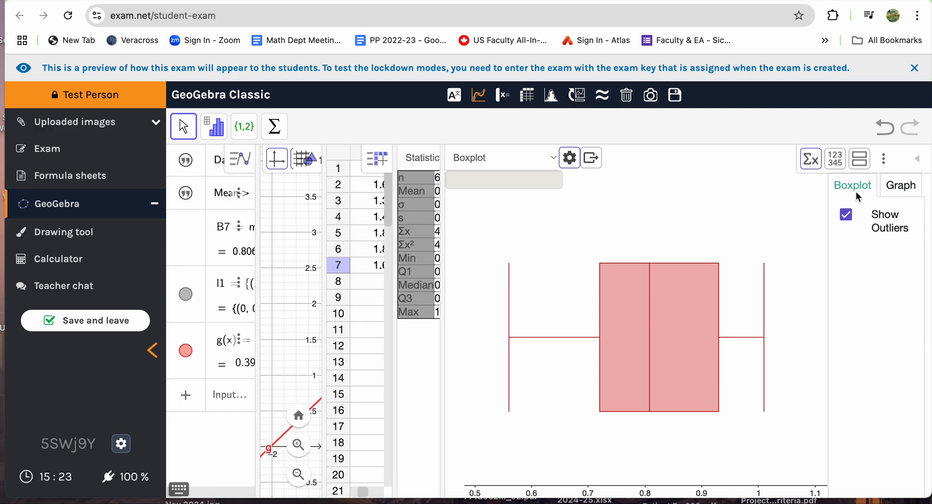
click(844, 219)
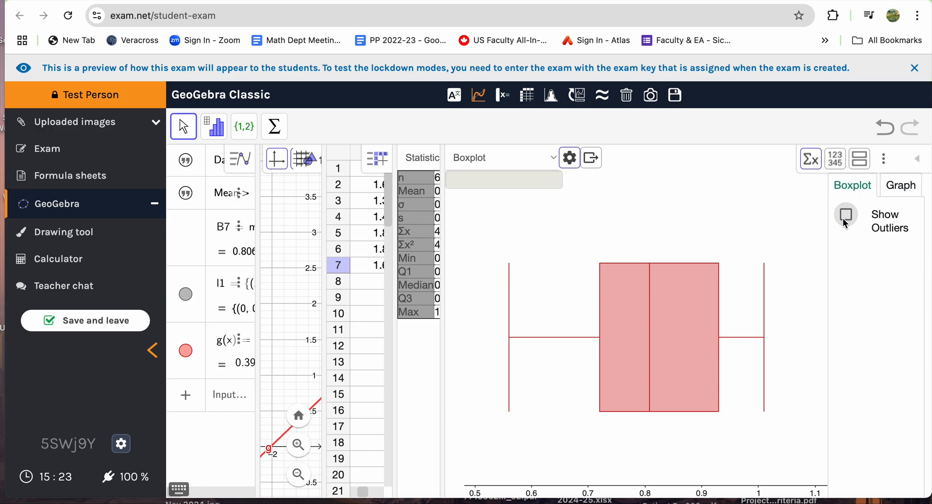
click(843, 219)
- Turn off automatic dimensions for the boxplot's graph, try a y Max of 8, and settle on a y Max of 3
click(904, 188)
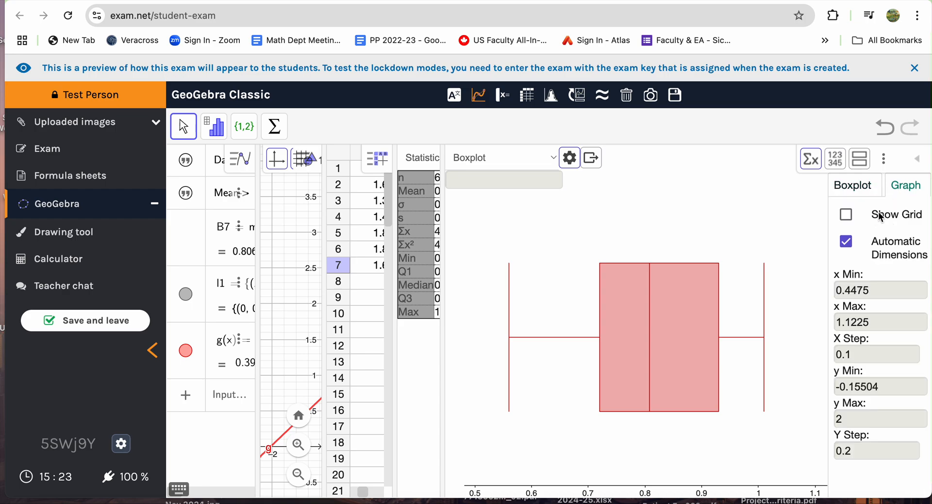
click(847, 242)
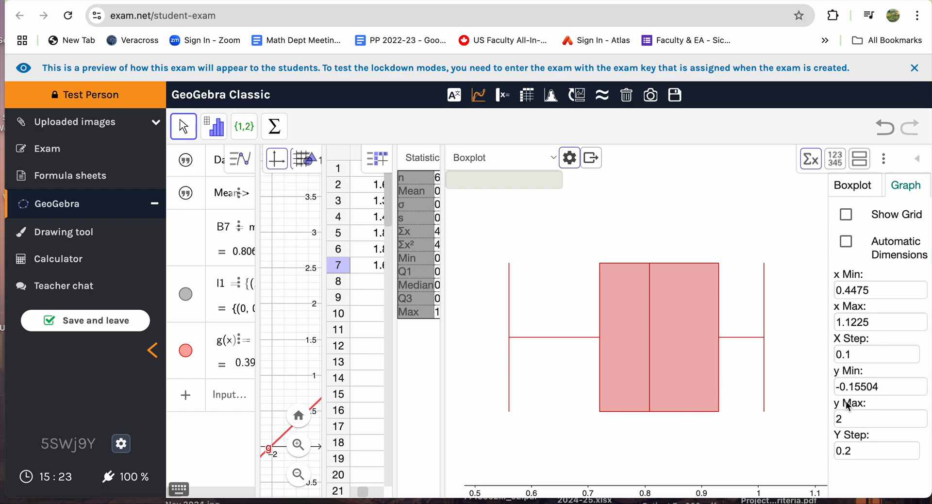
click(848, 424)
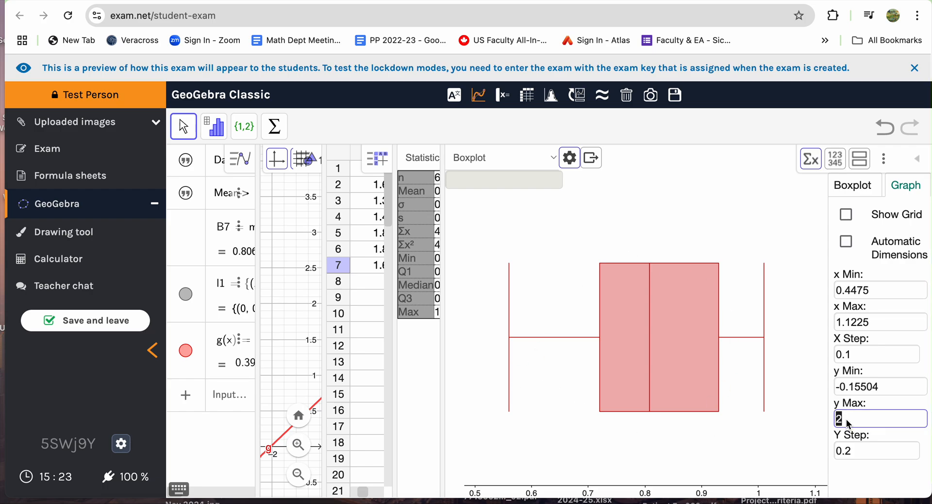
text(8)
click(750, 442)
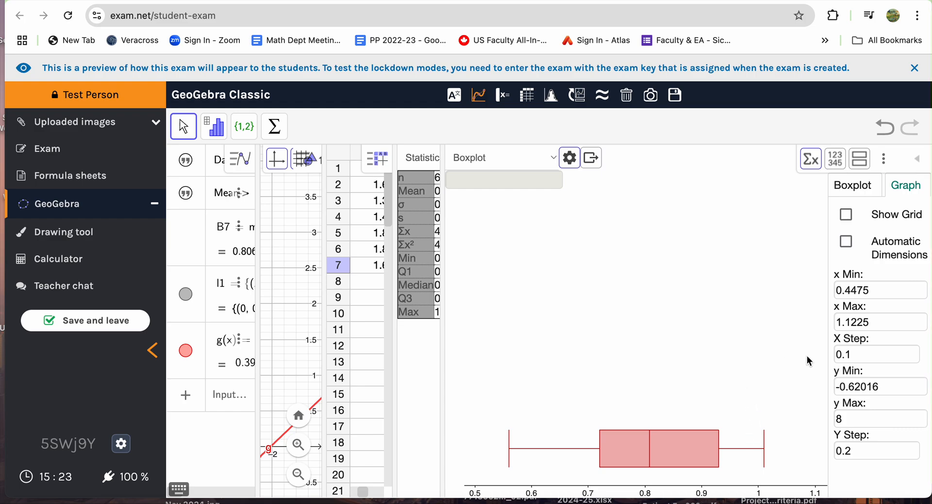
click(850, 417)
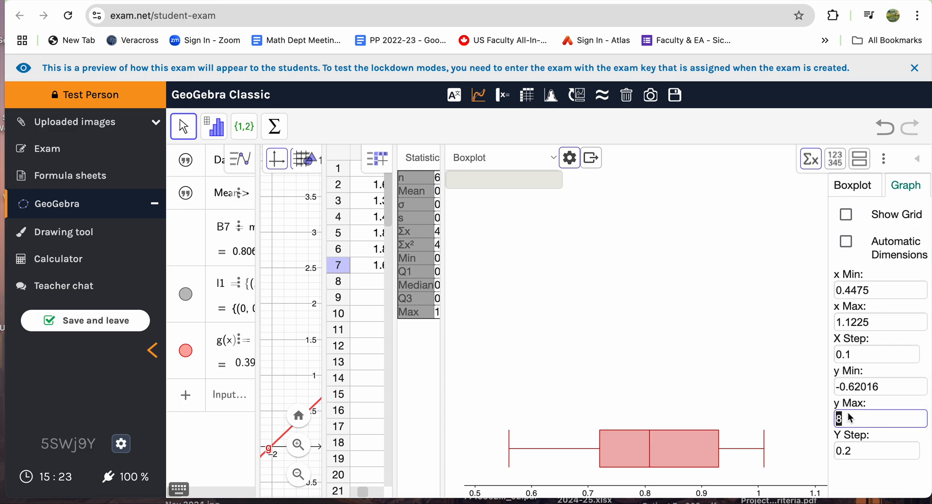
text(3)
click(760, 349)
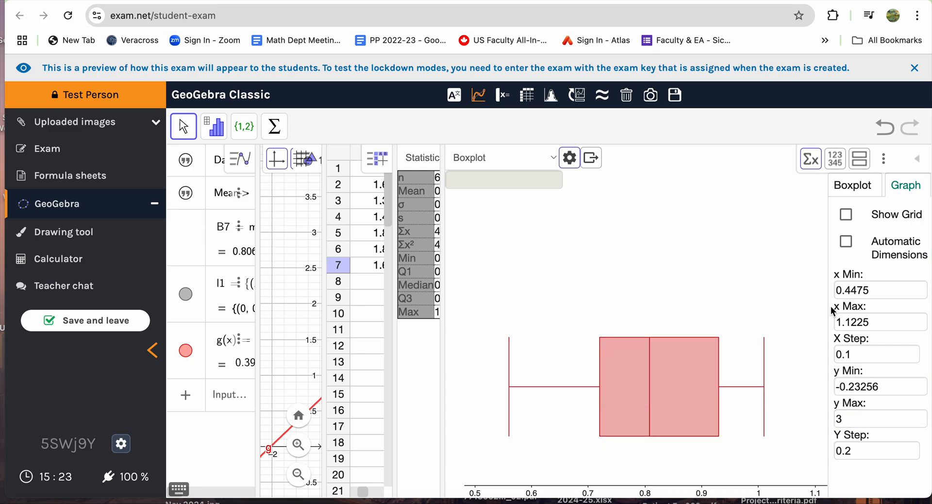
- Copy the boxplot from the data analysis view to the Graphics view
click(569, 161)
click(569, 162)
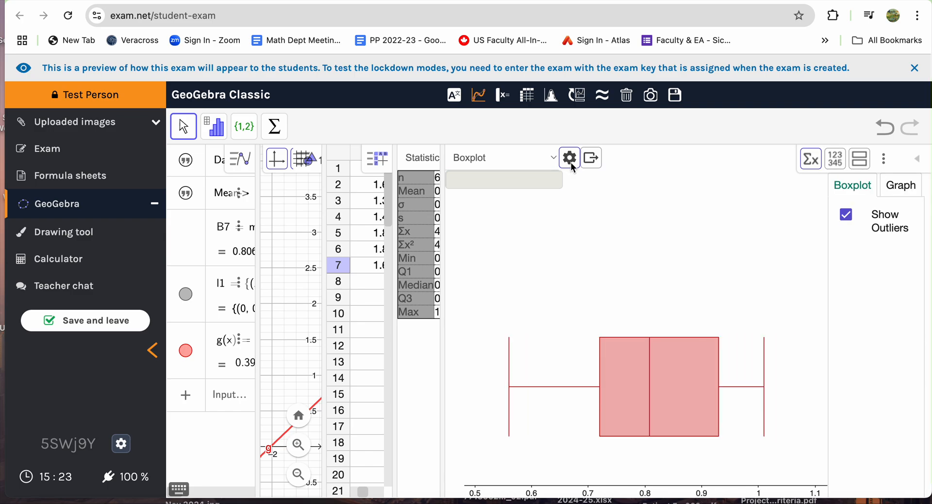
click(592, 158)
click(604, 190)
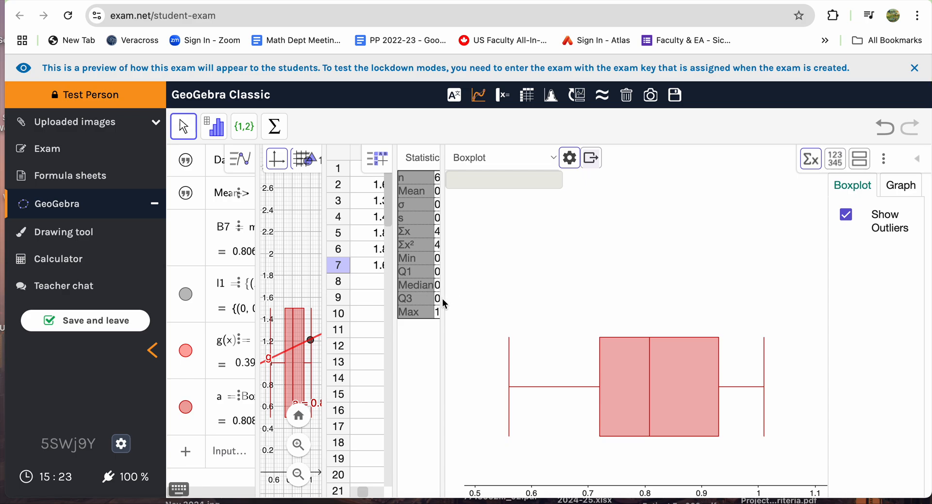
- Widen the statistics table to show the full summary values, and narrow the data analysis view to reveal more of the spreadsheet
drag(444, 304, 823, 275)
drag(397, 368, 494, 351)
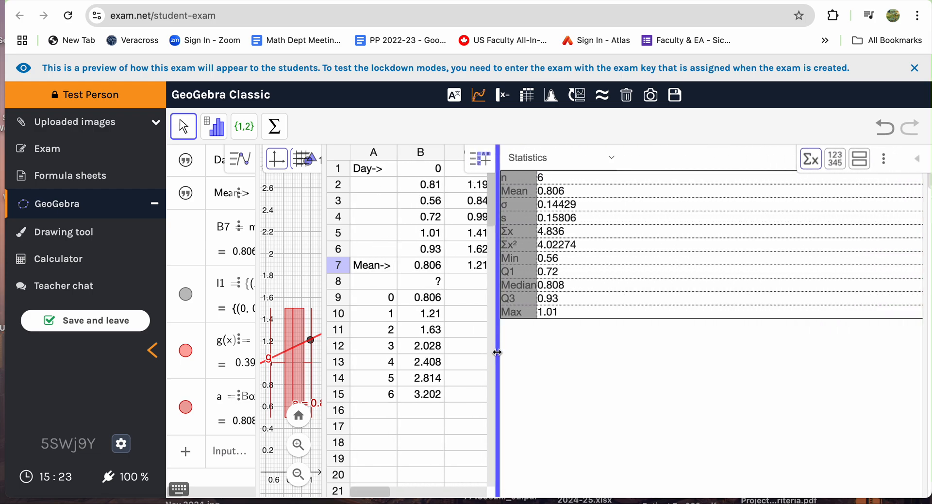
click(814, 163)
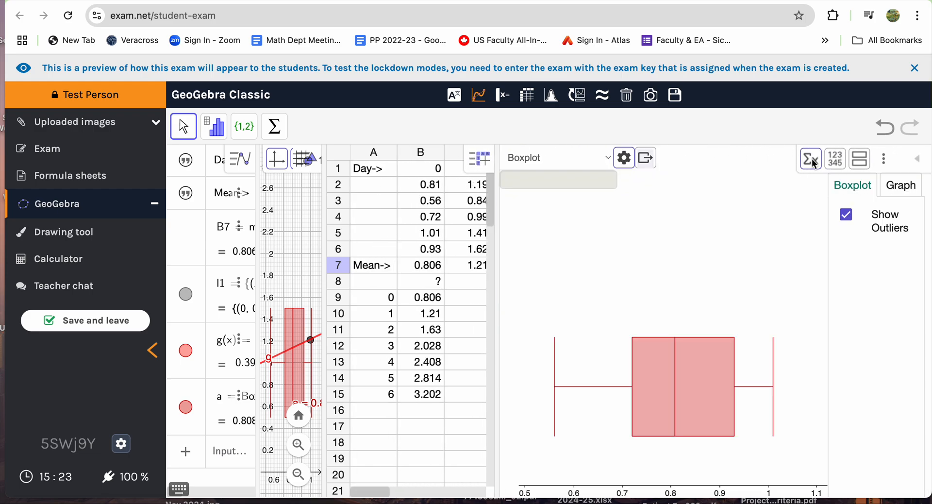
click(813, 165)
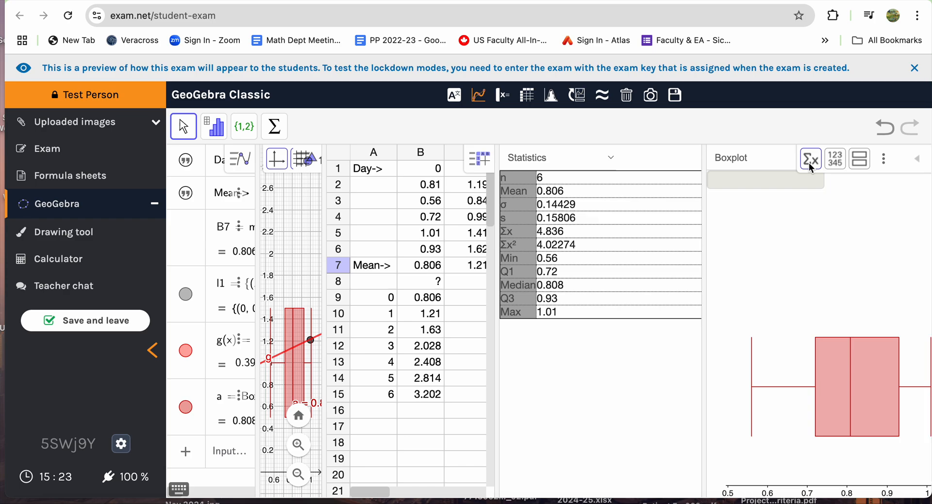
- Hide the statistics table and the boxplot's display settings
click(810, 165)
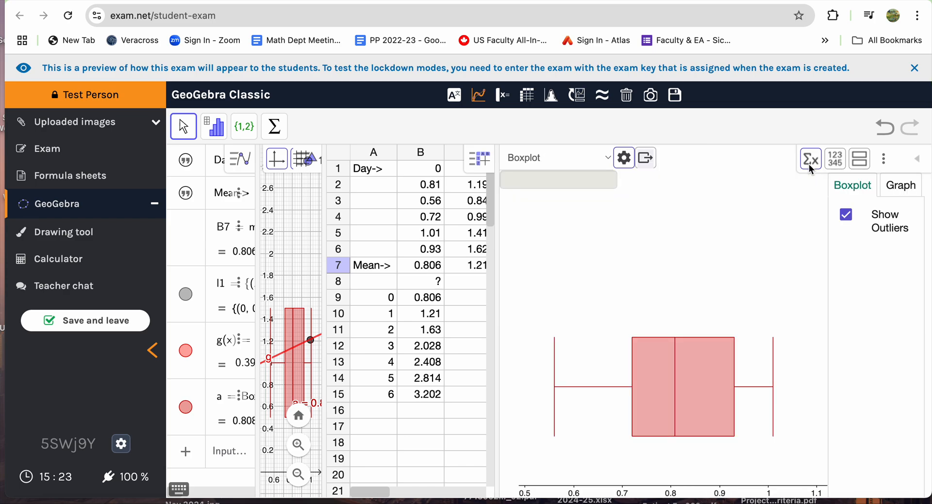
click(629, 164)
click(629, 166)
click(626, 163)
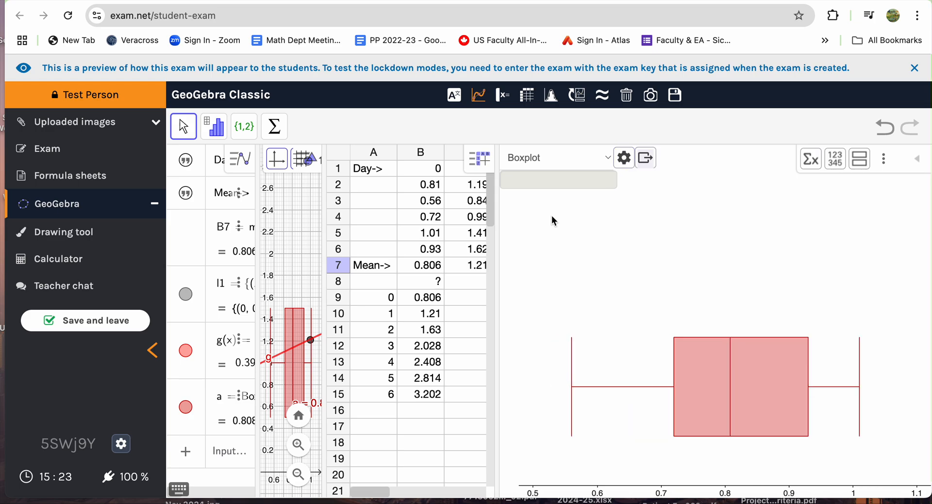
- Shrink the data analysis view and the spreadsheet, and widen the Graphics and Algebra views
drag(500, 255, 807, 323)
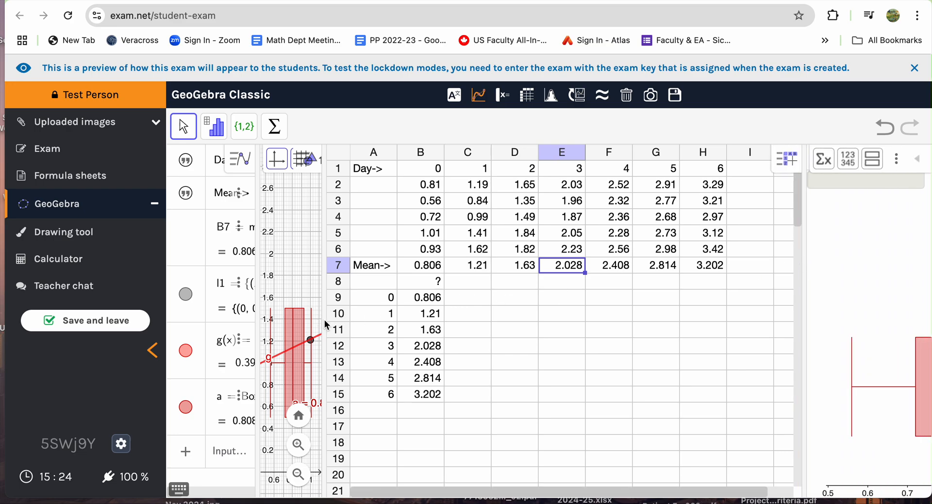
drag(324, 319, 675, 287)
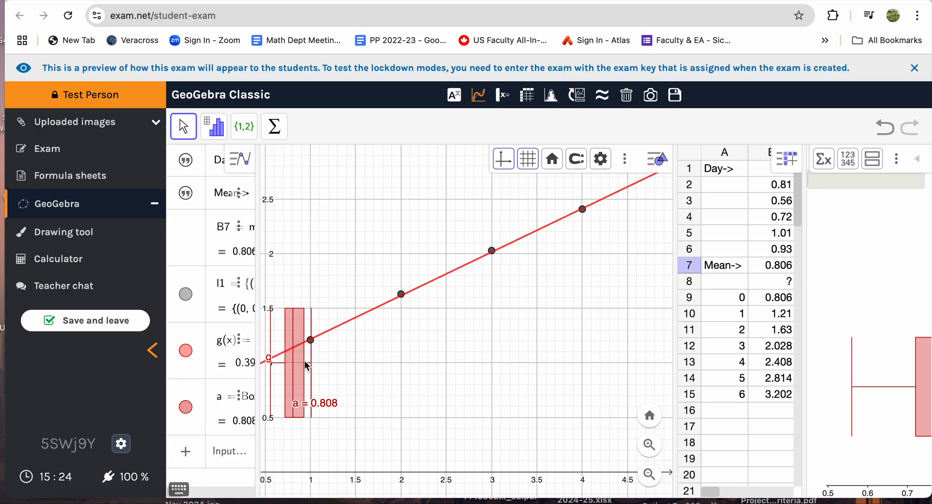
drag(259, 343, 472, 326)
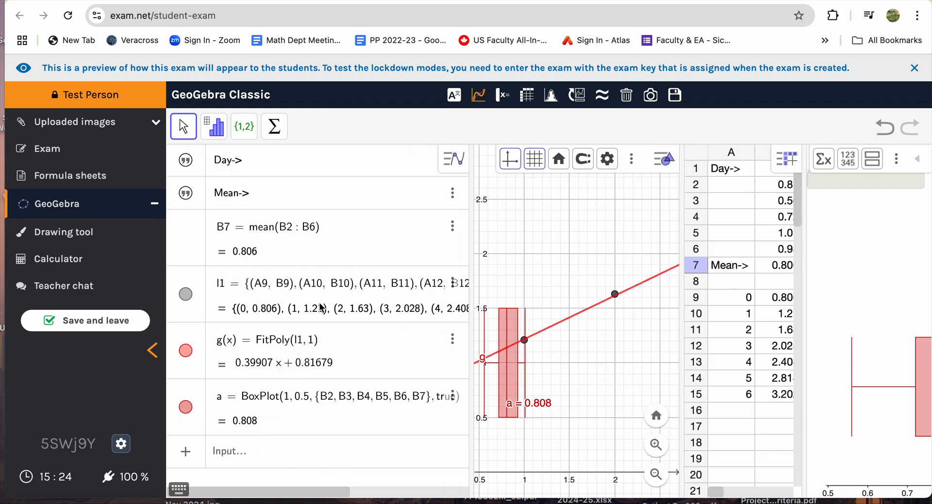
- Hide the regression line g(x) and the point list l1 so that only the boxplot is displayed in the Graphics view
click(187, 351)
click(192, 412)
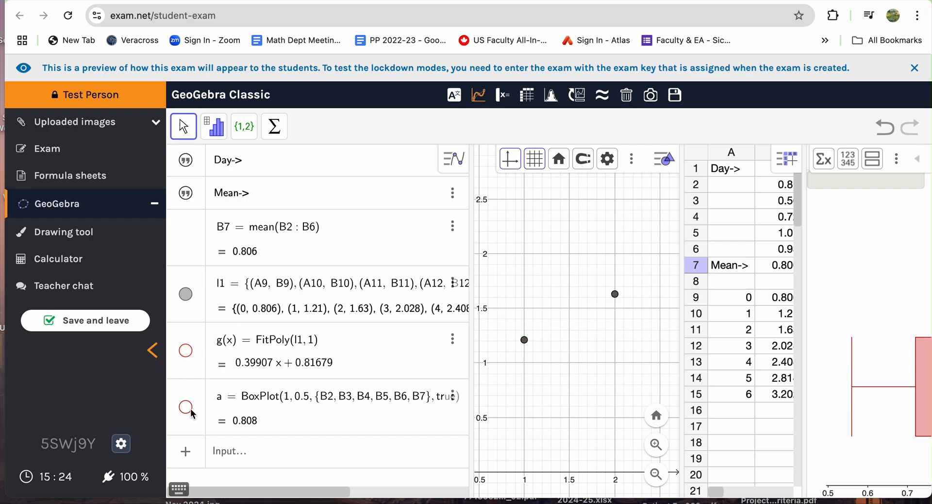
click(181, 295)
click(478, 333)
click(192, 411)
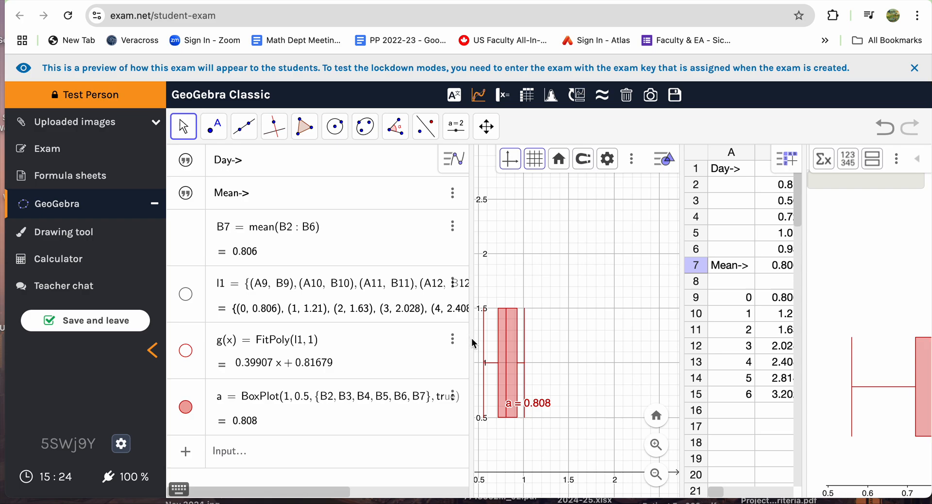
- Narrow the Algebra view and enlarge the Graphics view to give the boxplot more room
drag(471, 341, 256, 367)
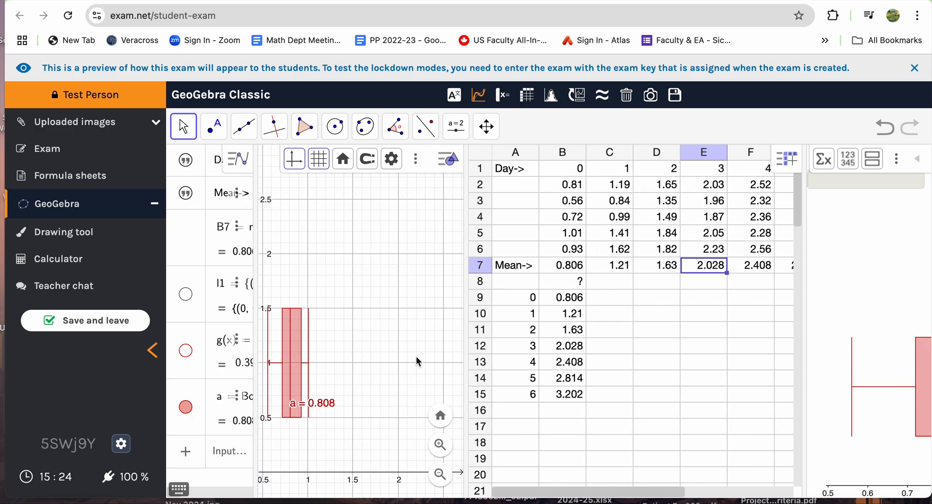
drag(466, 356, 631, 344)
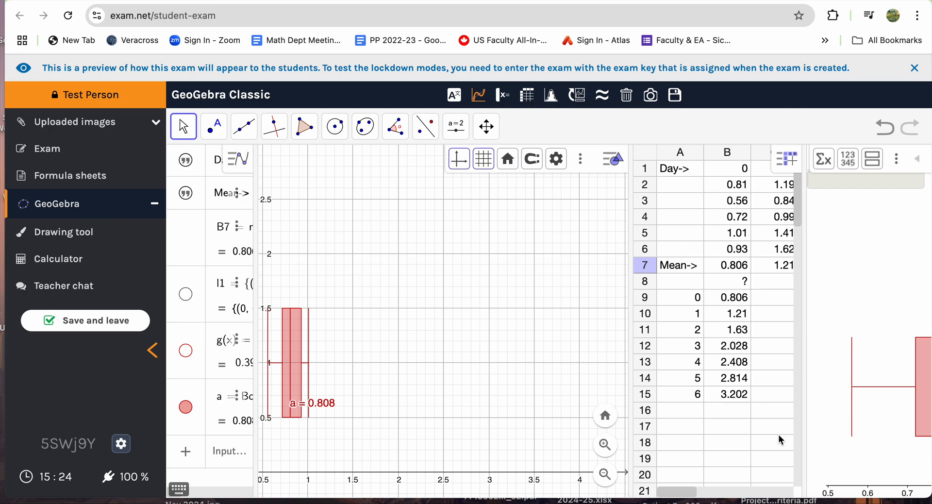
drag(774, 427, 780, 441)
click(480, 265)
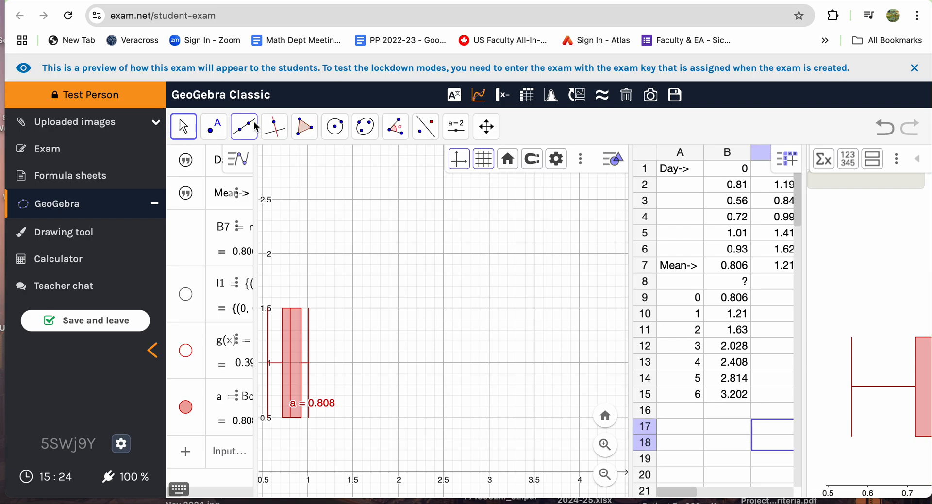
- Stretch the x-axis with Move Graphics View until the boxplot fills most of the Graphics view's width
click(487, 132)
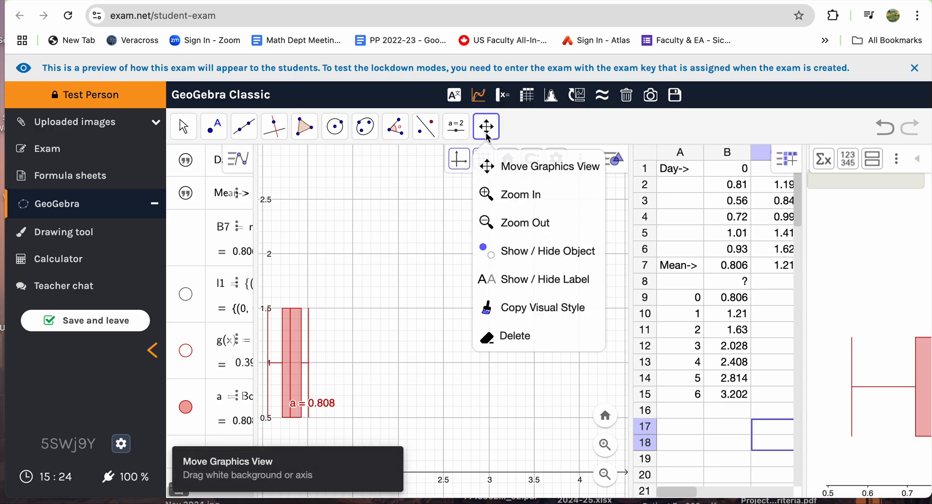
click(500, 163)
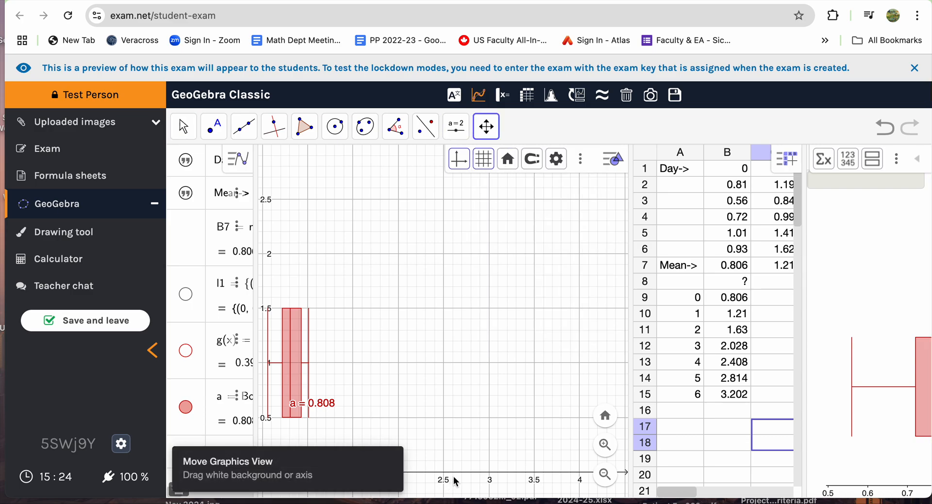
drag(457, 480, 564, 466)
drag(444, 474, 625, 475)
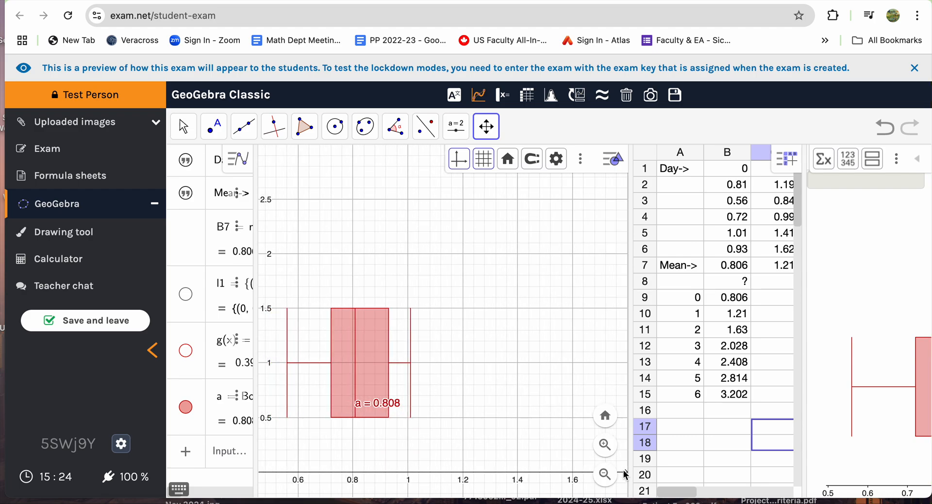
drag(439, 474, 534, 474)
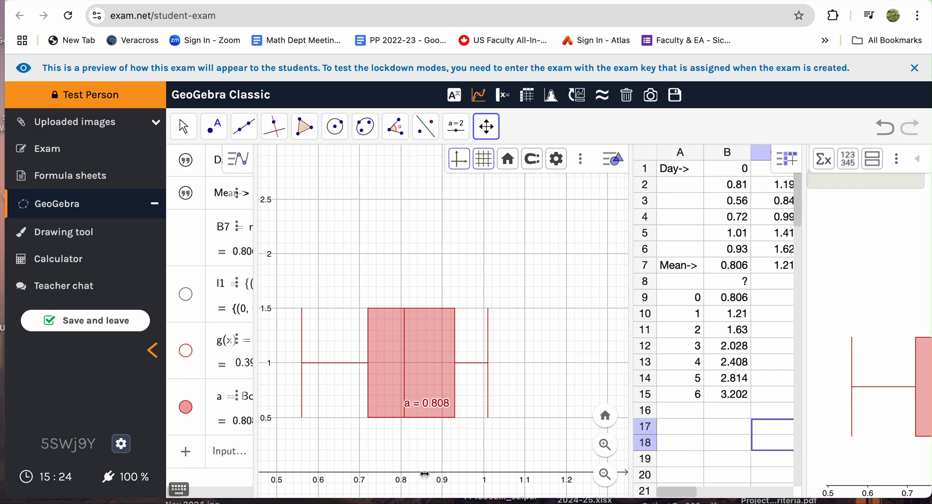
drag(432, 474, 493, 469)
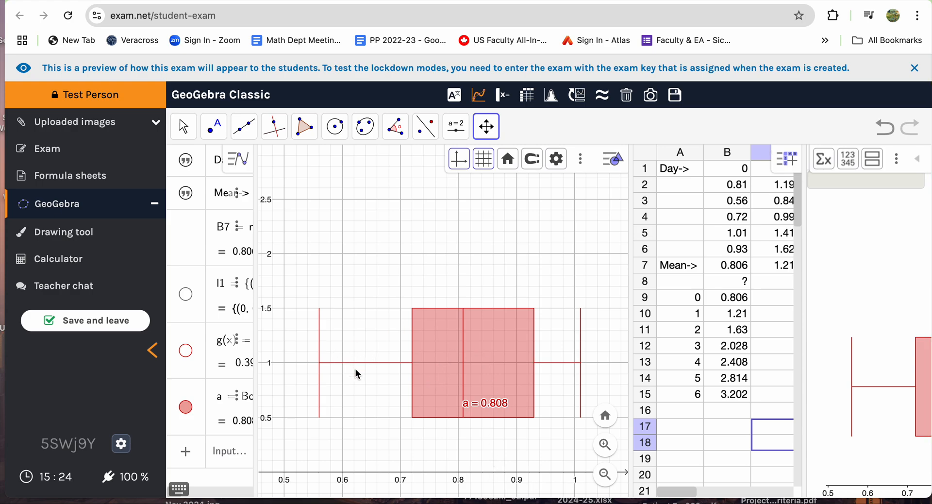
- Check the day 0 heights in cells B2 to B6, and widen the Algebra view to show the complete BoxPlot definition
click(727, 188)
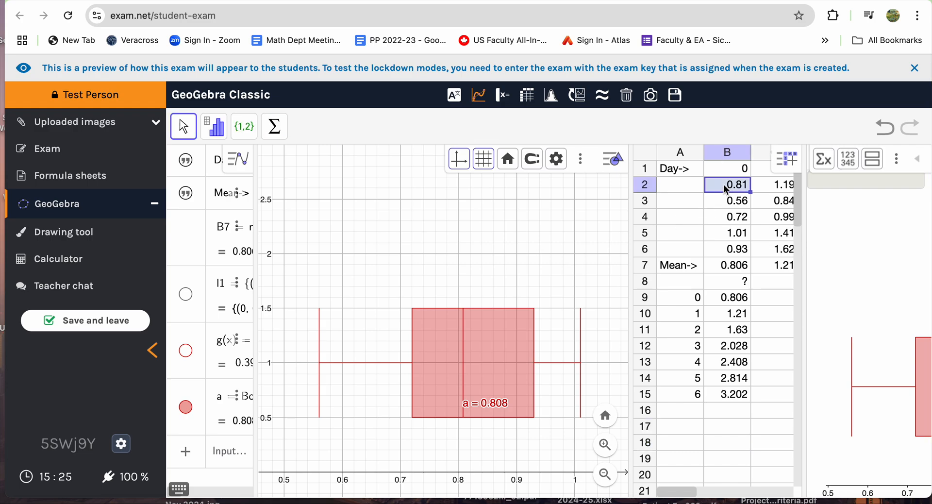
key(Down)
key(Down)
key(Down)
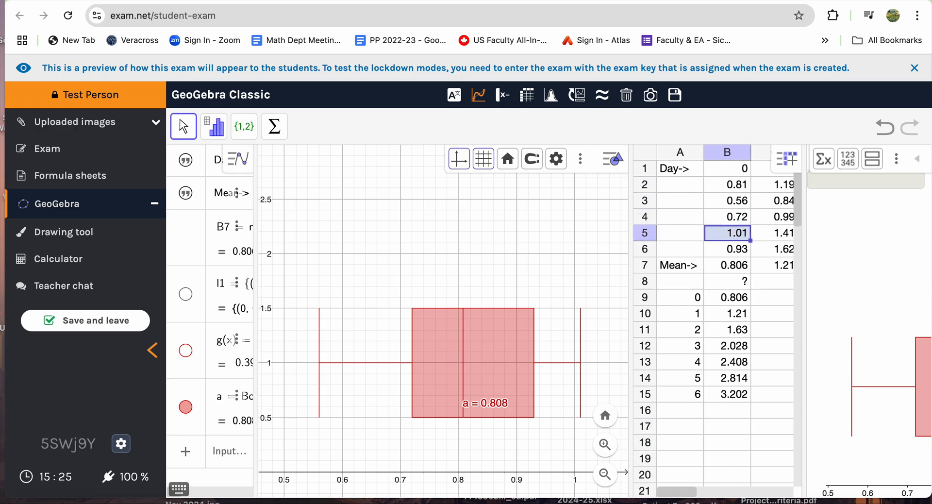
key(Down)
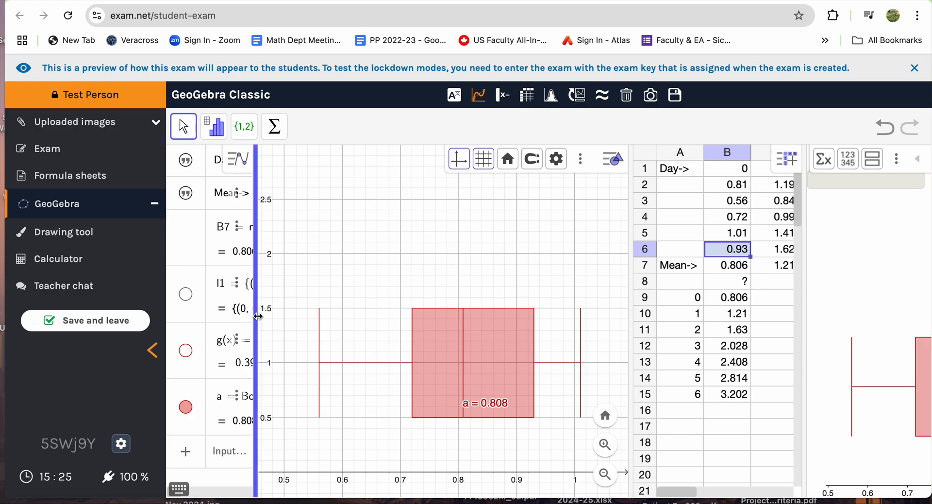
drag(256, 318, 566, 318)
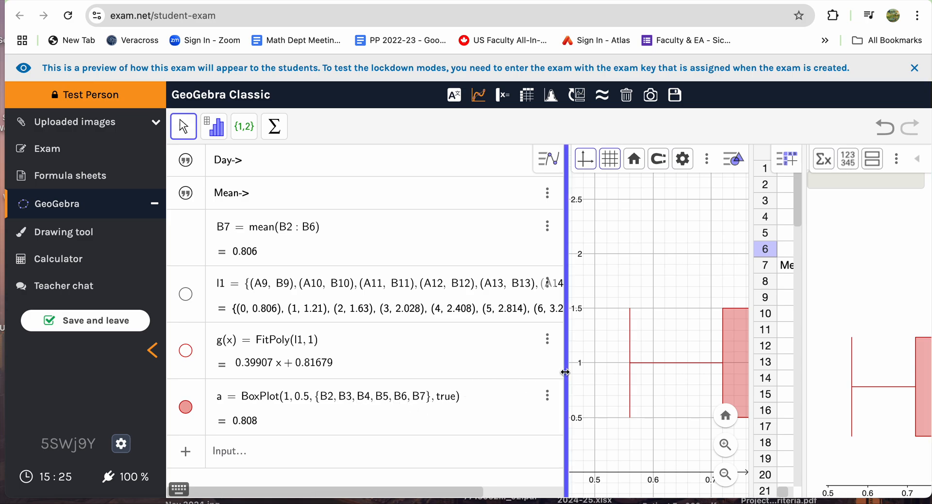
- Check spreadsheet cells B7 and B2 against the cell list in the BoxPlot definition
drag(565, 374, 289, 372)
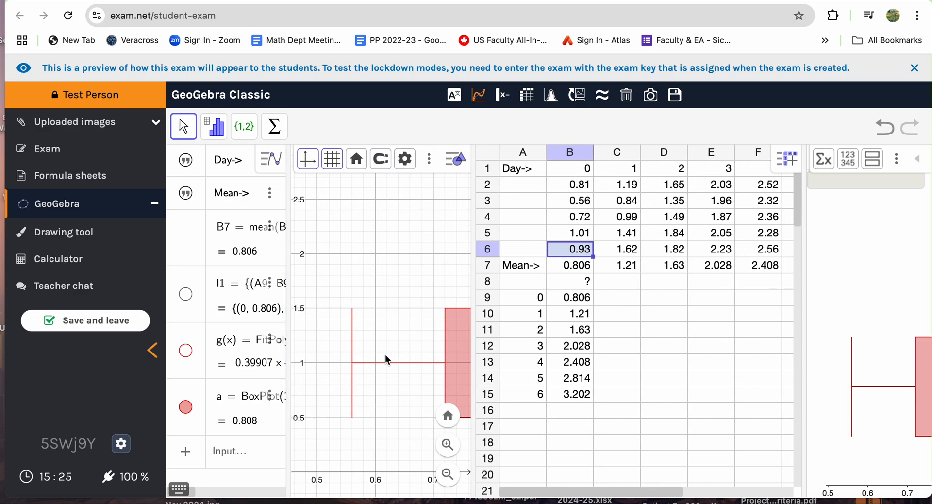
click(575, 265)
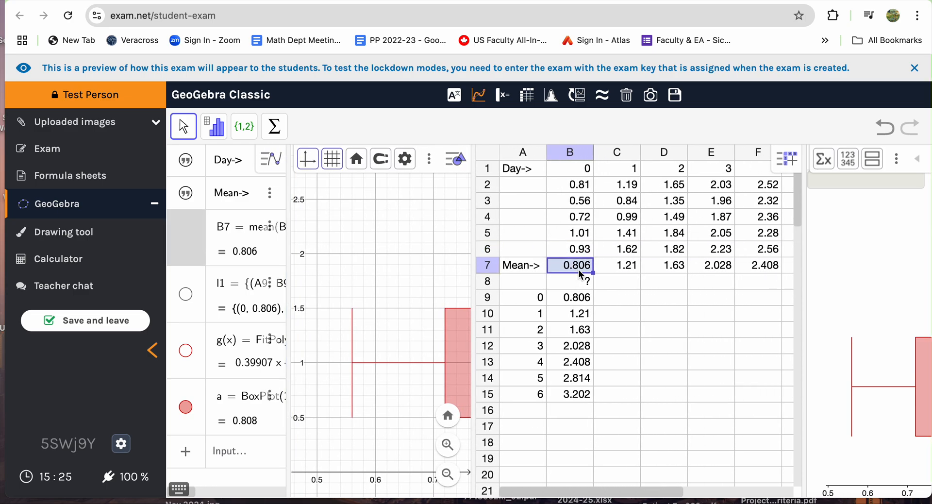
click(584, 189)
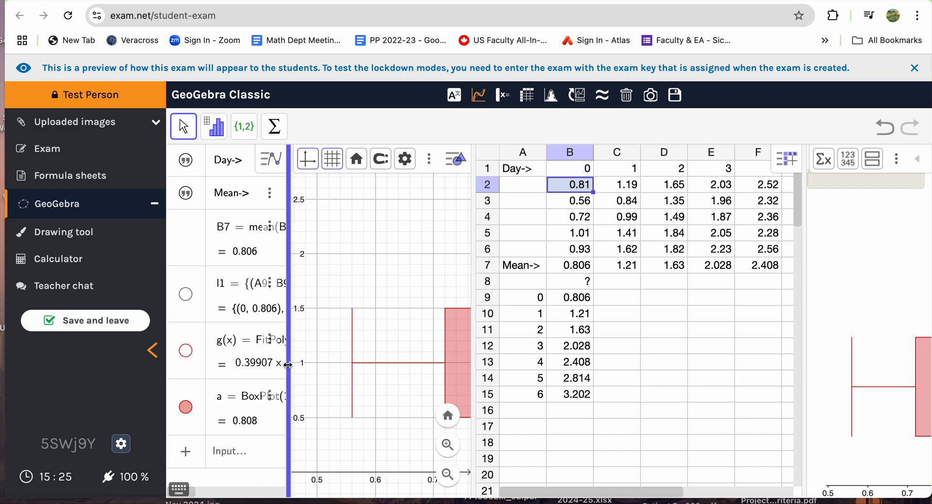
drag(290, 369, 471, 351)
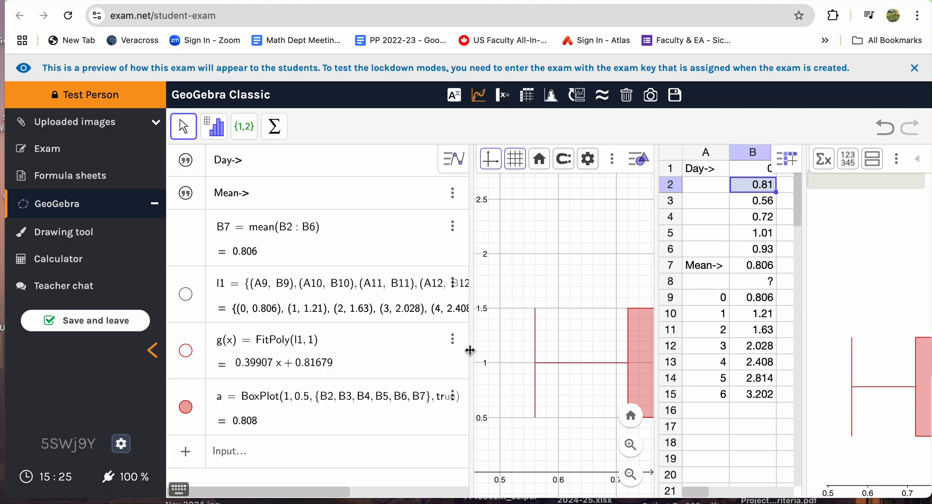
click(767, 268)
- Remove B7 from the BoxPlot definition so that its data list contains only B2, B3, B4, B5 and B6
click(425, 402)
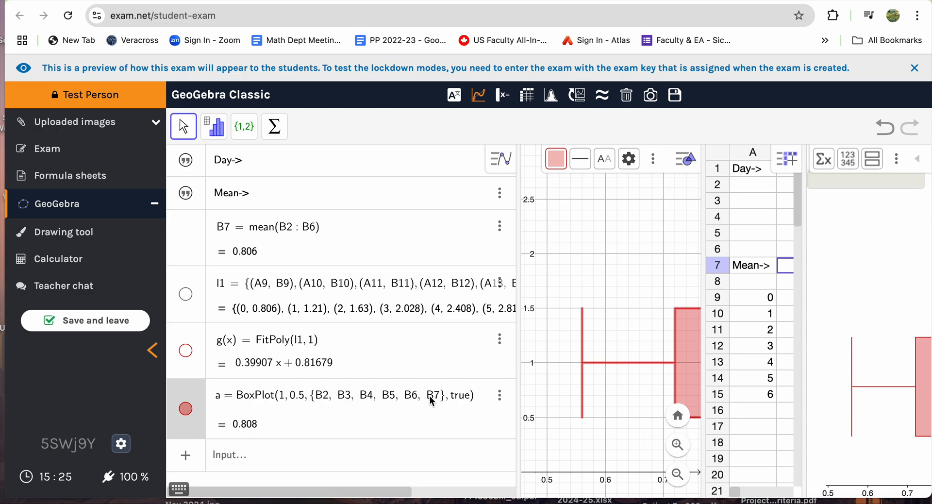
key(shift+Right)
key(shift+Right)
key(shift+Right)
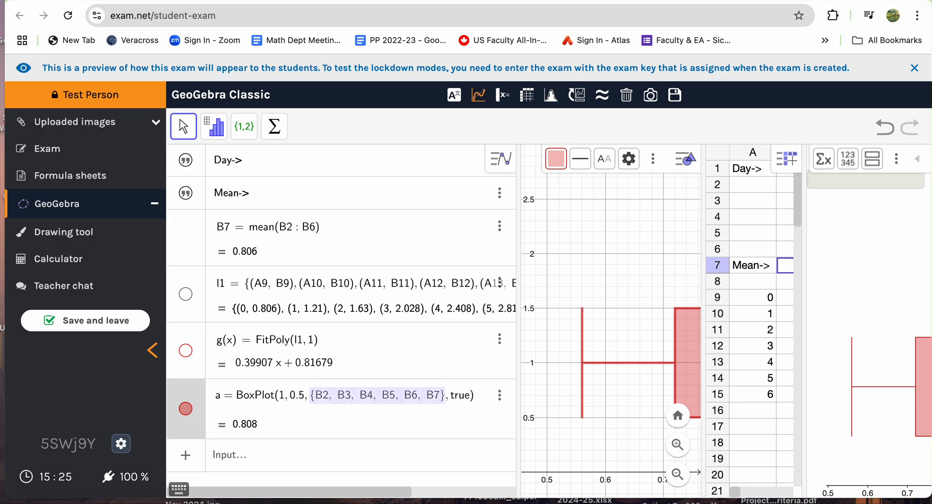
click(426, 398)
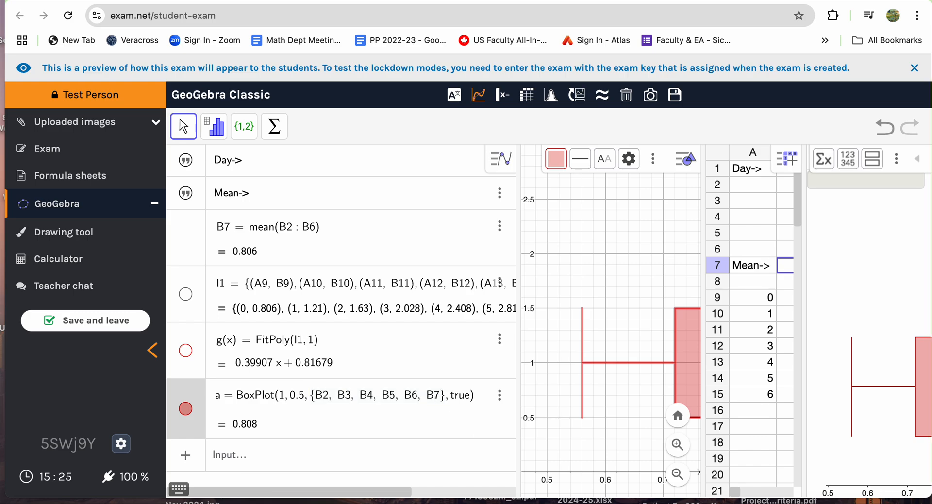
key(shift+Right)
key(shift+Right)
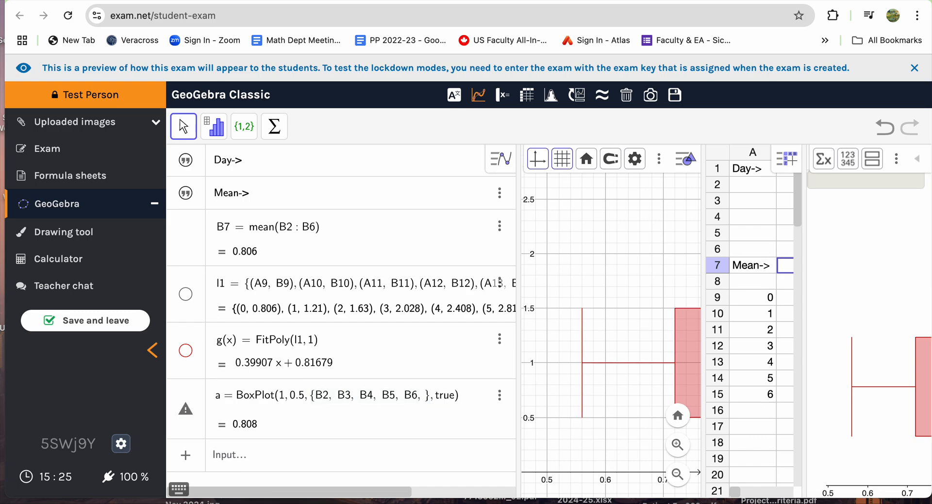
key(BackSpace)
key(BackSpace)
key(Return)
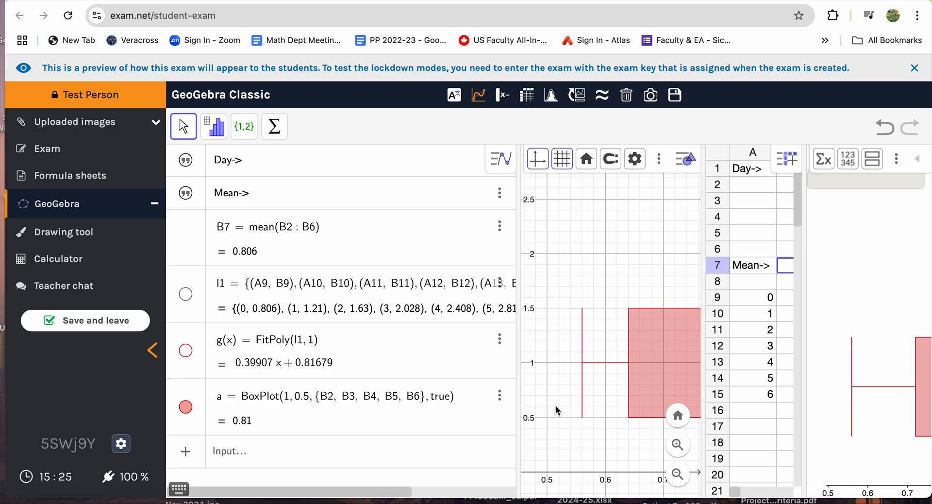
- Narrow the Algebra view to bring spreadsheet columns A to E back into view
drag(518, 396, 318, 394)
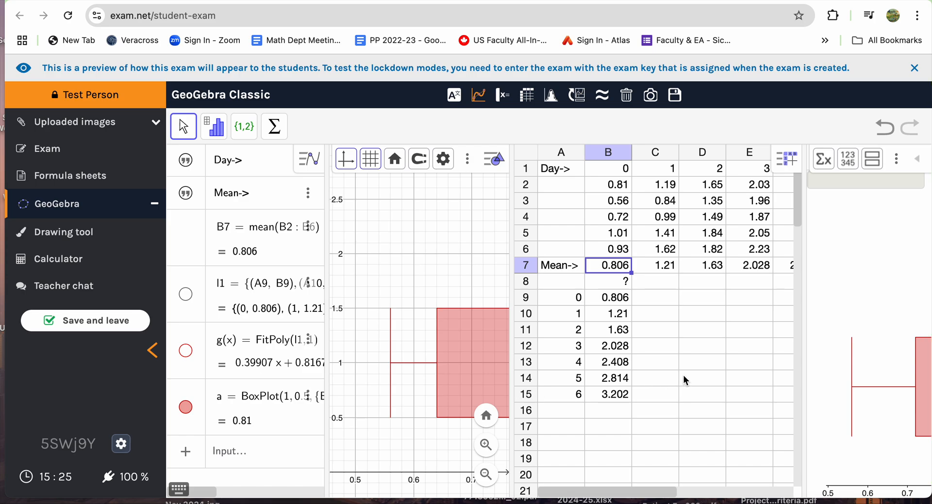
drag(507, 372, 553, 372)
click(692, 390)
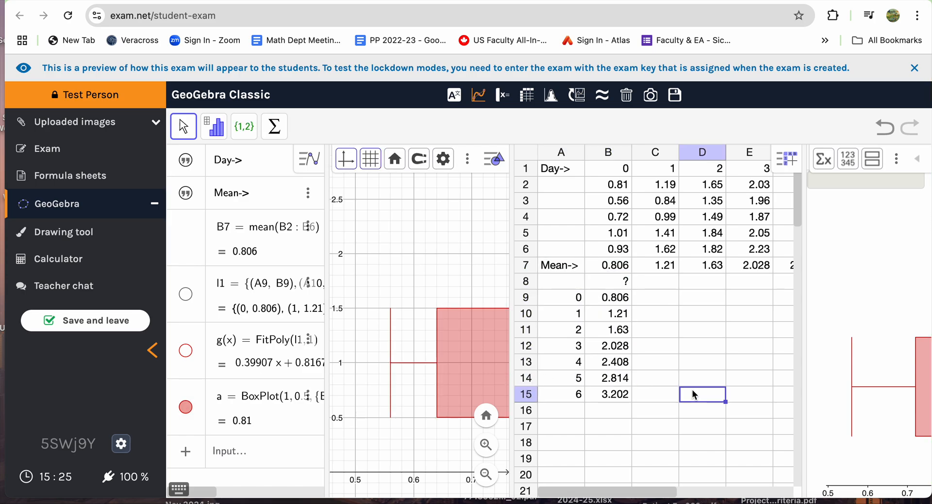
click(617, 190)
drag(619, 193, 618, 265)
click(214, 126)
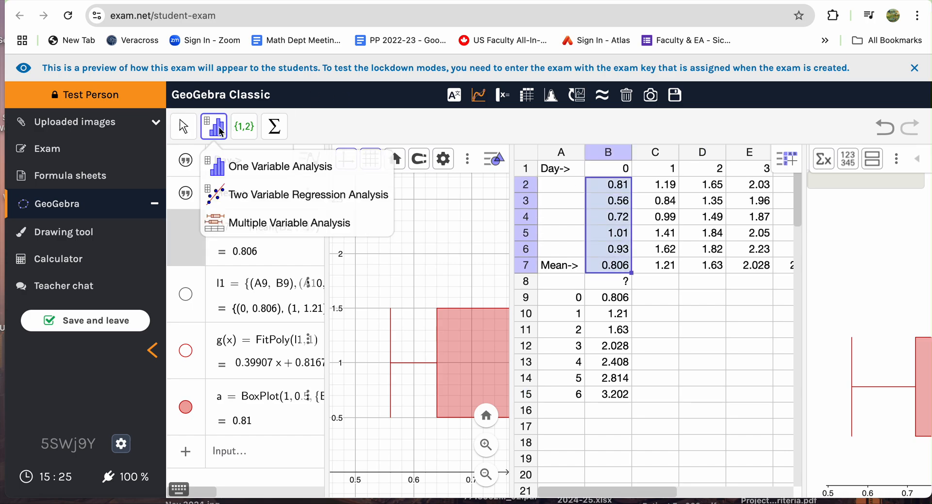
key(Escape)
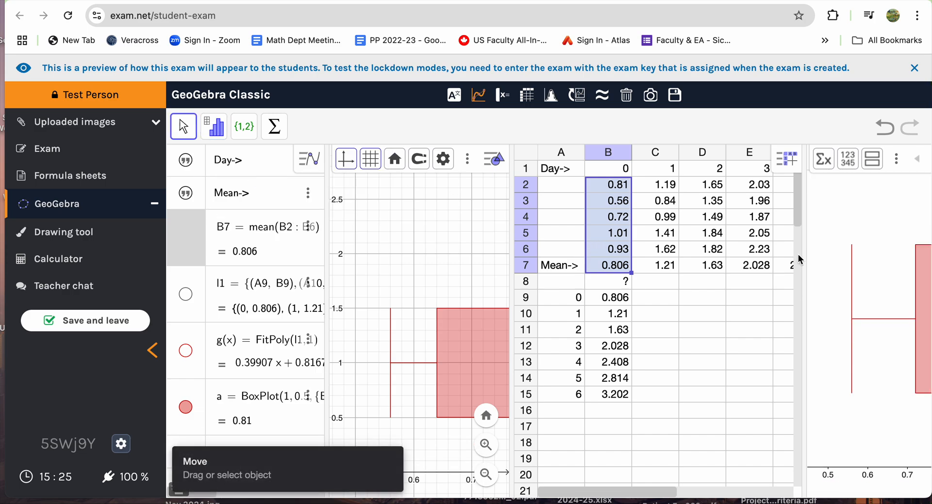
- Widen the data analysis view to show its whole boxplot and display the summary statistics beside it
scroll(713, 269, down, 5)
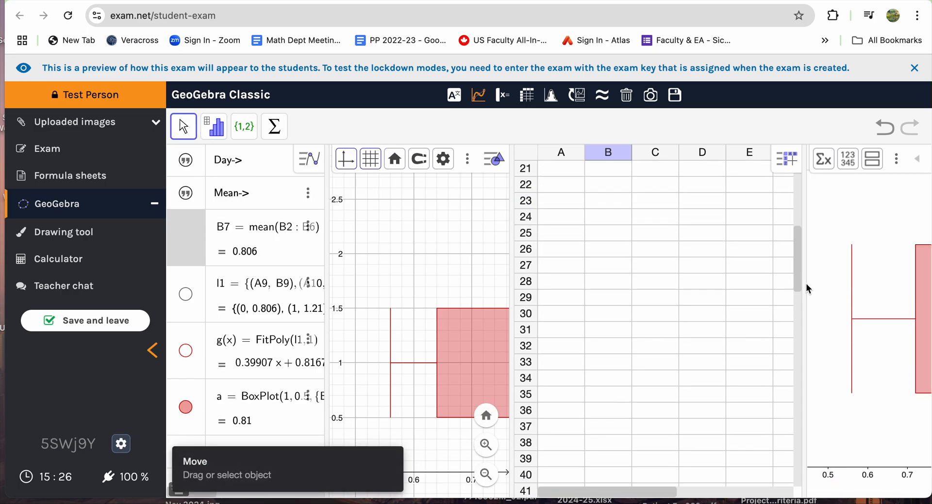
drag(805, 286, 569, 304)
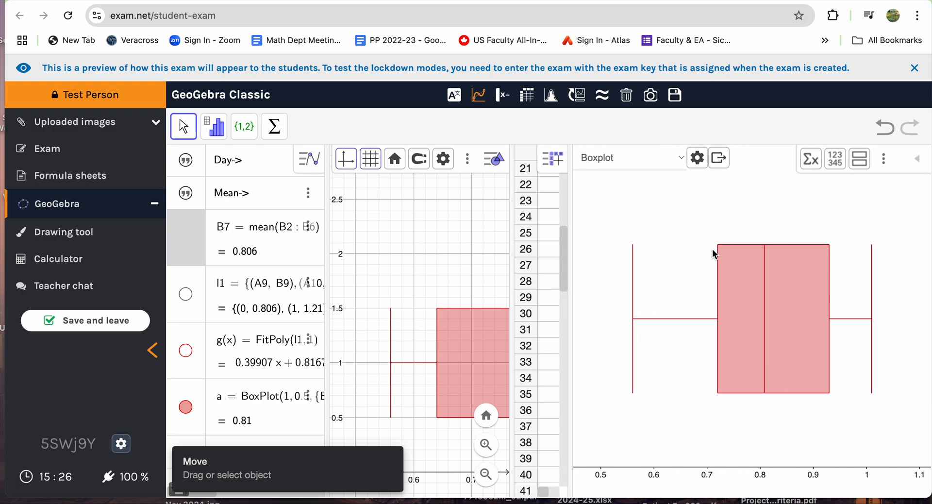
click(810, 160)
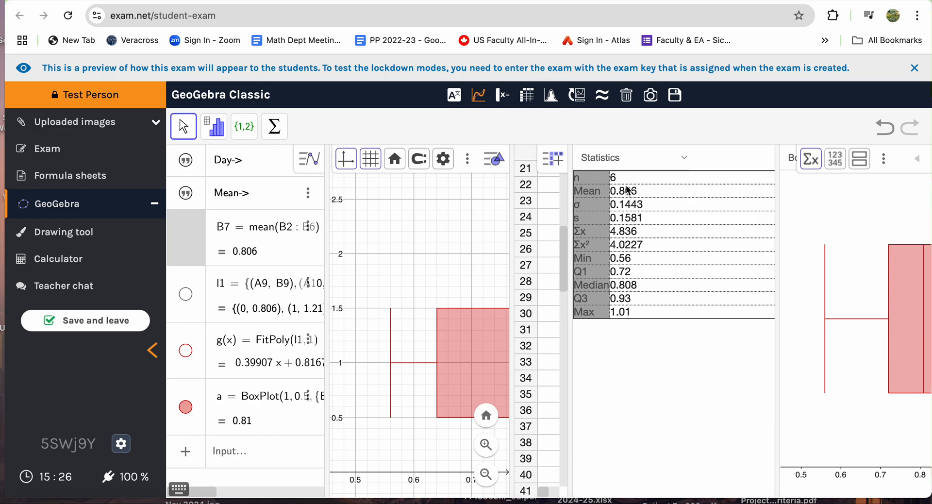
- Narrow the data analysis view to the statistics table and enlarge the Graphics view over the spreadsheet to show the complete boxplot
drag(569, 305, 718, 306)
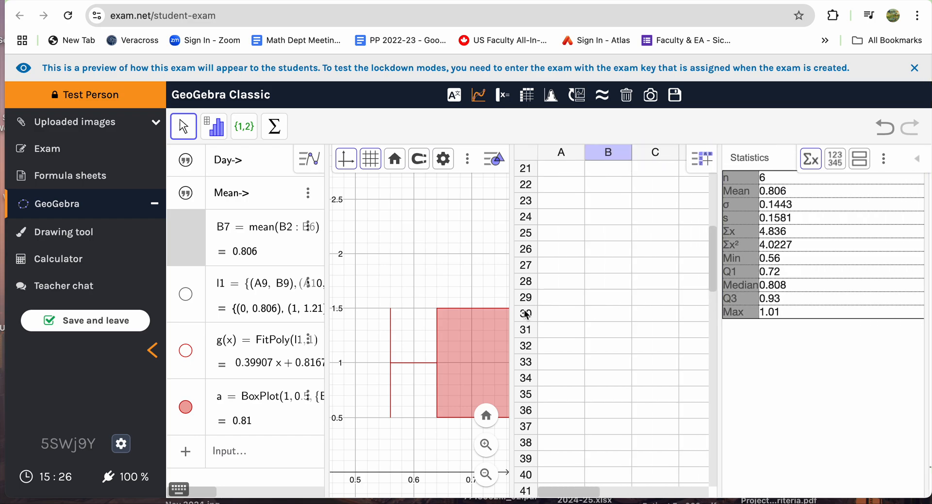
drag(514, 317, 695, 315)
mouse_move(325, 383)
mouse_down()
mouse_move(522, 360)
mouse_move(354, 370)
mouse_move(535, 366)
mouse_move(322, 372)
mouse_up()
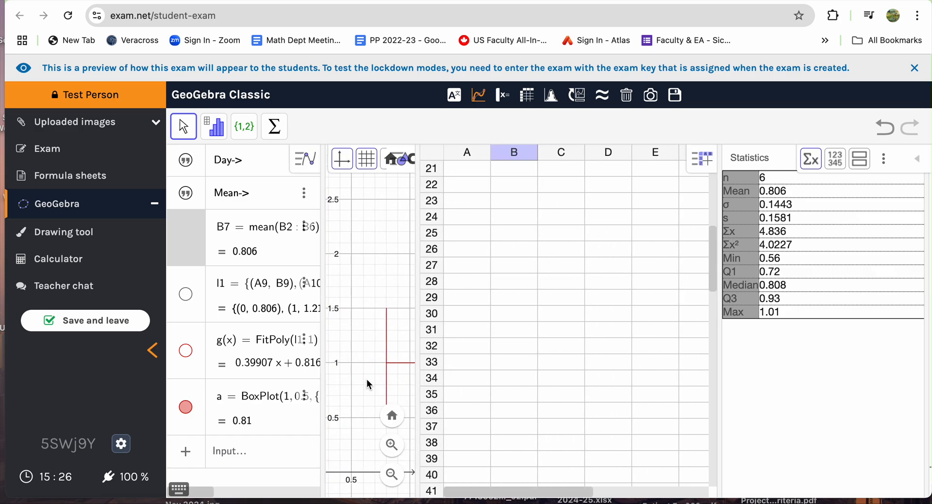
drag(418, 363, 739, 352)
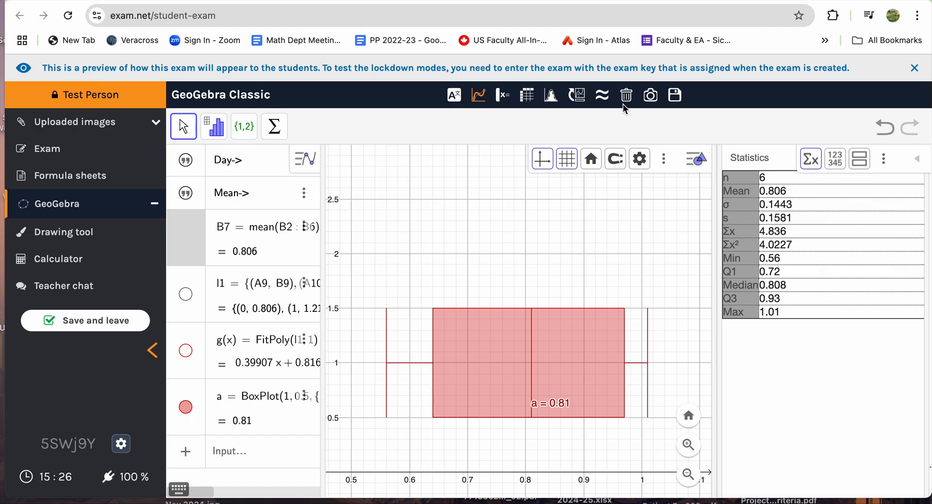
- Capture the boxplot graph as an image, insert it into the exam answer, and collapse the uploaded images list
click(652, 96)
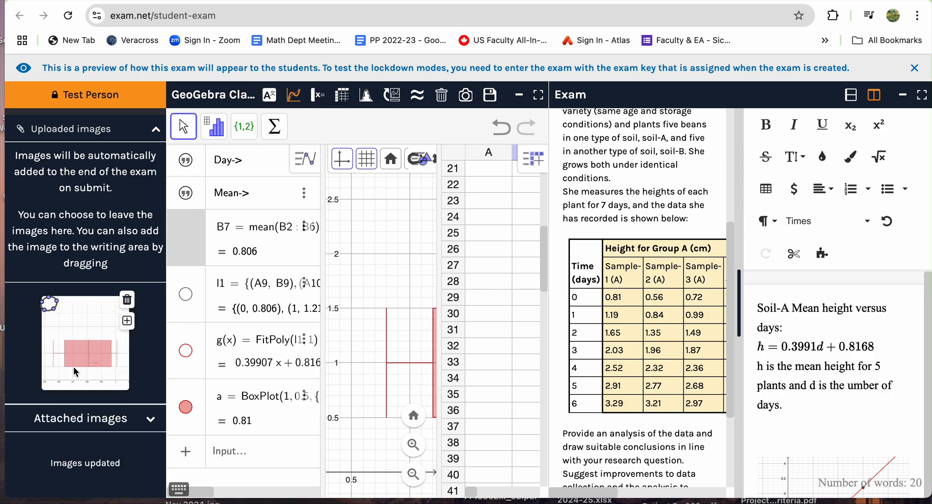
click(127, 321)
click(479, 244)
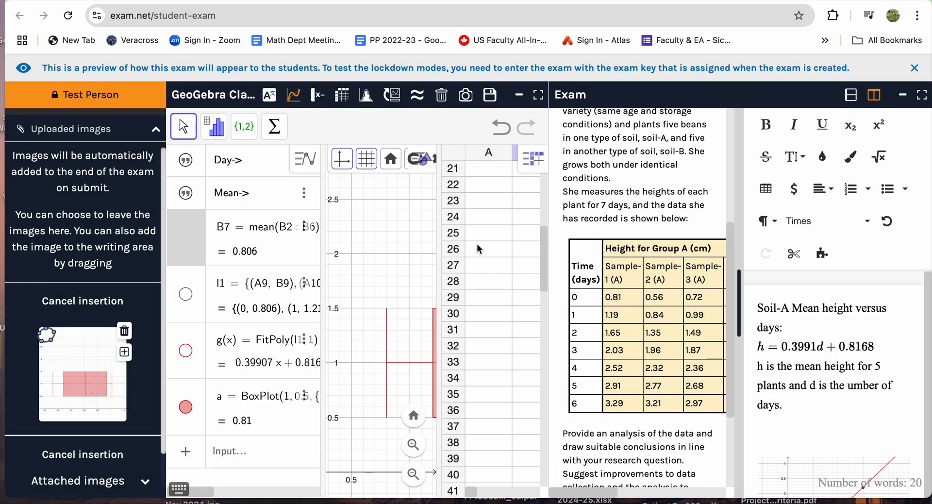
click(155, 131)
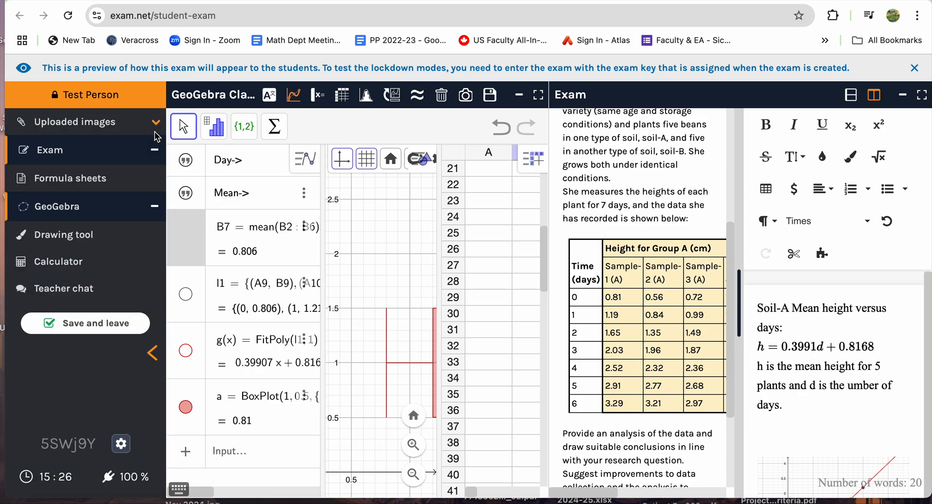
- Show the exam on its own without GeoGebra and widen the answer area beside the question
click(66, 153)
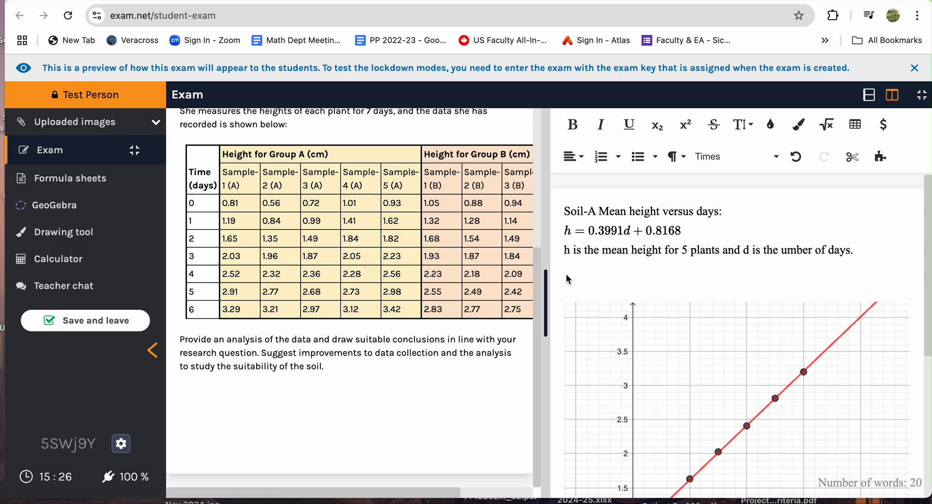
drag(546, 297, 319, 311)
scroll(527, 380, down, 5)
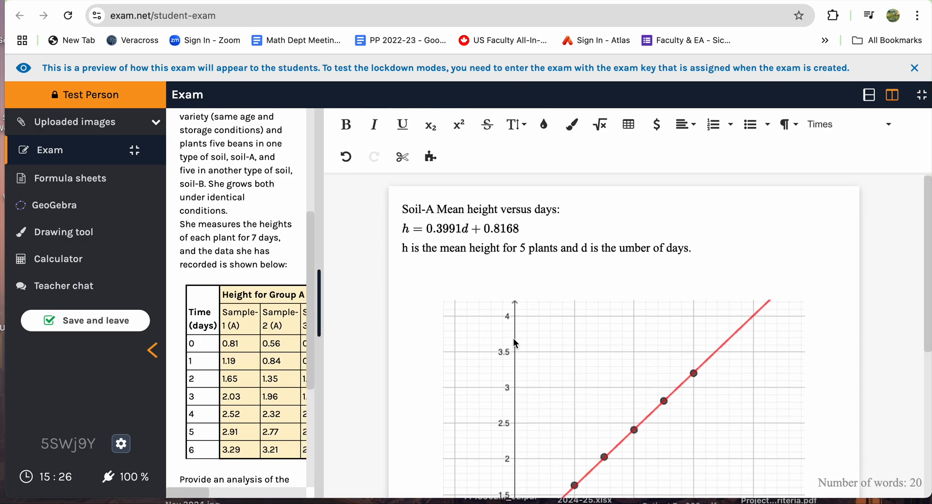
scroll(527, 380, down, 5)
- Shrink the inserted boxplot image to about one third of its width
click(526, 405)
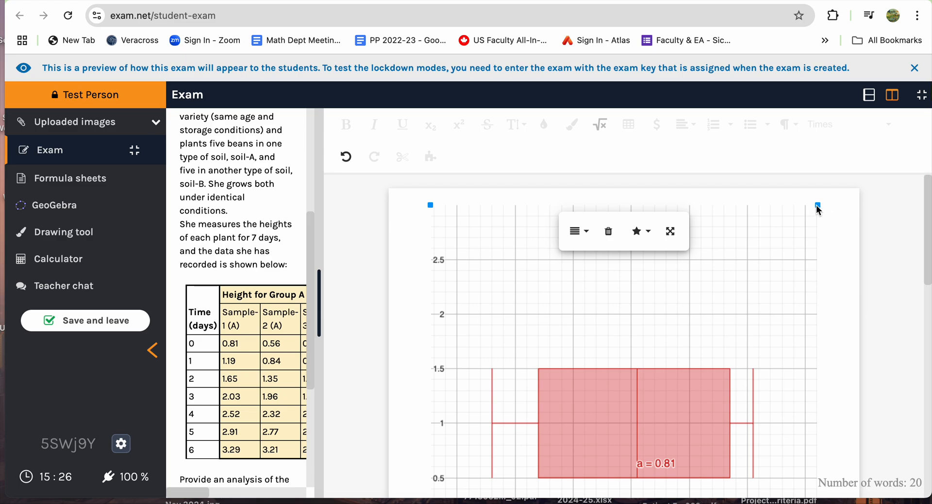
drag(818, 210, 570, 407)
drag(661, 278, 745, 346)
- Move the boxplot image below the regression graph in the answer and insert a blank line above it
scroll(745, 346, down, 3)
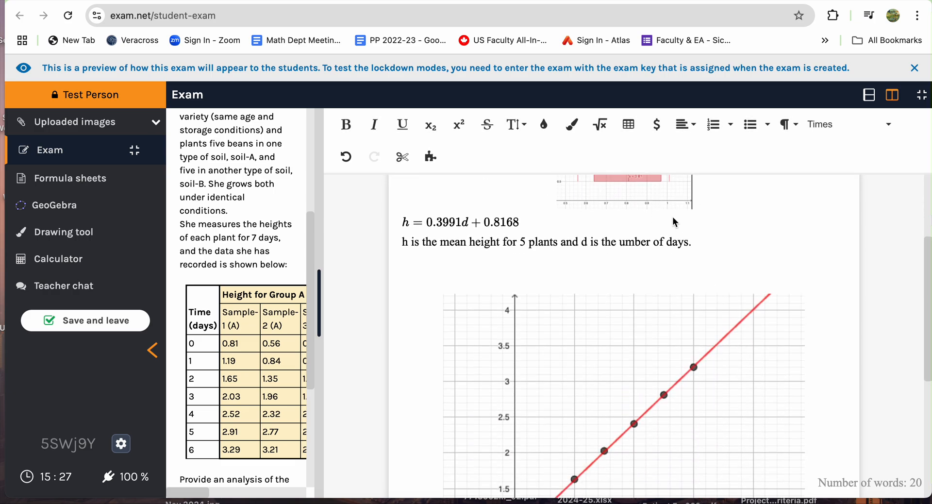
drag(657, 203, 635, 396)
scroll(641, 327, down, 5)
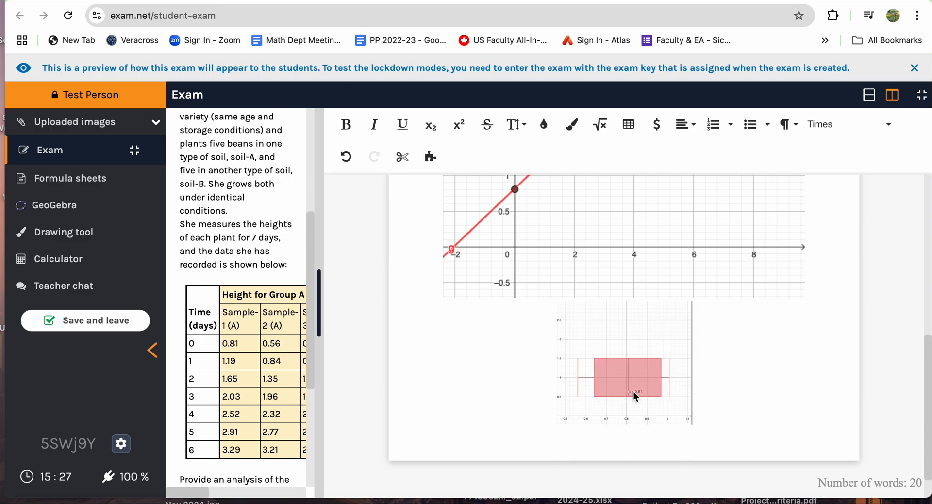
click(516, 344)
key(Return)
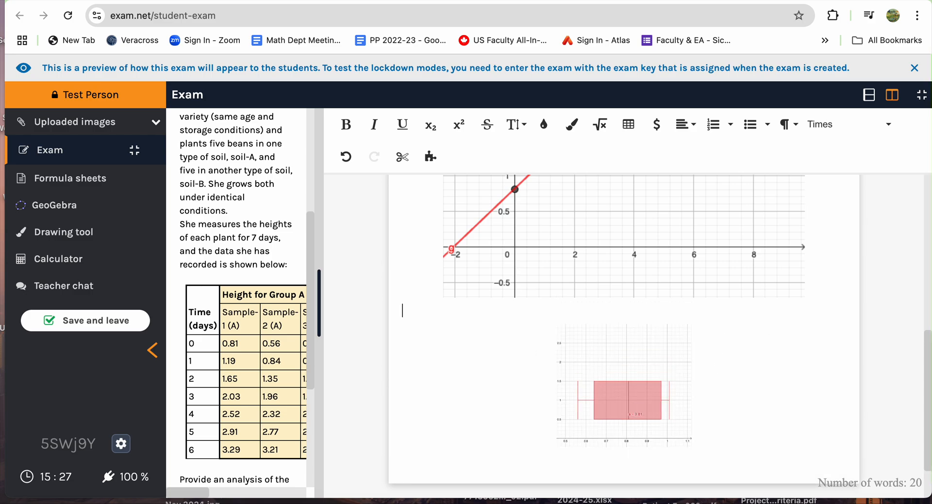
scroll(618, 325, down, 2)
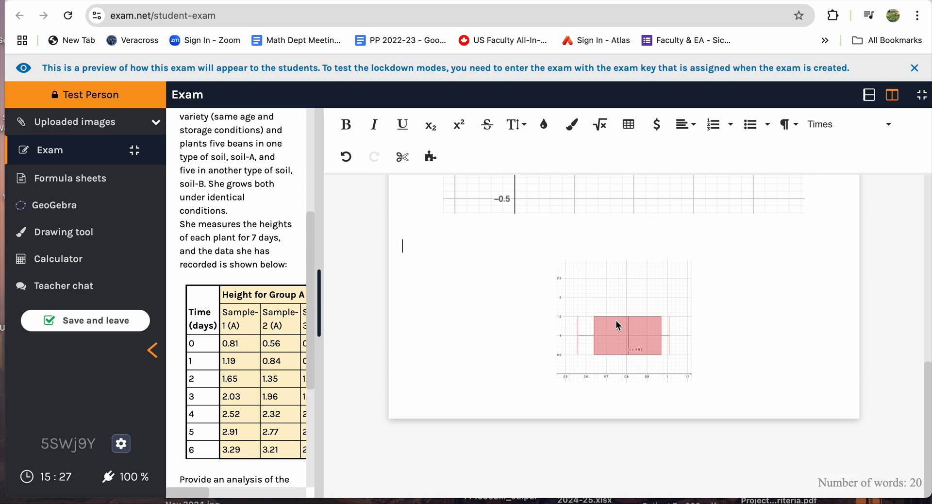
scroll(617, 326, up, 10)
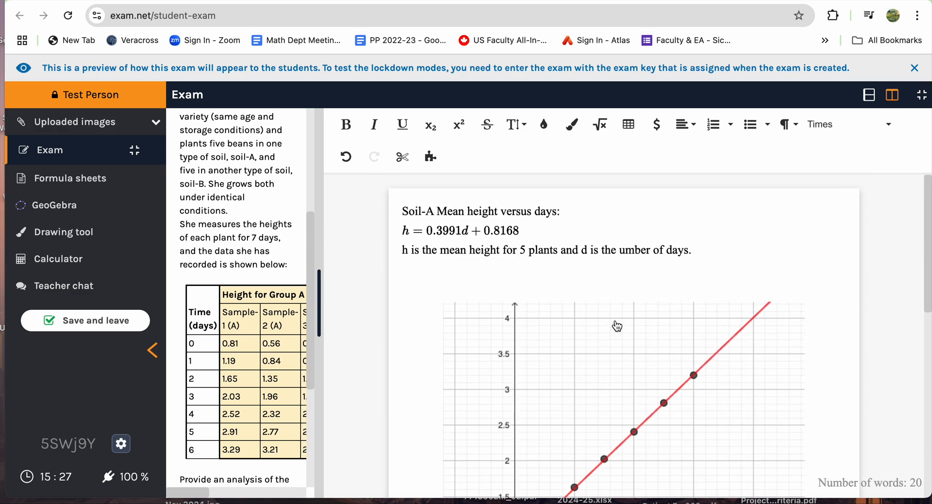
click(587, 281)
scroll(586, 282, down, 7)
scroll(586, 283, up, 5)
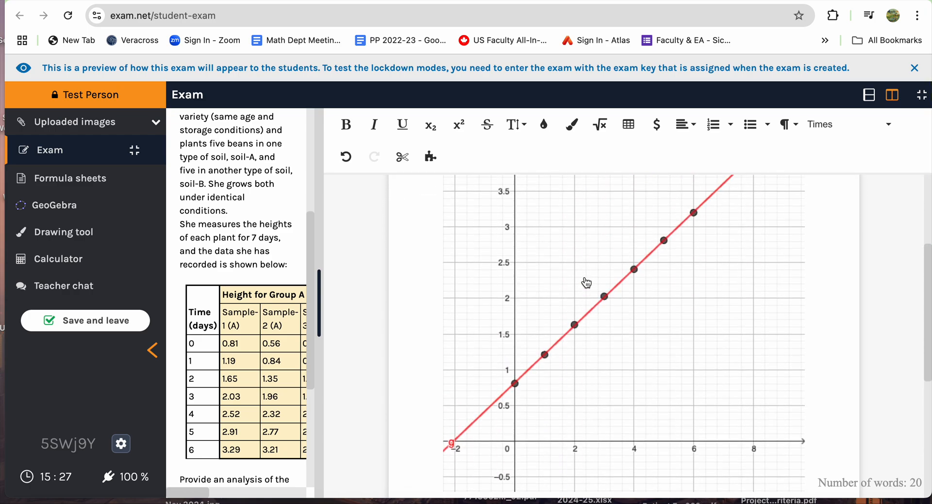